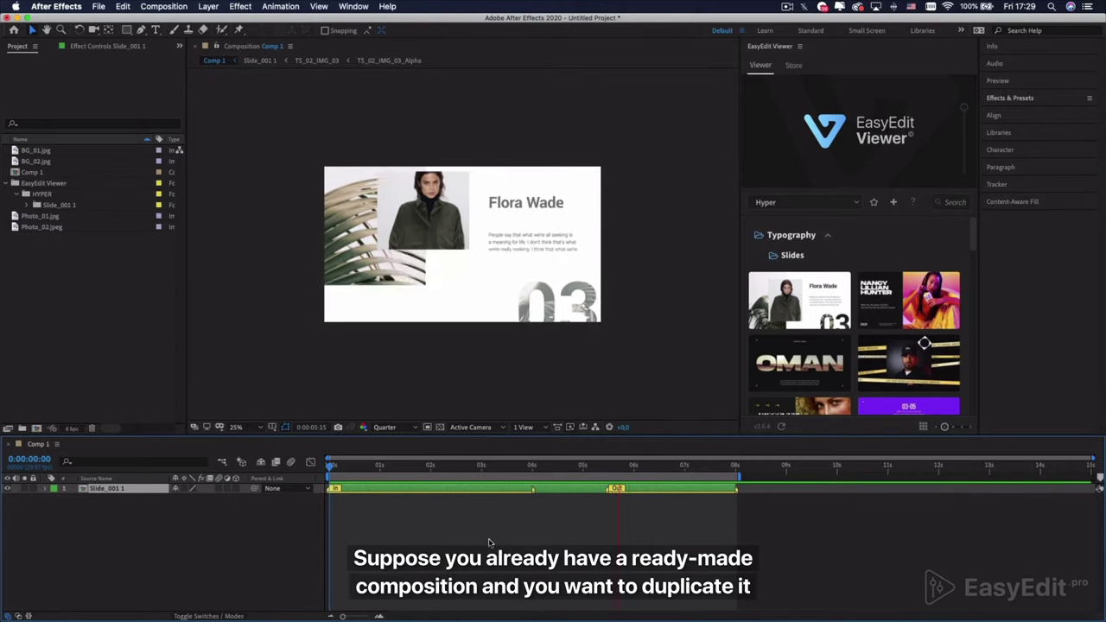
# Step: Stop the preview at 0:00:03:18 and select the Slide_001 1 layer
pyautogui.press('space')
pyautogui.moveTo(491, 470); pyautogui.dragTo(512, 473)
pyautogui.click(566, 561)
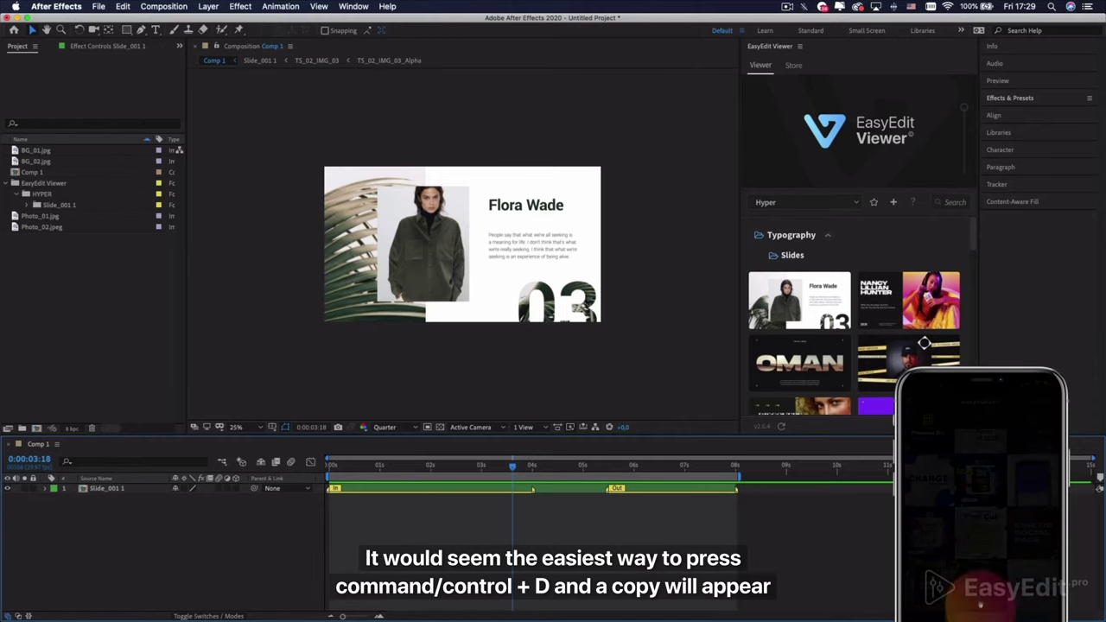
pyautogui.click(148, 489)
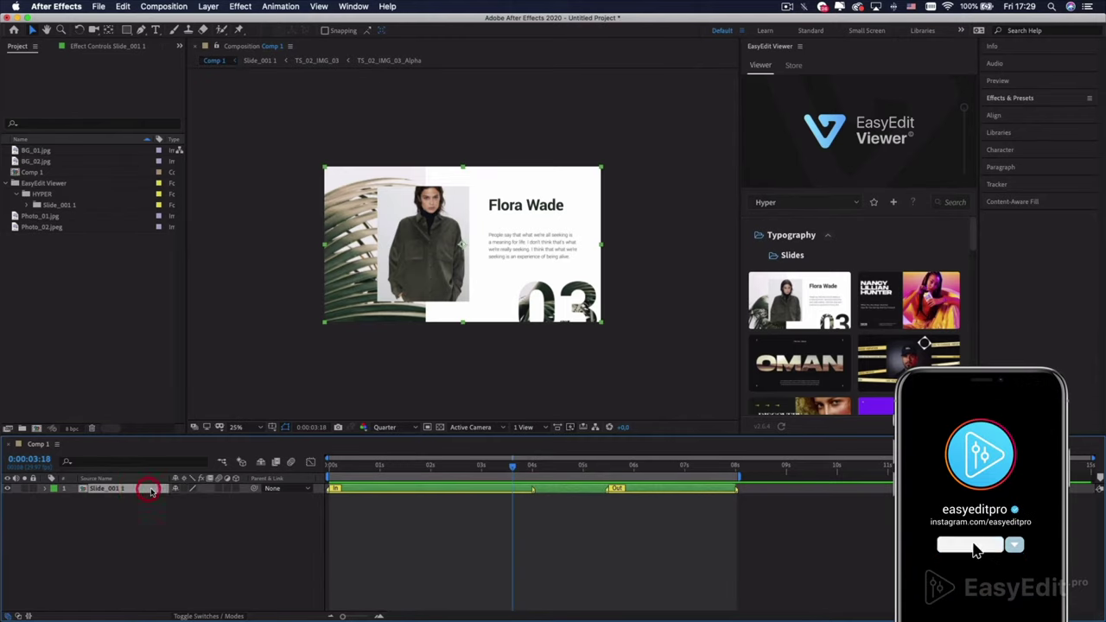
# Step: Duplicate the Slide_001 1 layer with Cmd+D and select the second copy
pyautogui.press('super+d')
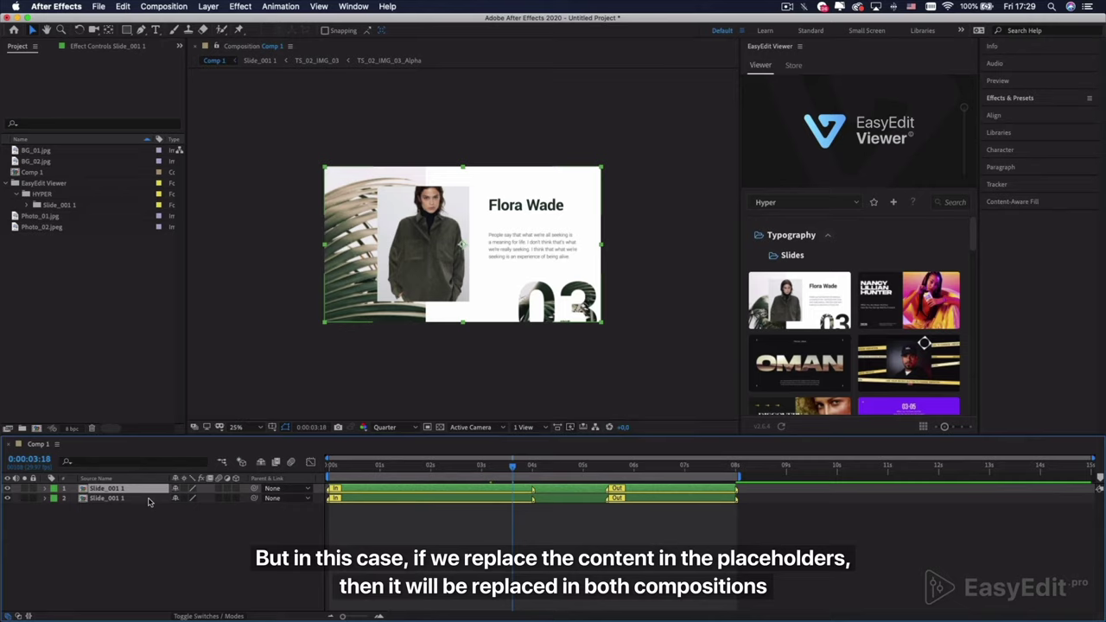
pyautogui.click(149, 499)
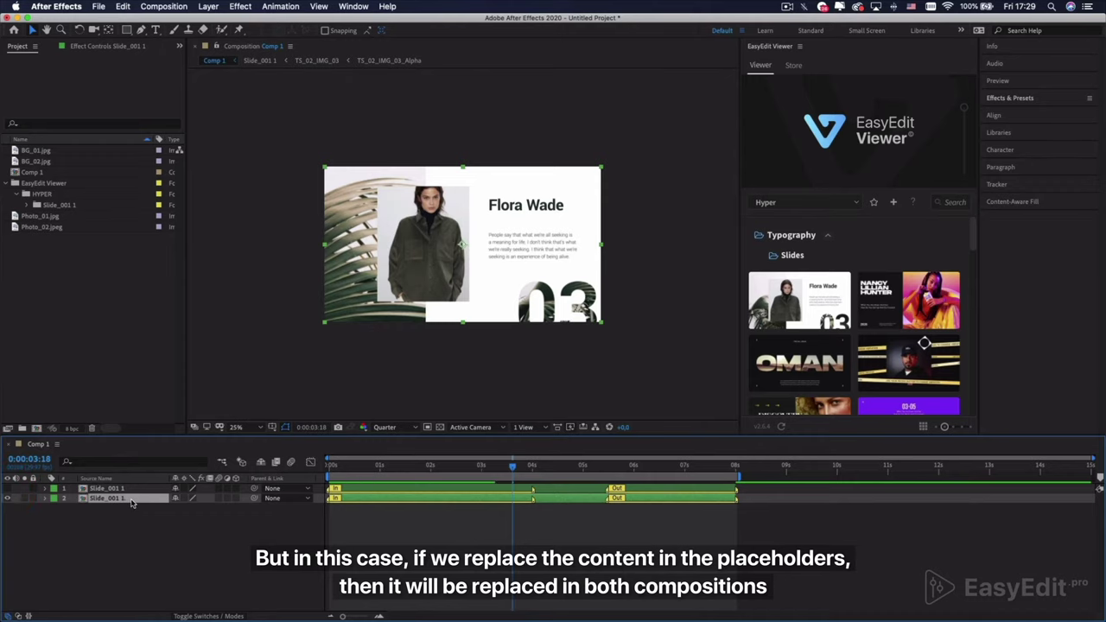
# Step: Inside Slide_001 1, put BG_02.jpg into the first placeholder, resized to fit the frame
pyautogui.doubleClick(130, 500)
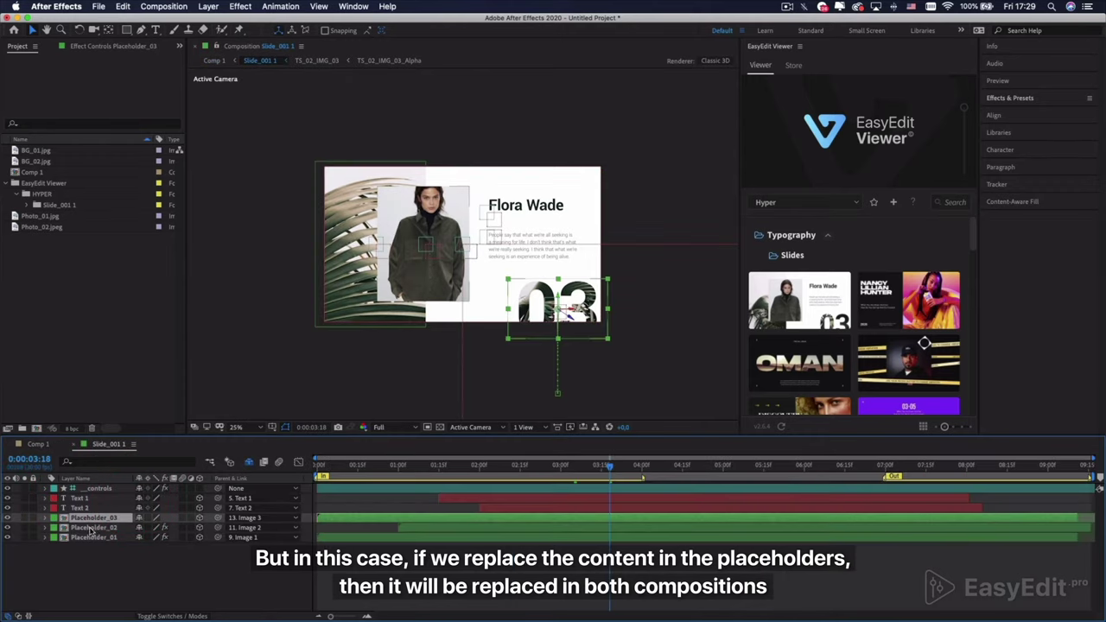
pyautogui.doubleClick(110, 539)
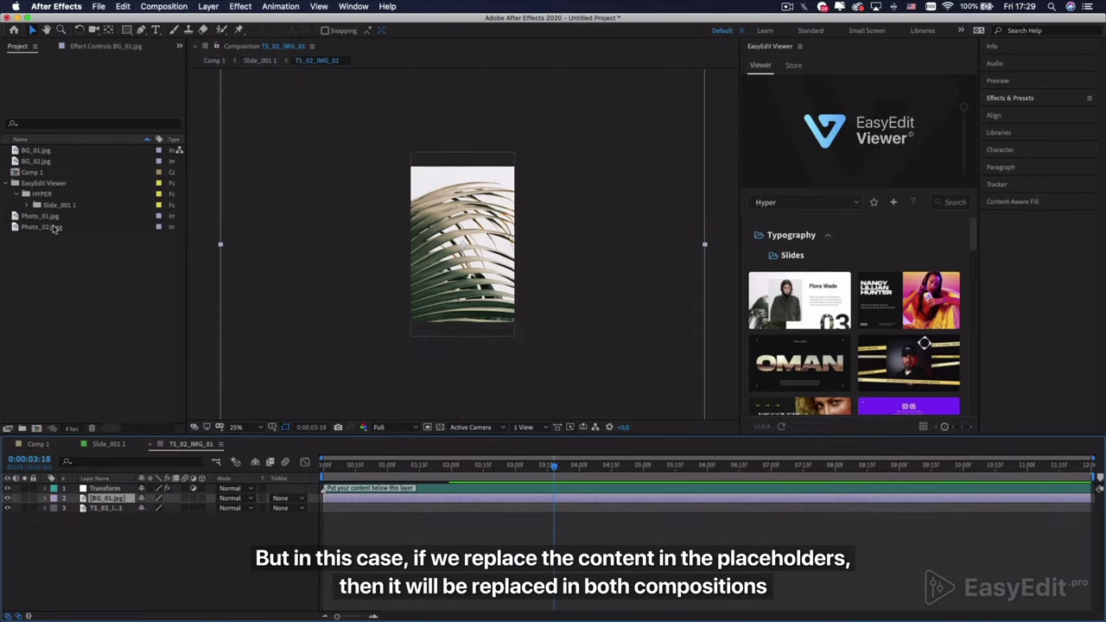
pyautogui.moveTo(48, 162); pyautogui.dragTo(108, 497)
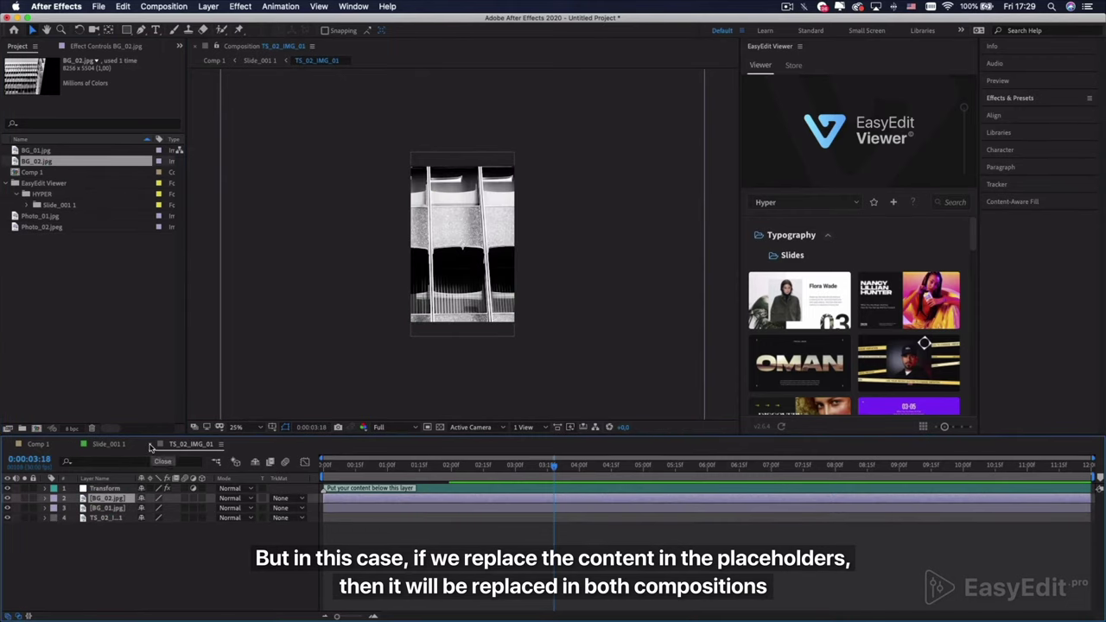
pyautogui.scroll(-1, 536, 299)
pyautogui.click(568, 260)
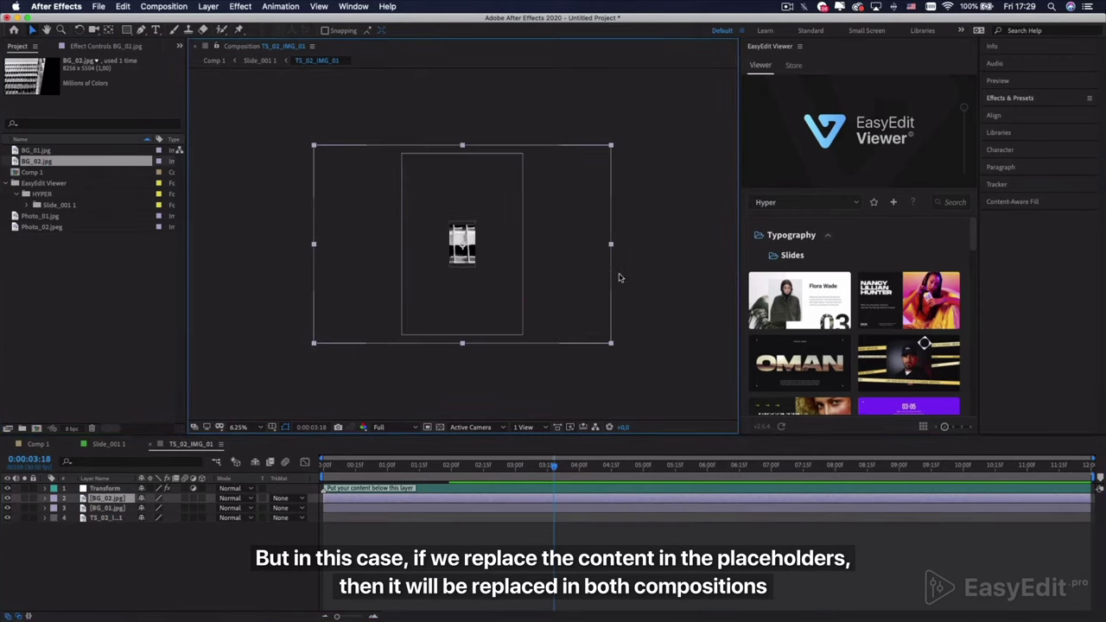
pyautogui.moveTo(610, 247); pyautogui.dragTo(501, 250)
pyautogui.scroll(2, 502, 250)
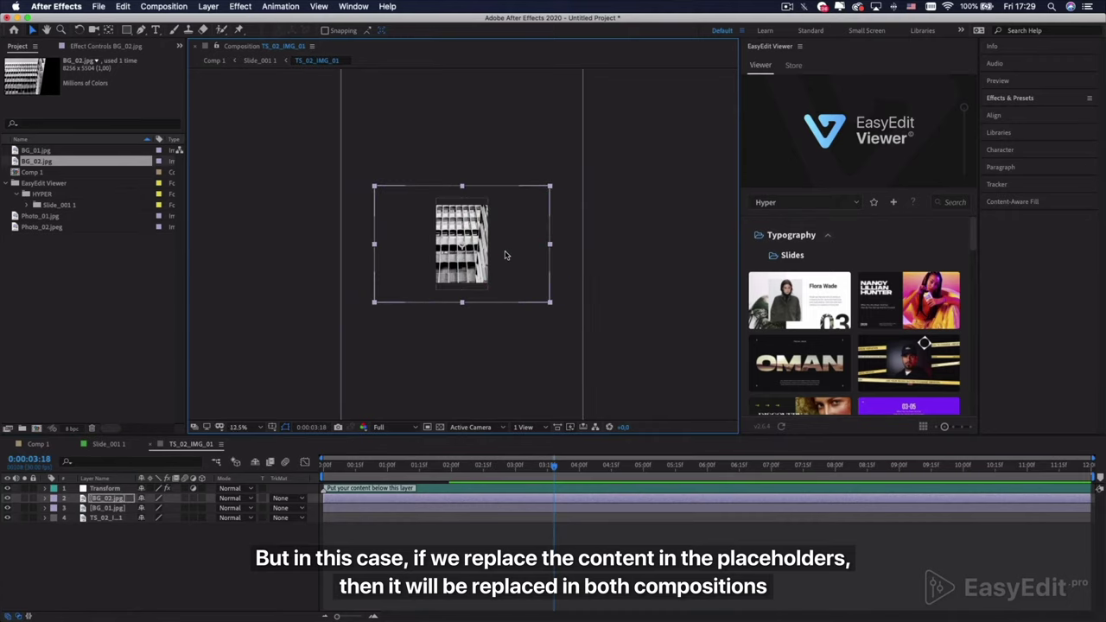
pyautogui.click(150, 445)
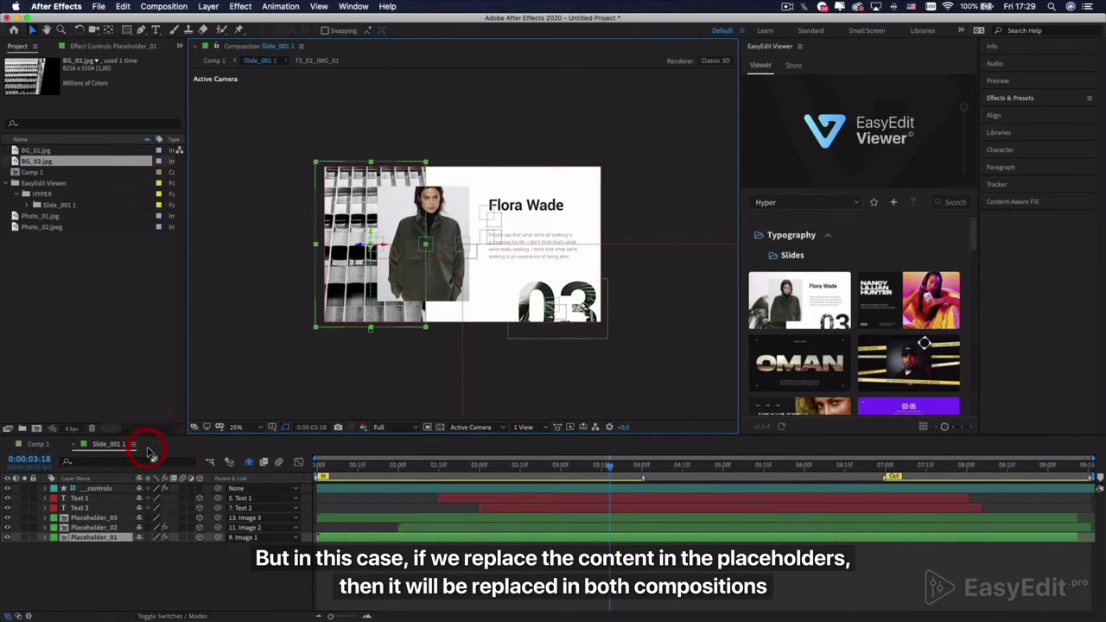
# Step: Place Photo_02.jpeg in the second placeholder and scale the portrait down to fit
pyautogui.doubleClick(116, 527)
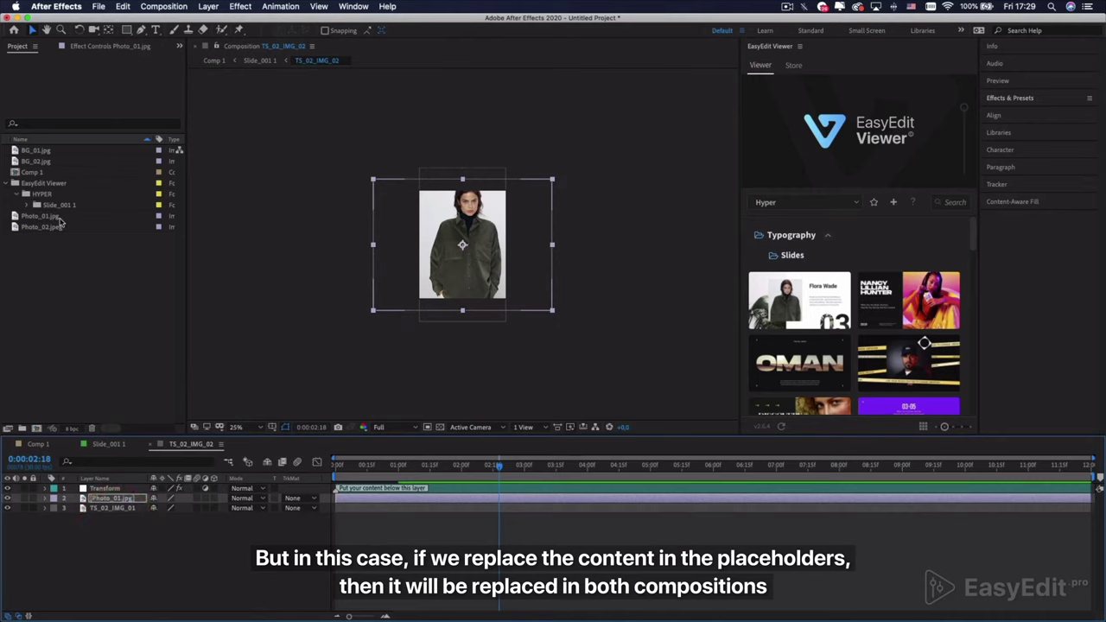
pyautogui.click(68, 226)
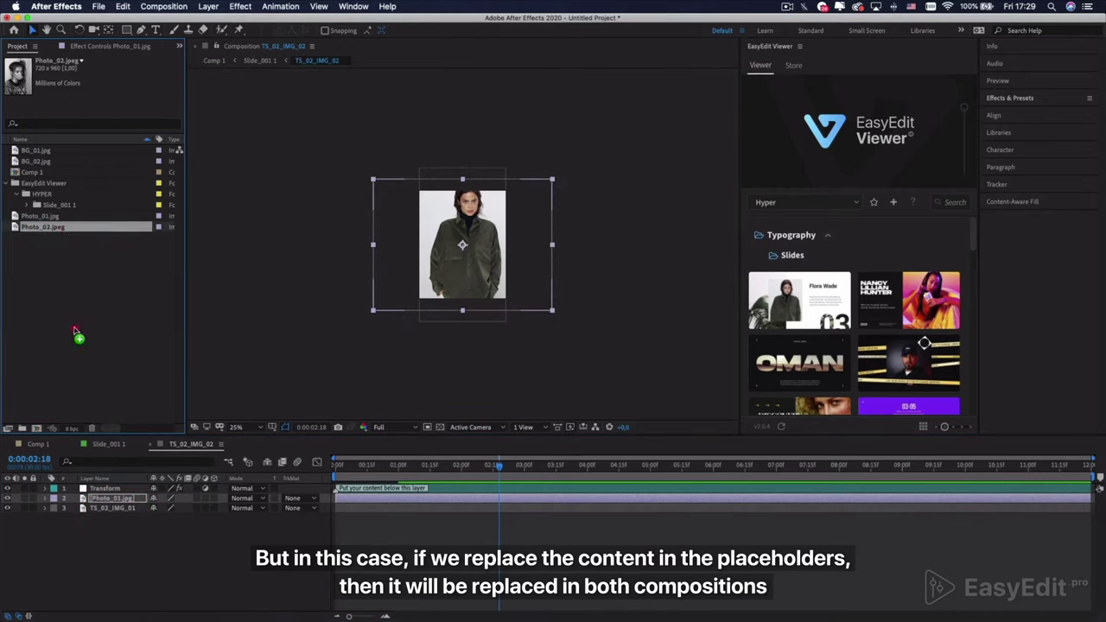
pyautogui.moveTo(103, 490); pyautogui.dragTo(108, 496)
pyautogui.moveTo(514, 252); pyautogui.dragTo(508, 247)
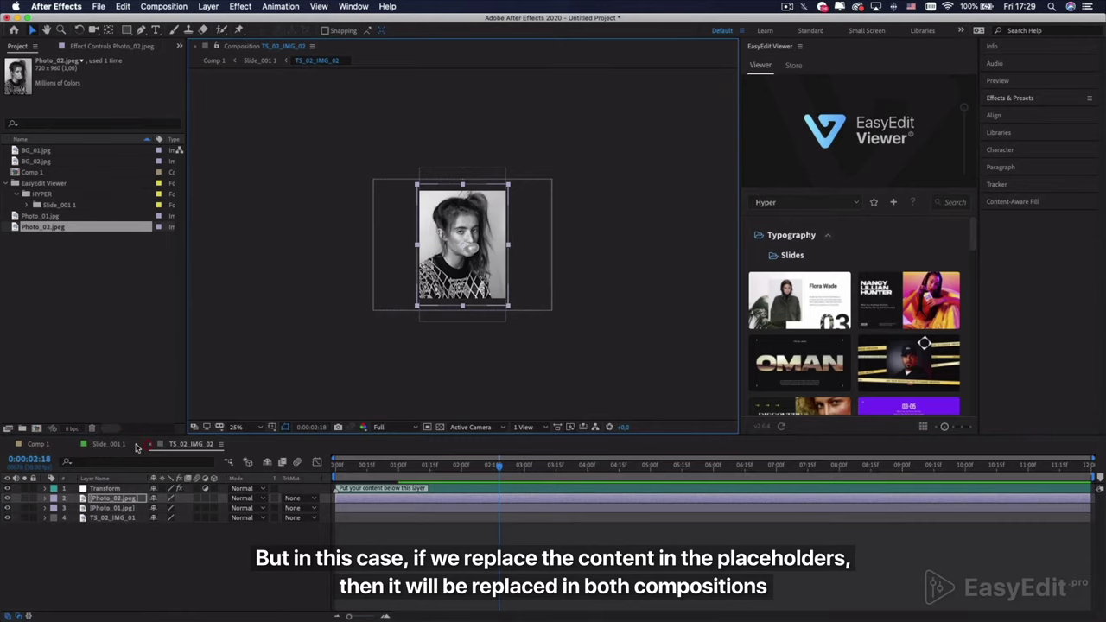
pyautogui.click(113, 444)
# Step: Add BG_02.jpg to TS_02_IMG_03_Alpha so it fills the 03, then return to Comp 1
pyautogui.doubleClick(118, 519)
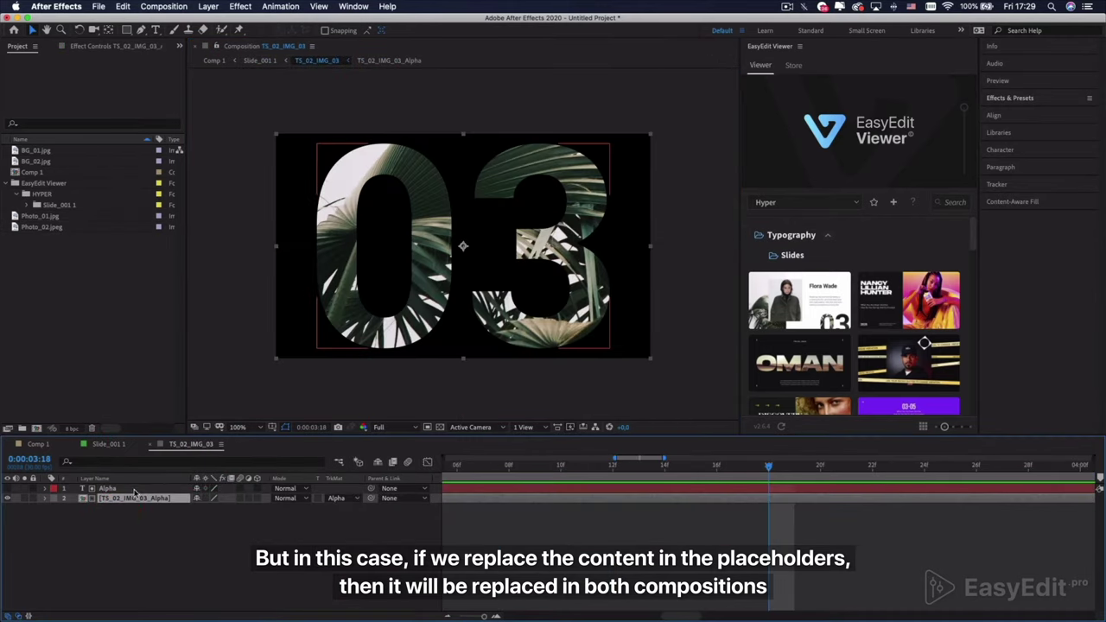
pyautogui.doubleClick(126, 499)
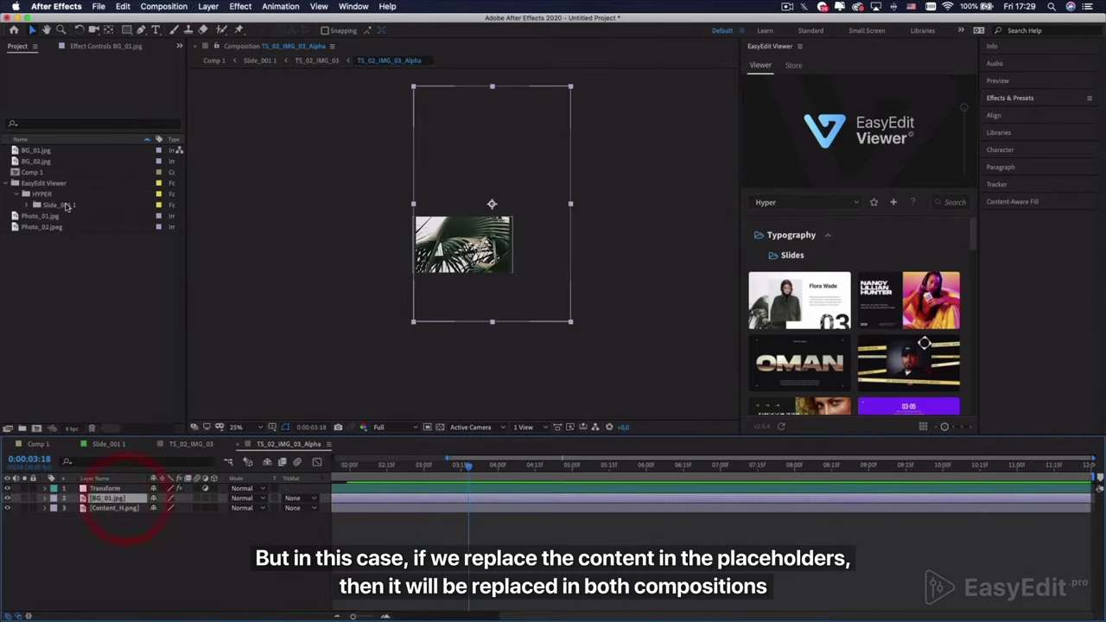
pyautogui.moveTo(39, 162); pyautogui.dragTo(145, 473)
pyautogui.moveTo(488, 252); pyautogui.dragTo(439, 217)
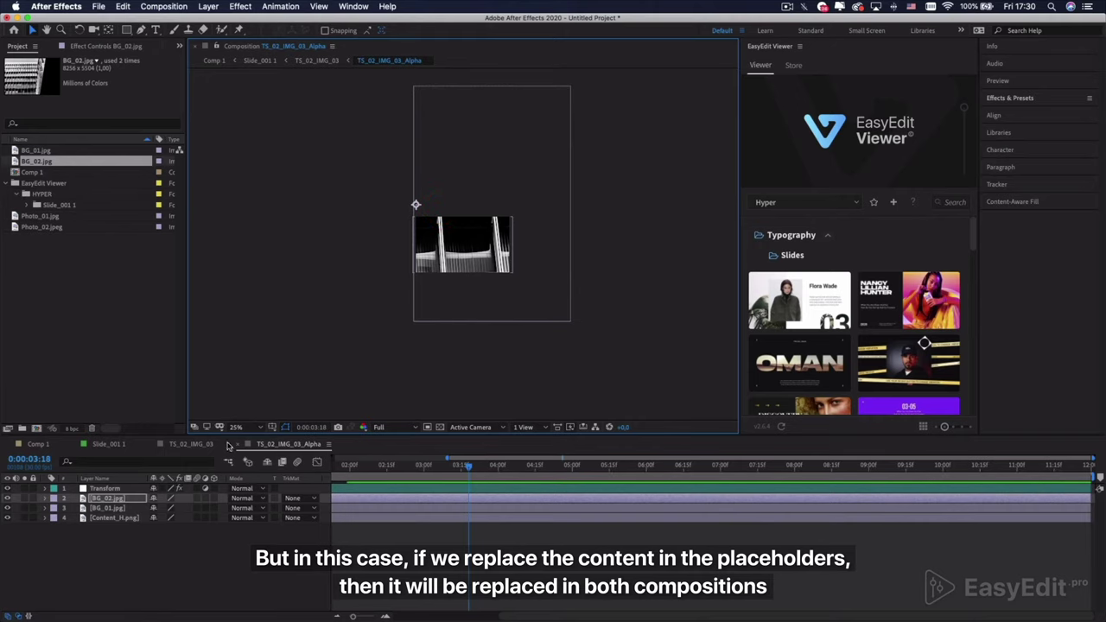
pyautogui.click(240, 447)
pyautogui.click(150, 447)
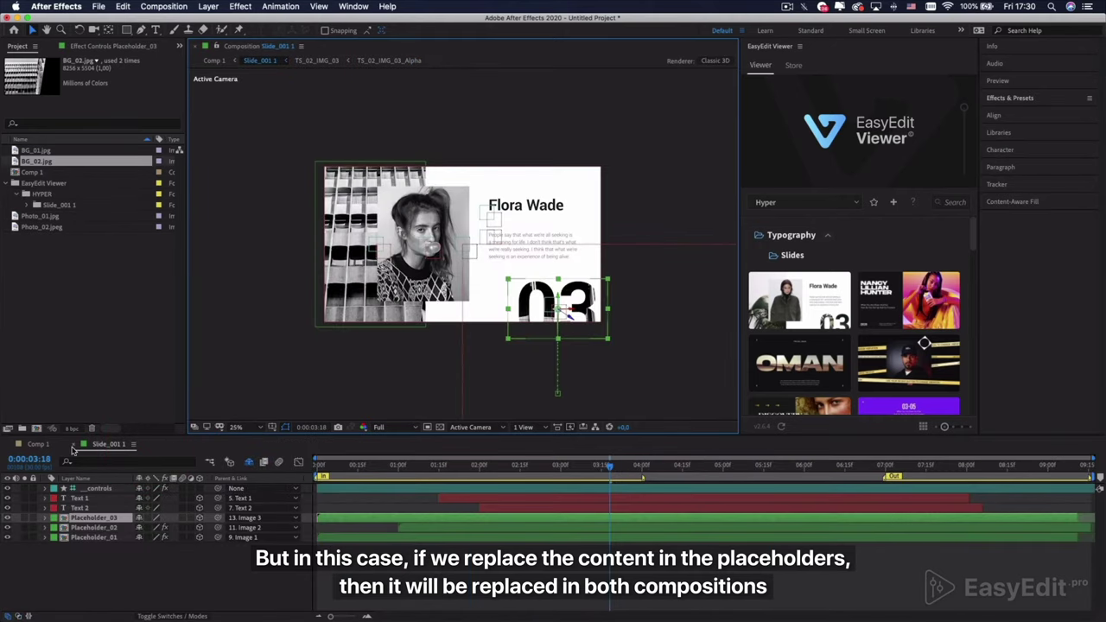
pyautogui.click(73, 447)
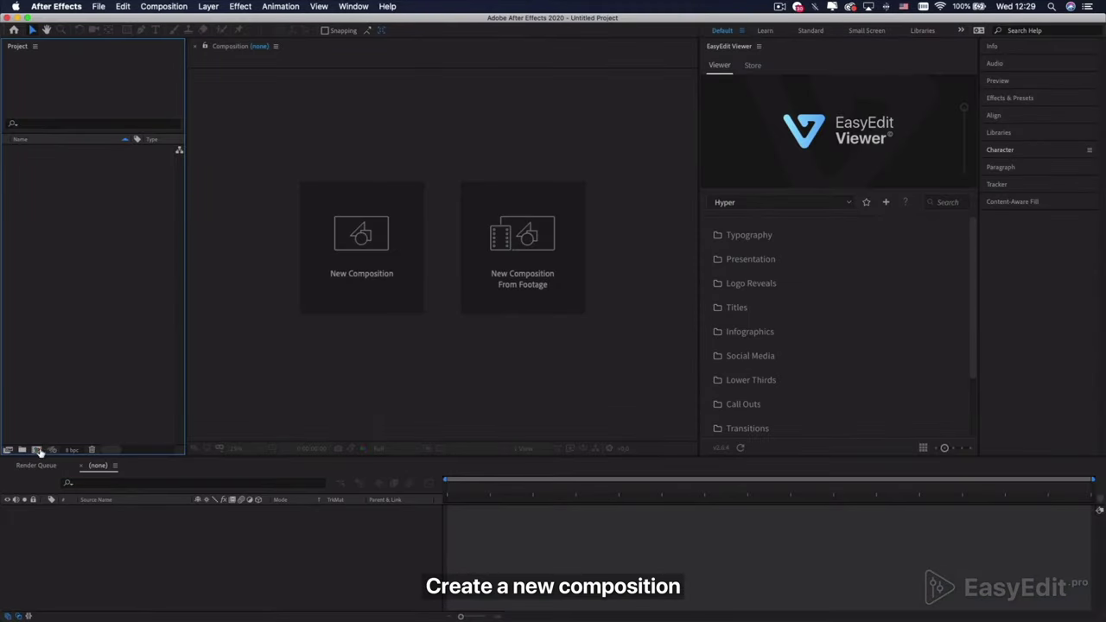
# Step: Create a new Comp 1 with the default 1920×1080, 30 fps, 15-second settings
pyautogui.click(38, 450)
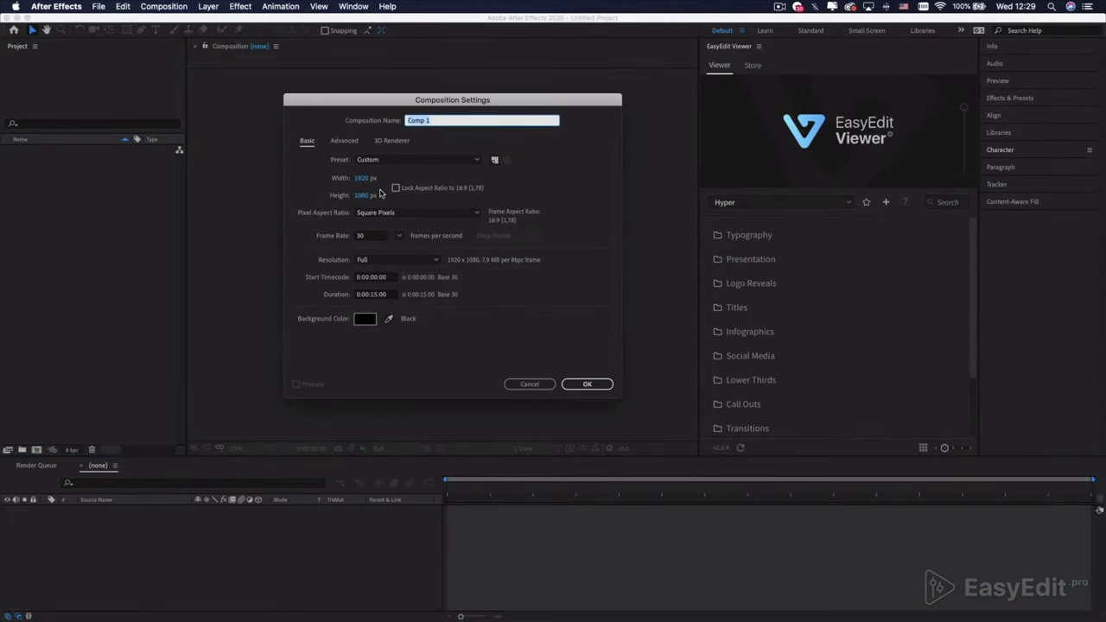
pyautogui.click(583, 385)
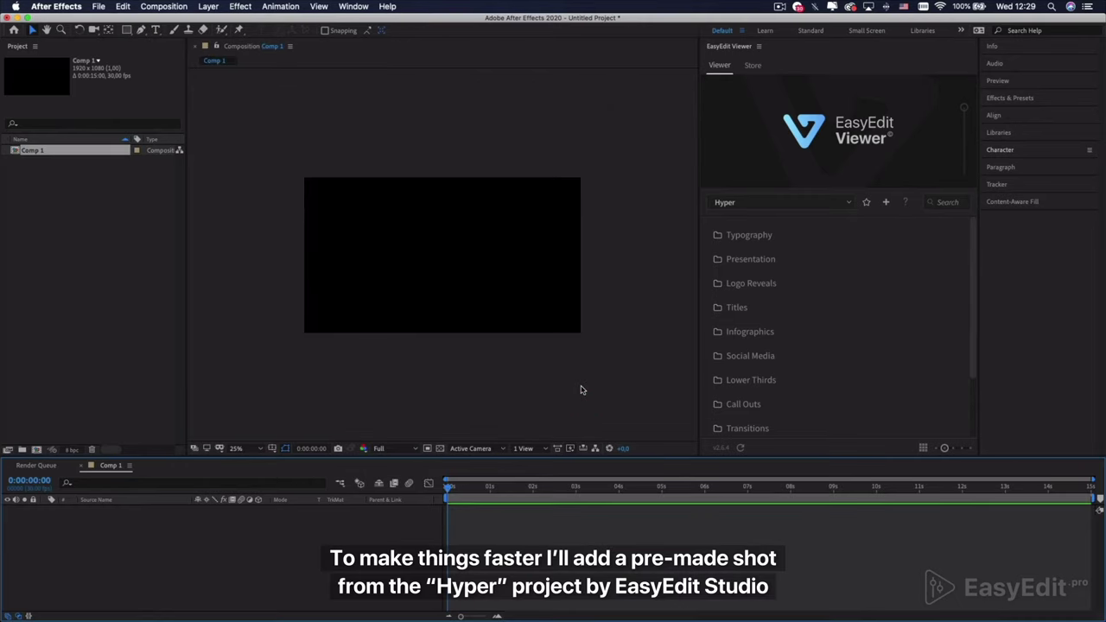
# Step: Import the Flora Wade slide from EasyEdit Viewer's Typography > Slides category
pyautogui.click(748, 241)
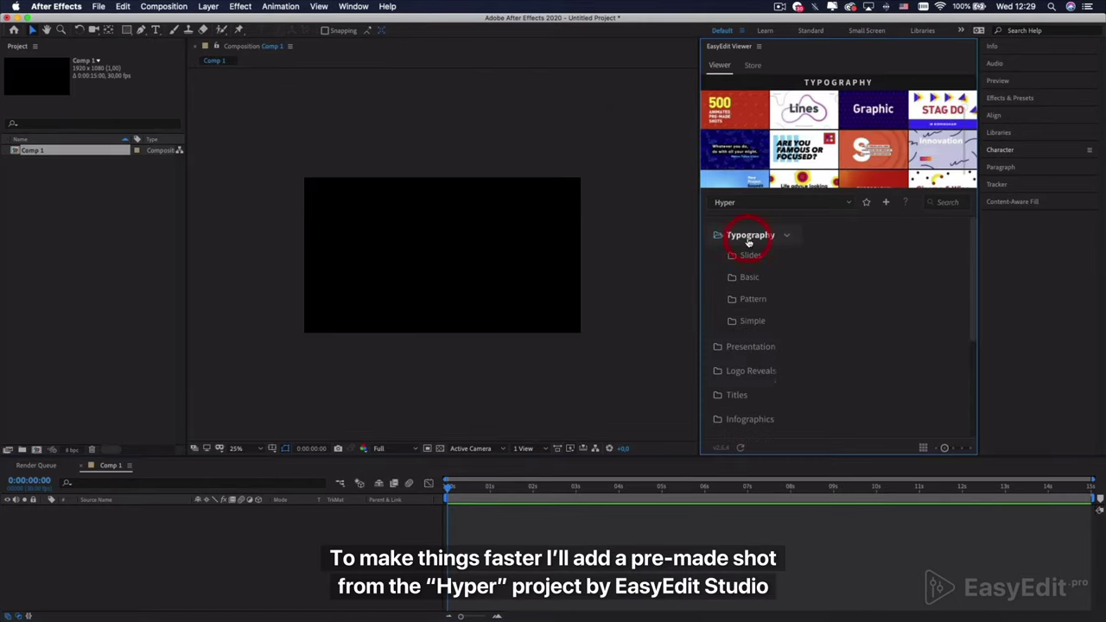
pyautogui.click(749, 256)
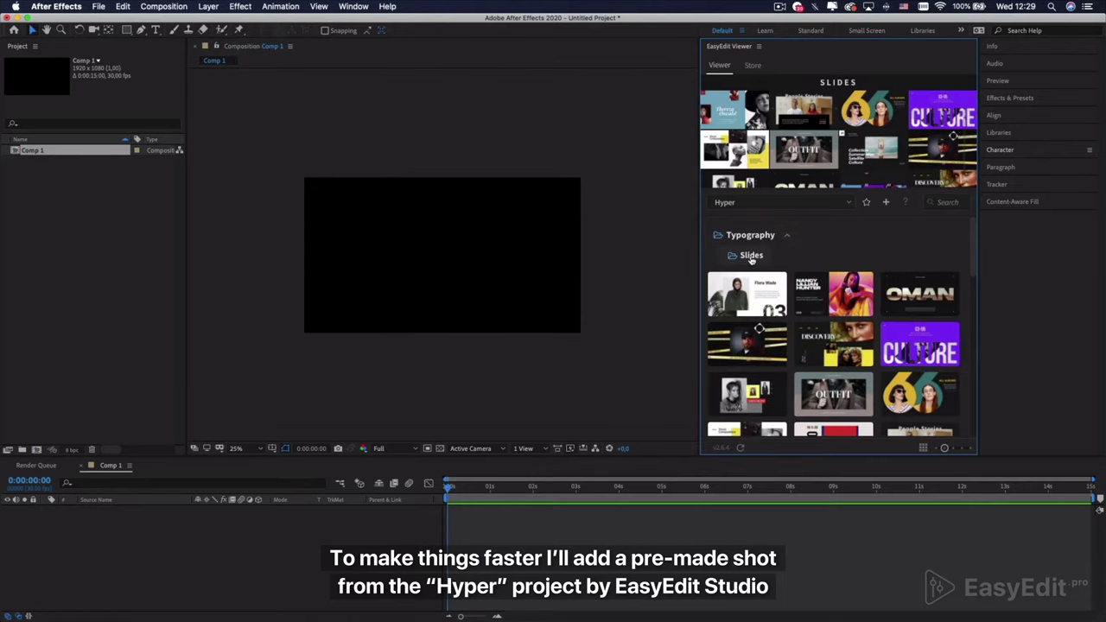
pyautogui.moveTo(755, 289)
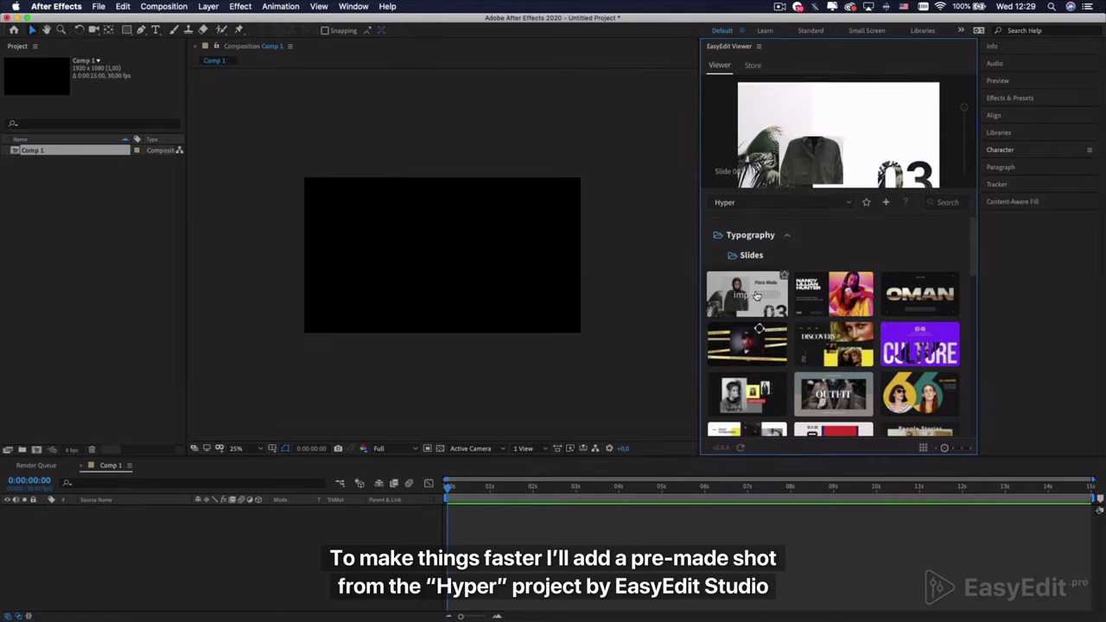
pyautogui.click(755, 293)
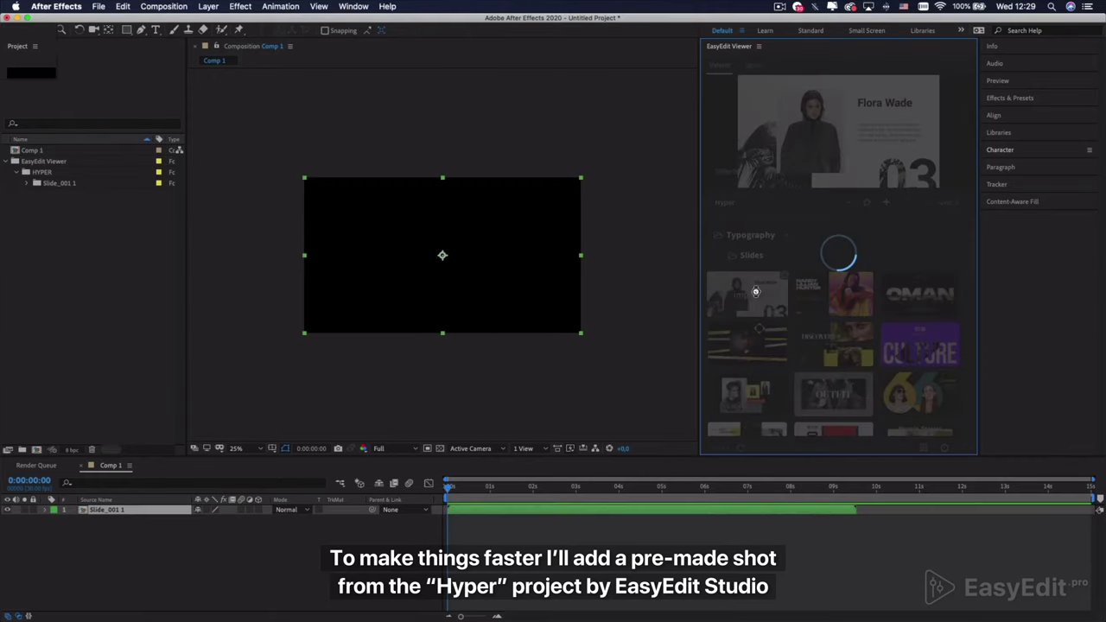
# Step: Close the Essential Graphics panel and cut the slide layer off at 0:00:08:00
pyautogui.click(253, 45)
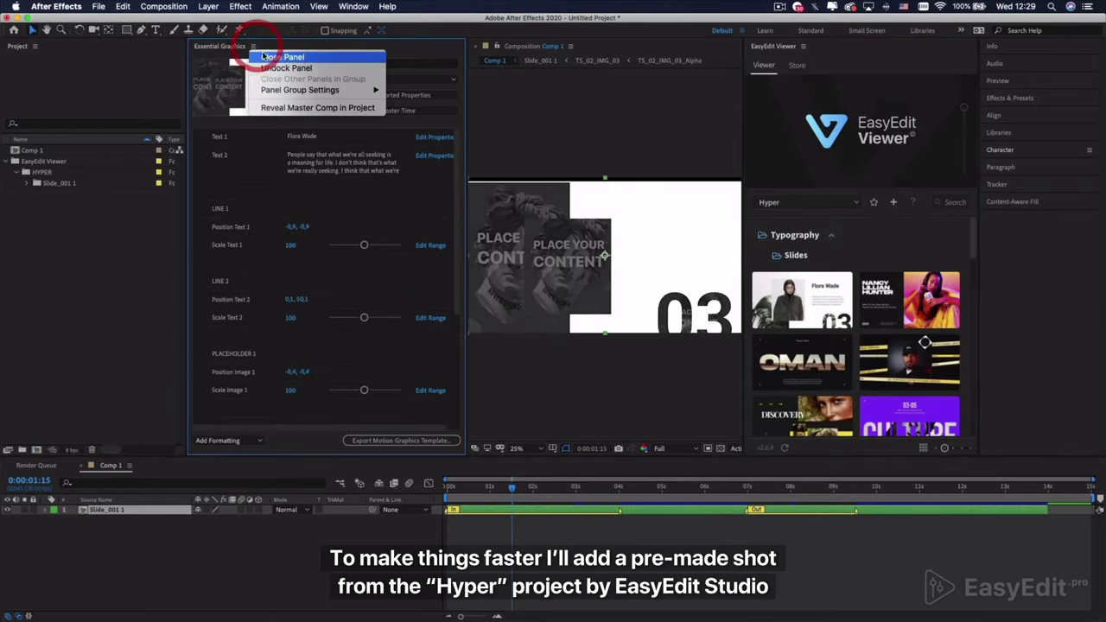
pyautogui.click(264, 56)
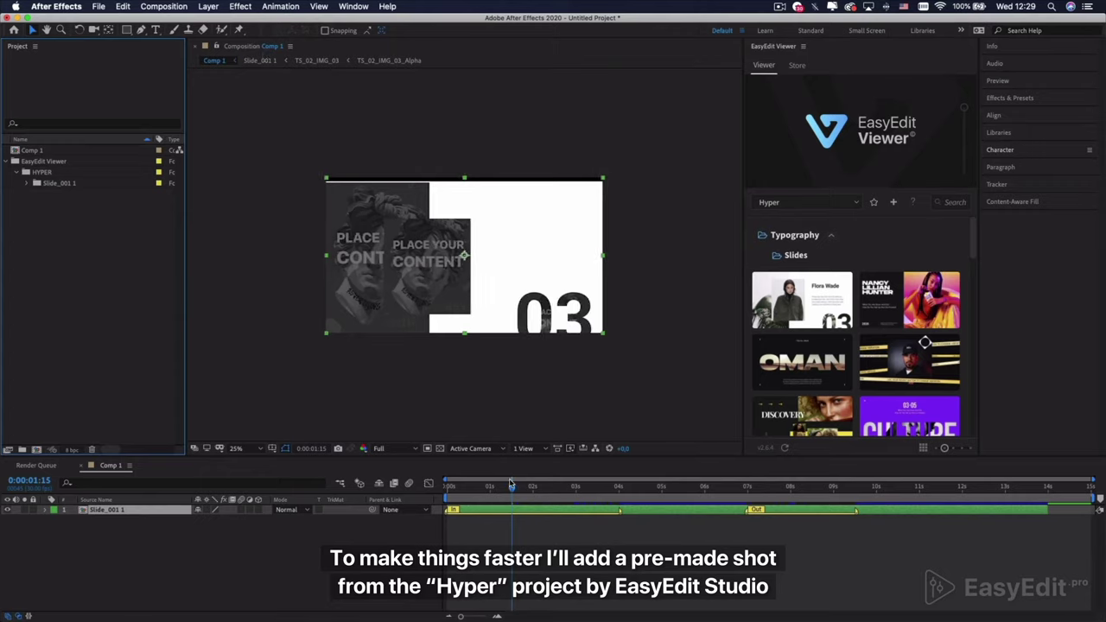
pyautogui.moveTo(522, 489); pyautogui.dragTo(792, 520)
pyautogui.moveTo(720, 516); pyautogui.dragTo(683, 522)
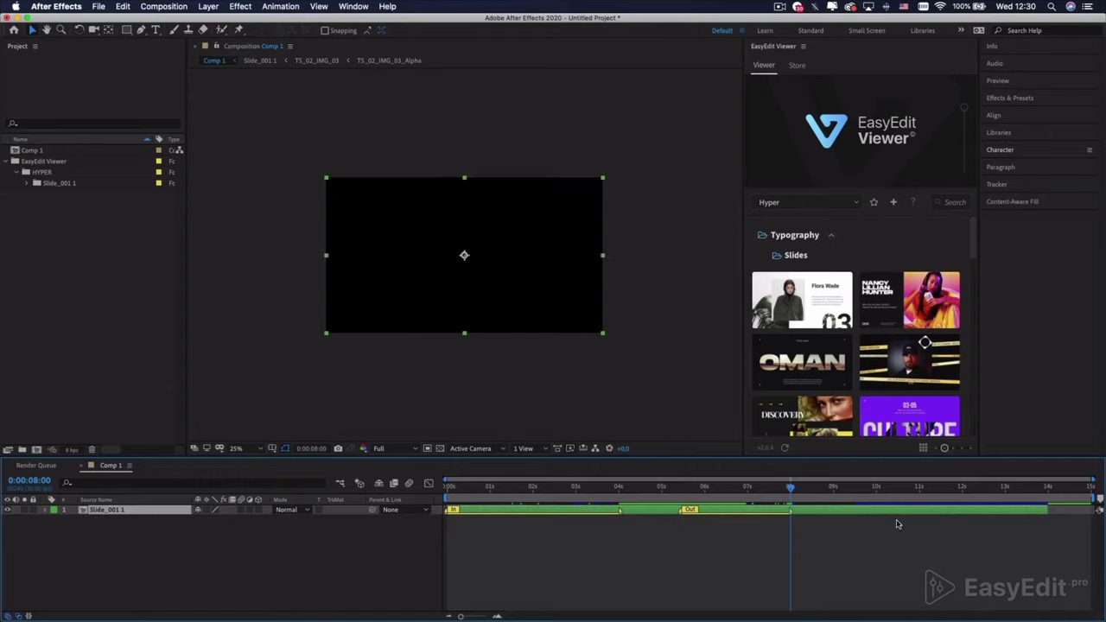
pyautogui.press('super+shift+d')
pyautogui.press('Delete')
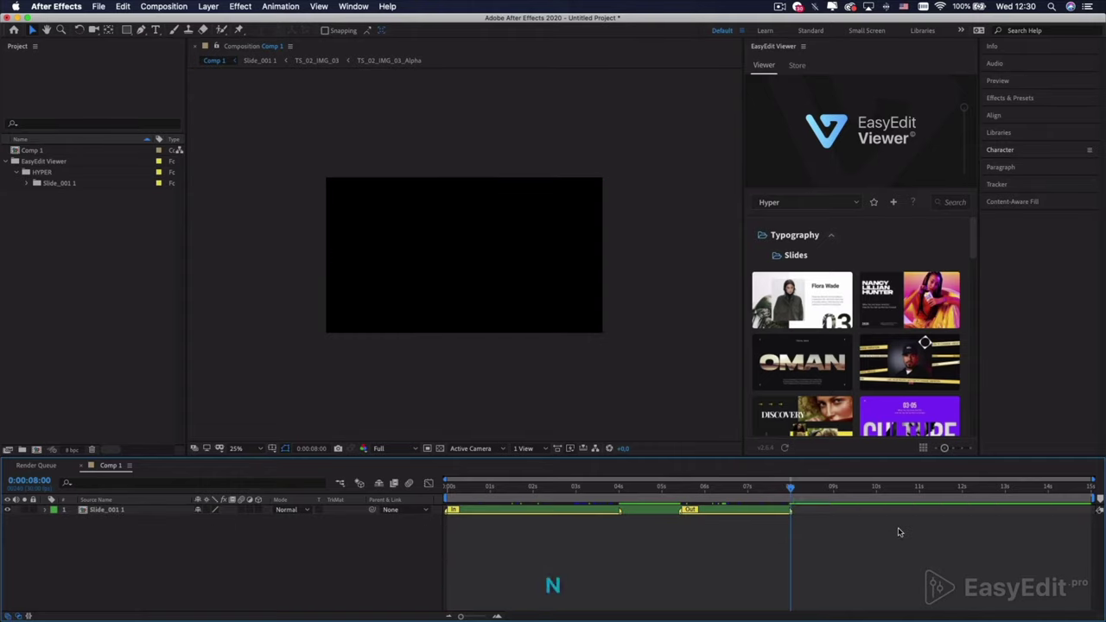
# Step: Preview the slide from the start, then park the playhead at 0:00:03:00
pyautogui.moveTo(790, 490); pyautogui.dragTo(436, 486)
pyautogui.press('space')
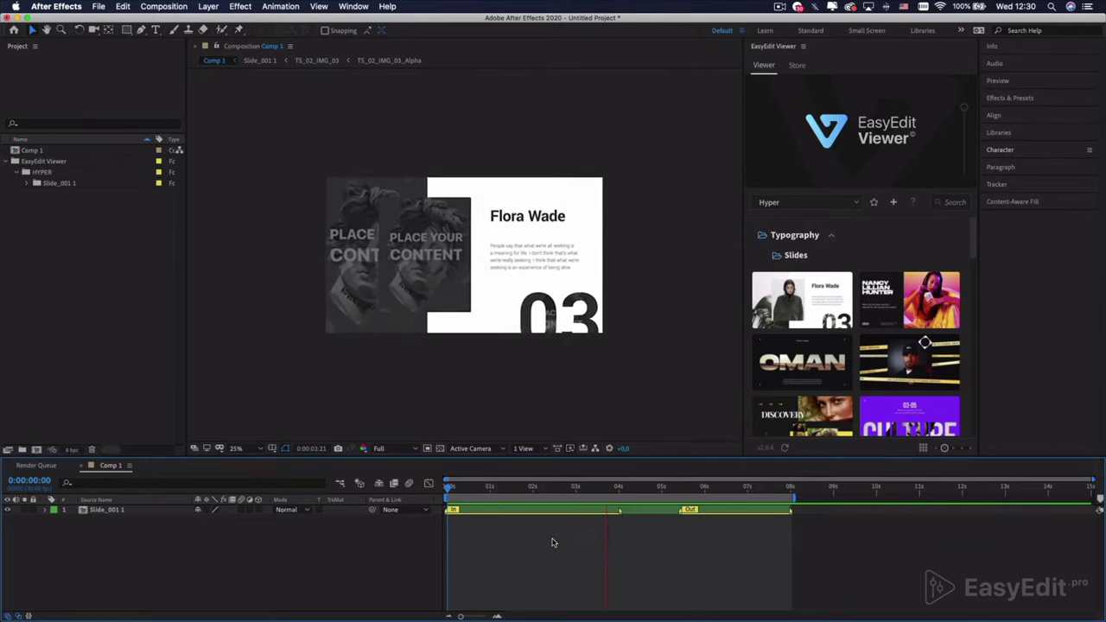
pyautogui.press('space')
pyautogui.moveTo(610, 489); pyautogui.dragTo(575, 489)
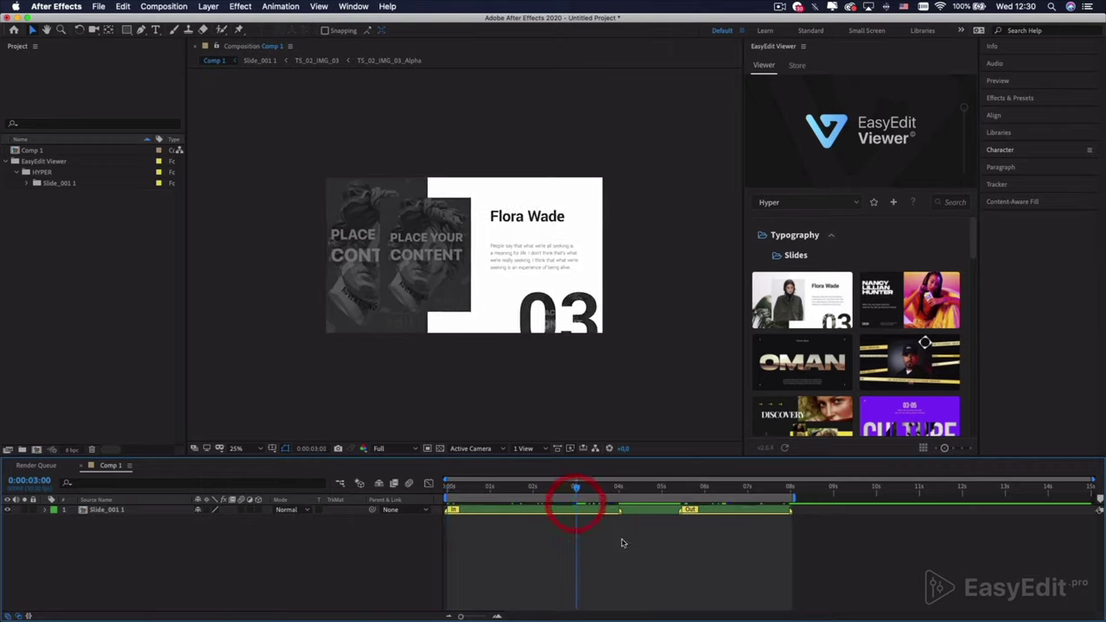
pyautogui.click(81, 338)
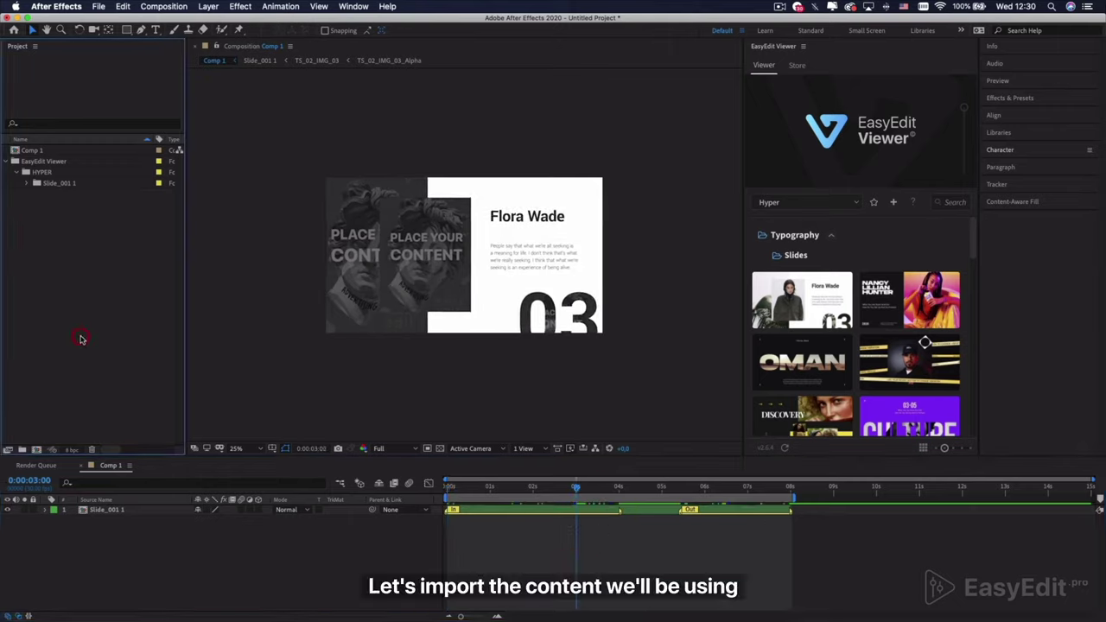
# Step: Import BG_01.jpg and Photo_01.jpg into the project and check their details
pyautogui.doubleClick(81, 339)
pyautogui.click(263, 94)
pyautogui.keyDown('super'); pyautogui.click(391, 92); pyautogui.keyUp('super')
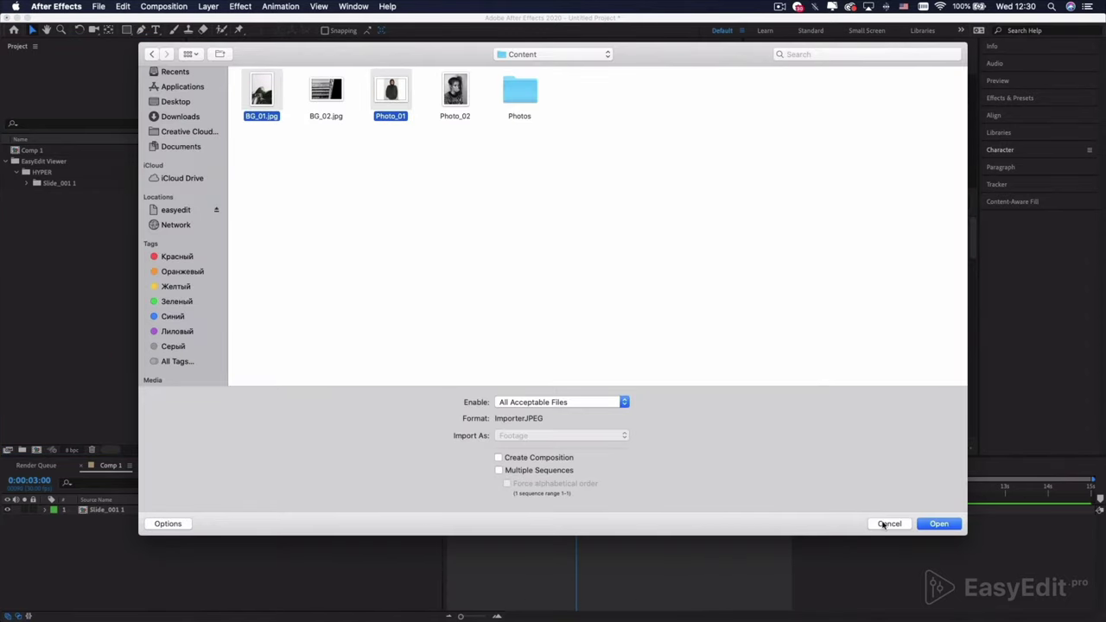
pyautogui.click(939, 523)
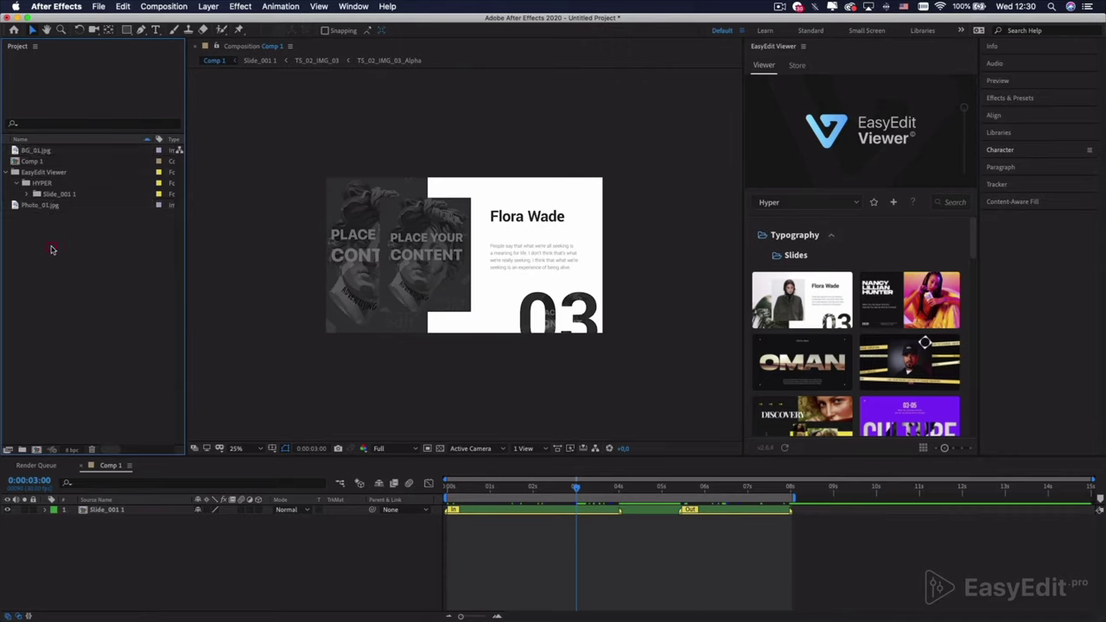
pyautogui.click(51, 209)
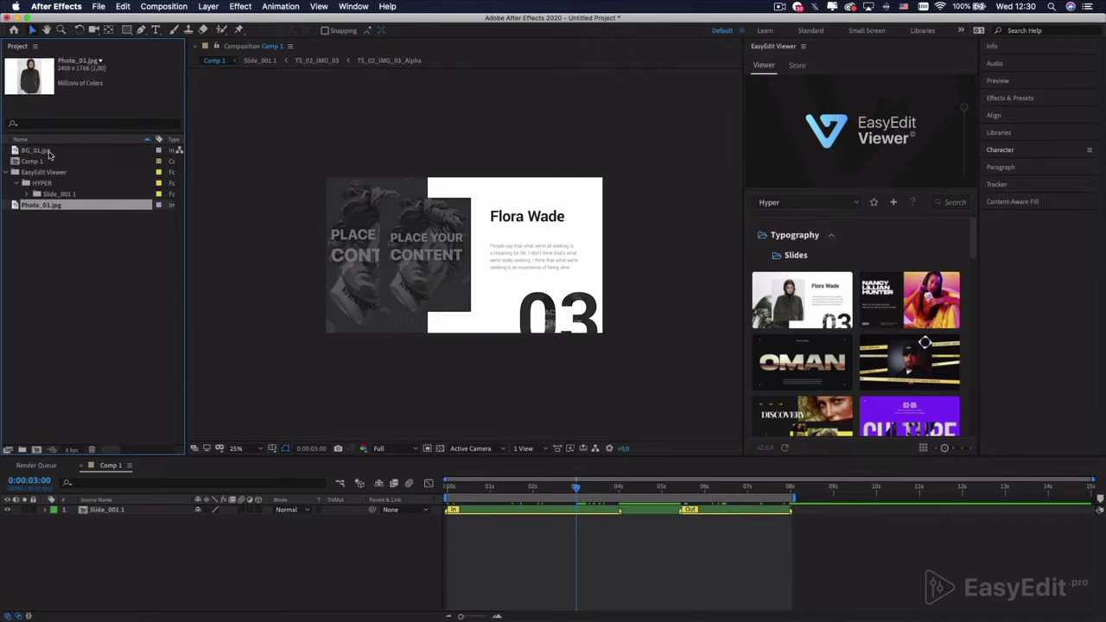
pyautogui.click(49, 153)
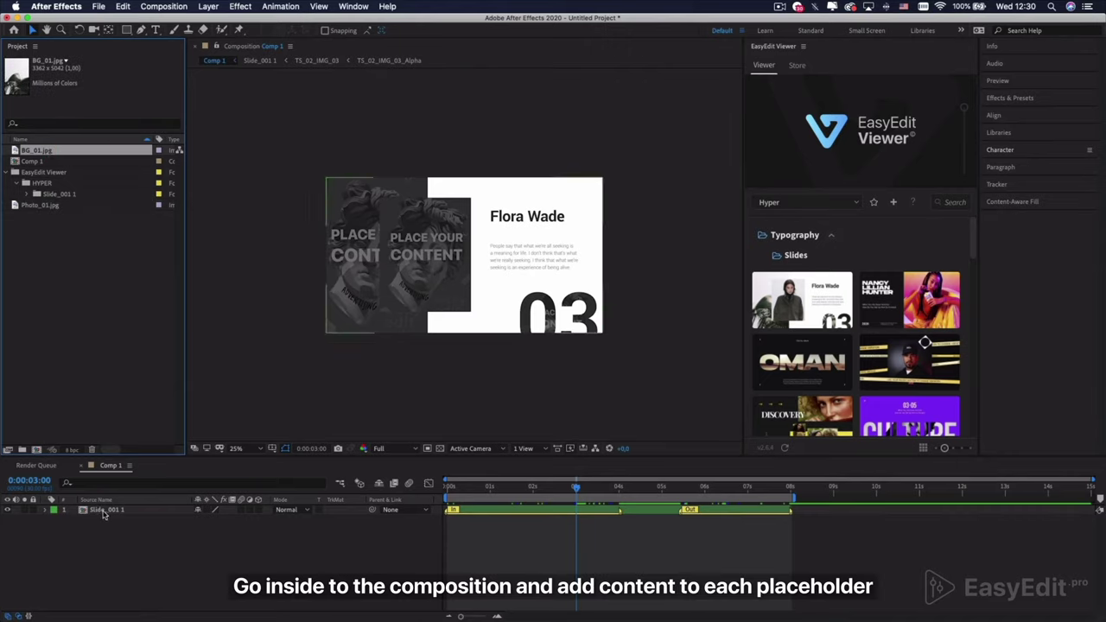
# Step: Open Slide_001 1 and put the BG_01.jpg palm image into the first placeholder
pyautogui.doubleClick(102, 510)
pyautogui.doubleClick(108, 560)
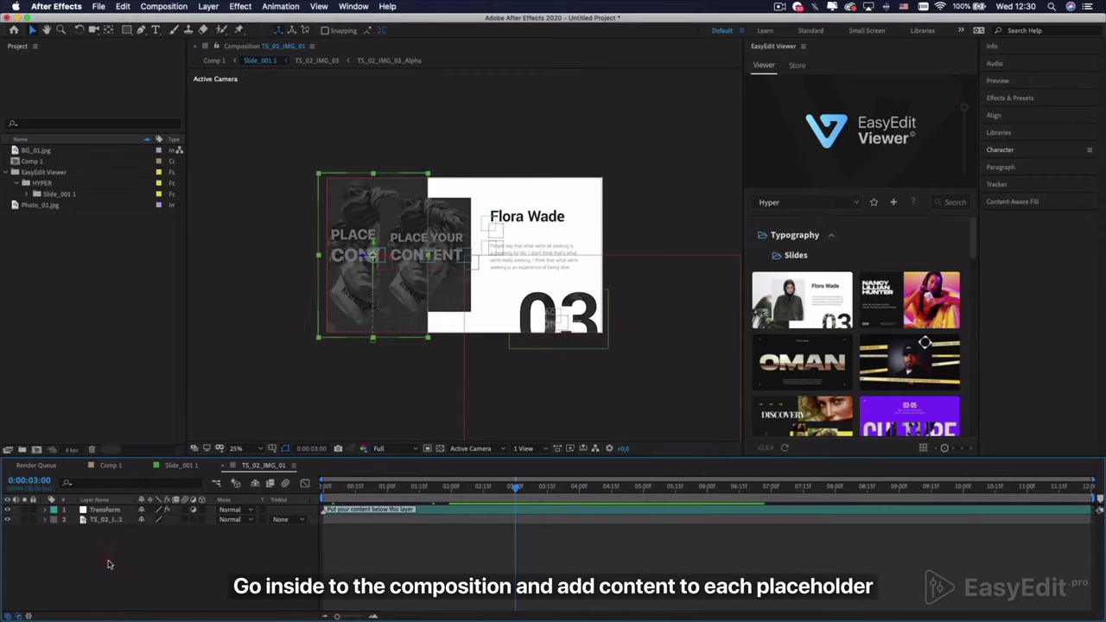
pyautogui.click(68, 152)
pyautogui.moveTo(70, 154); pyautogui.dragTo(107, 518)
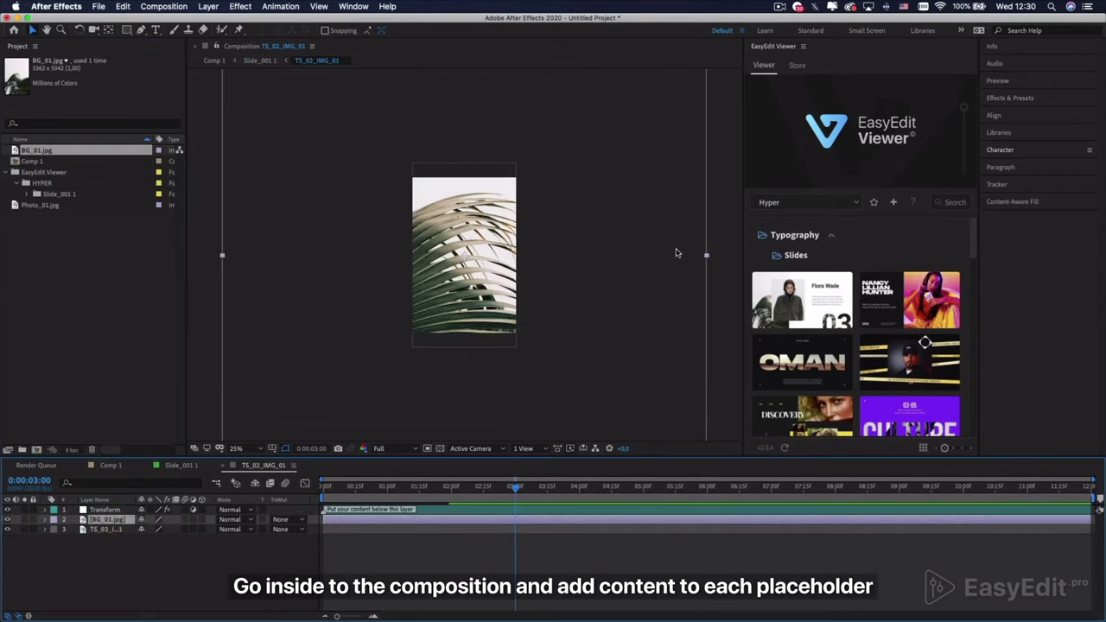
pyautogui.click(223, 467)
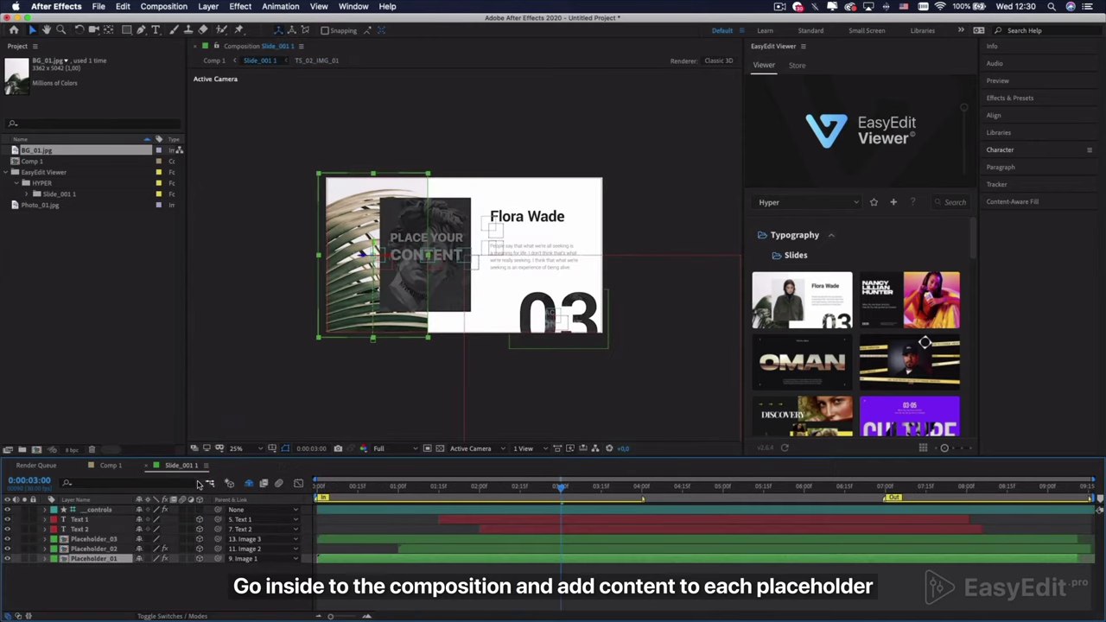
# Step: Put Photo_01.jpg into the second placeholder and shrink it to fit
pyautogui.doubleClick(122, 551)
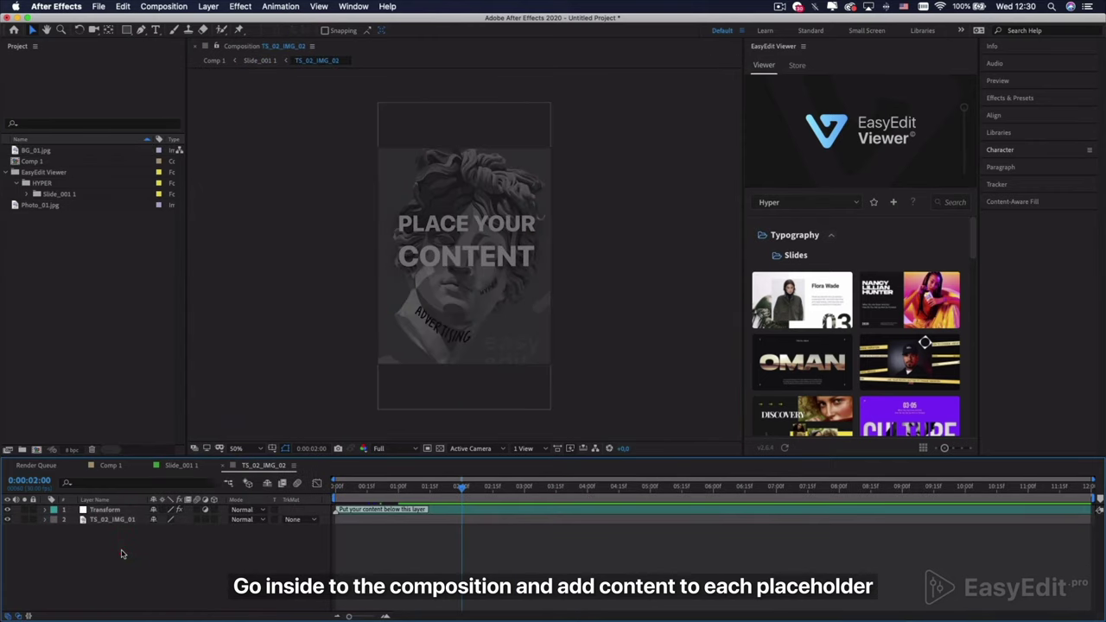
pyautogui.moveTo(53, 204); pyautogui.dragTo(71, 251)
pyautogui.moveTo(98, 503); pyautogui.dragTo(99, 518)
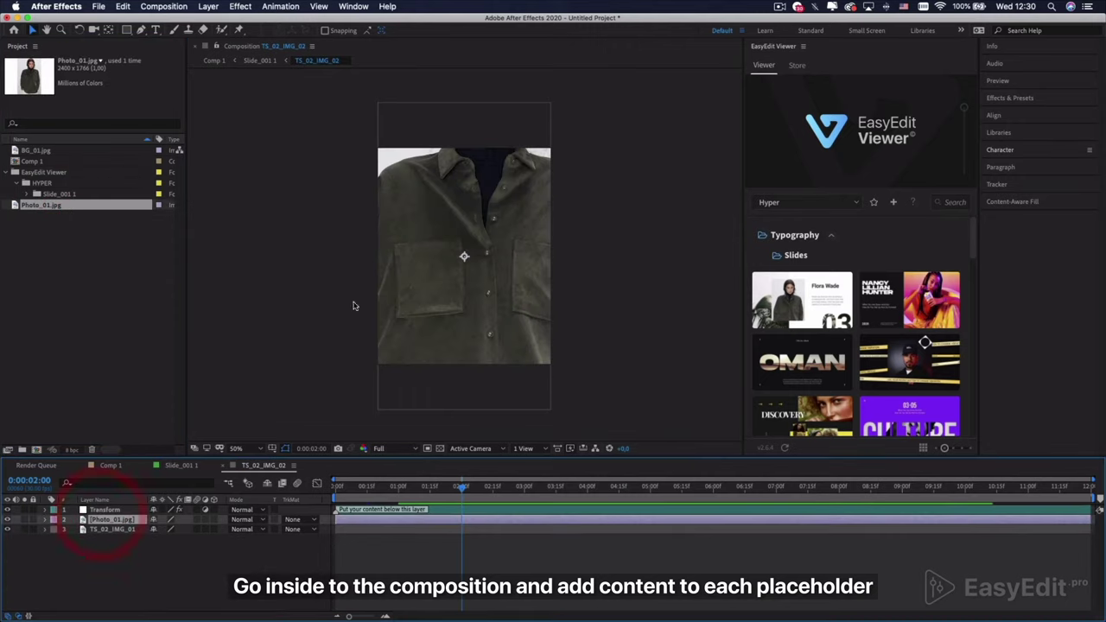
pyautogui.scroll(-2, 527, 276)
pyautogui.moveTo(638, 257); pyautogui.dragTo(551, 259)
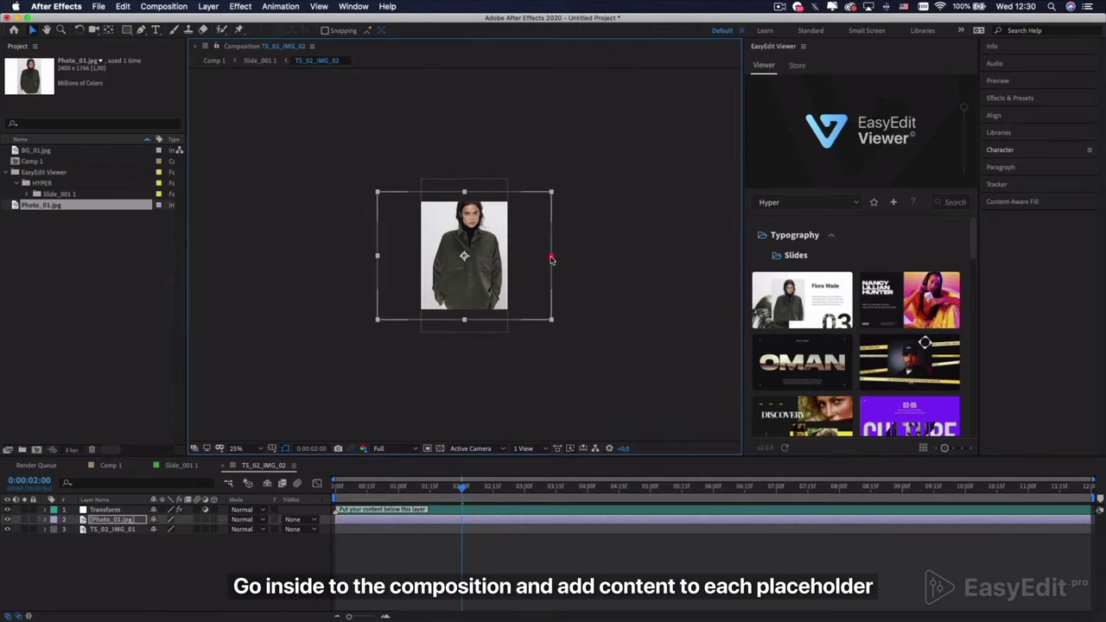
pyautogui.click(223, 468)
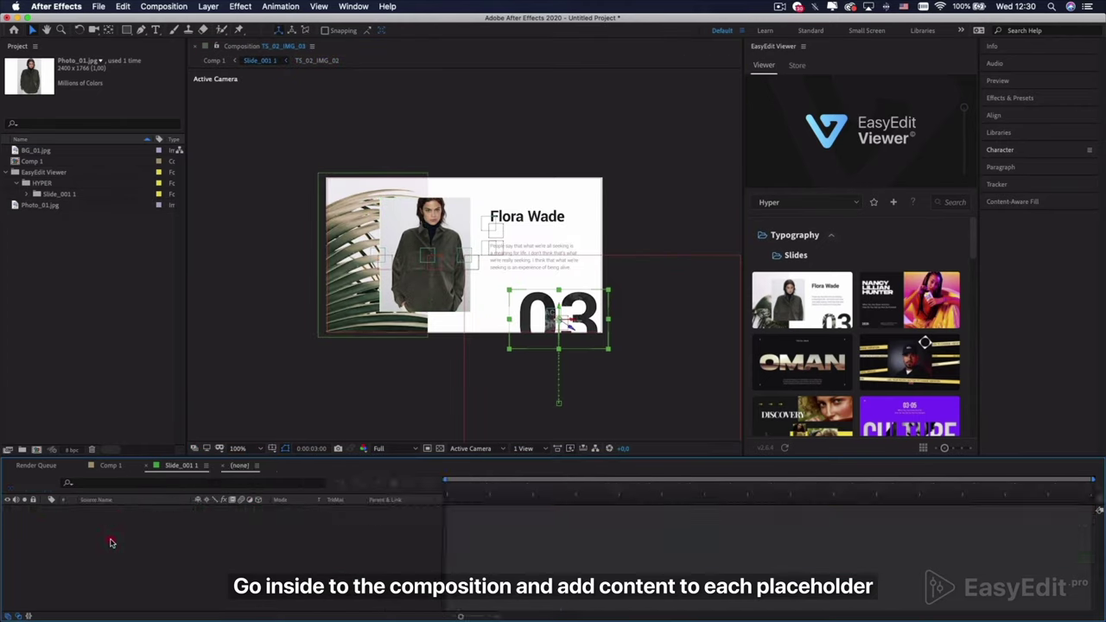
# Step: Fill the 03 numeral's alpha comp with BG_01.jpg, repositioned, and close back out
pyautogui.doubleClick(111, 539)
pyautogui.doubleClick(138, 519)
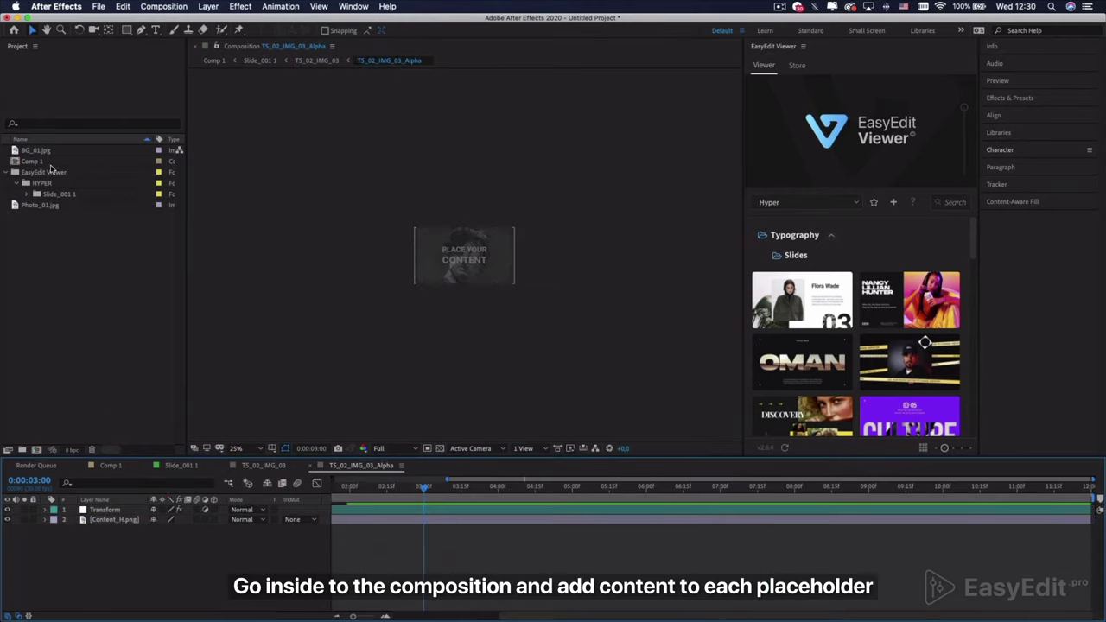
pyautogui.click(50, 152)
pyautogui.moveTo(121, 499); pyautogui.dragTo(119, 519)
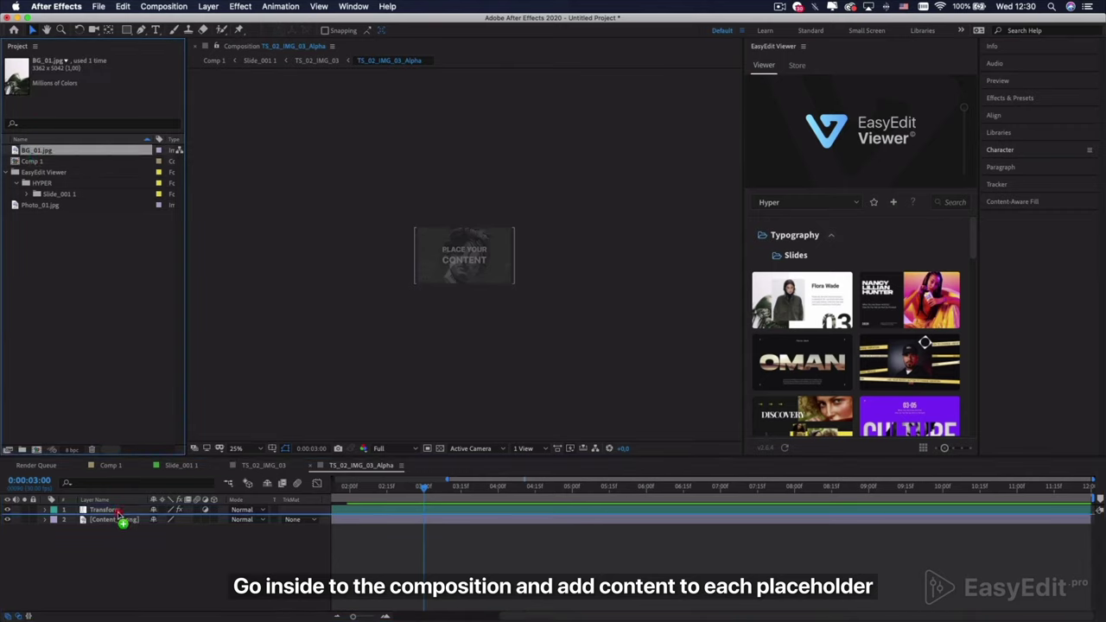
pyautogui.moveTo(475, 265); pyautogui.dragTo(346, 155)
pyautogui.click(313, 466)
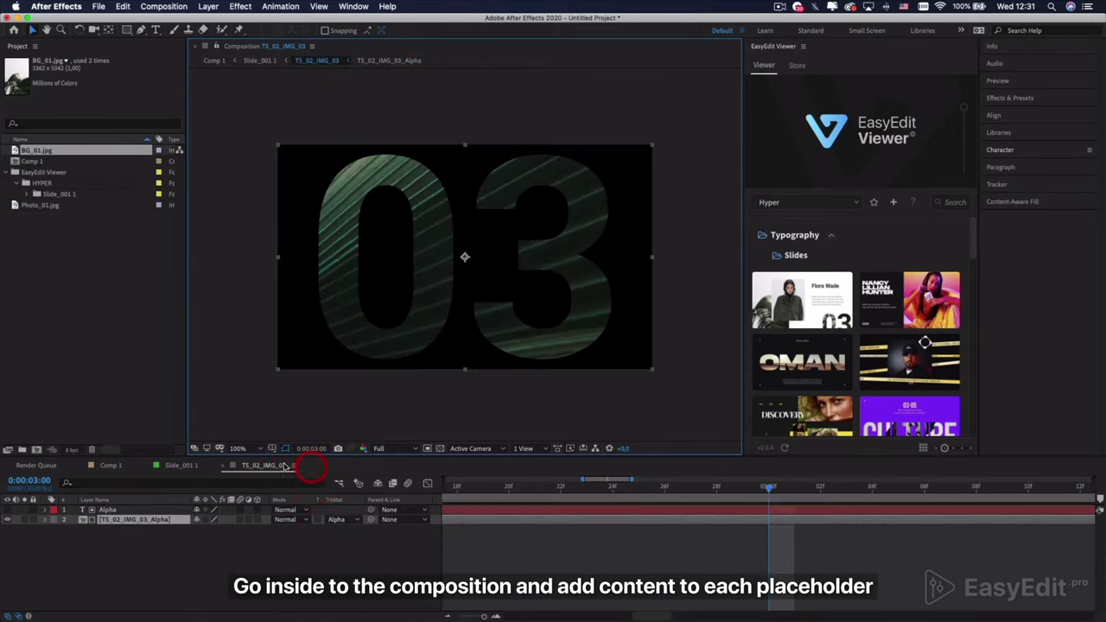
pyautogui.click(224, 465)
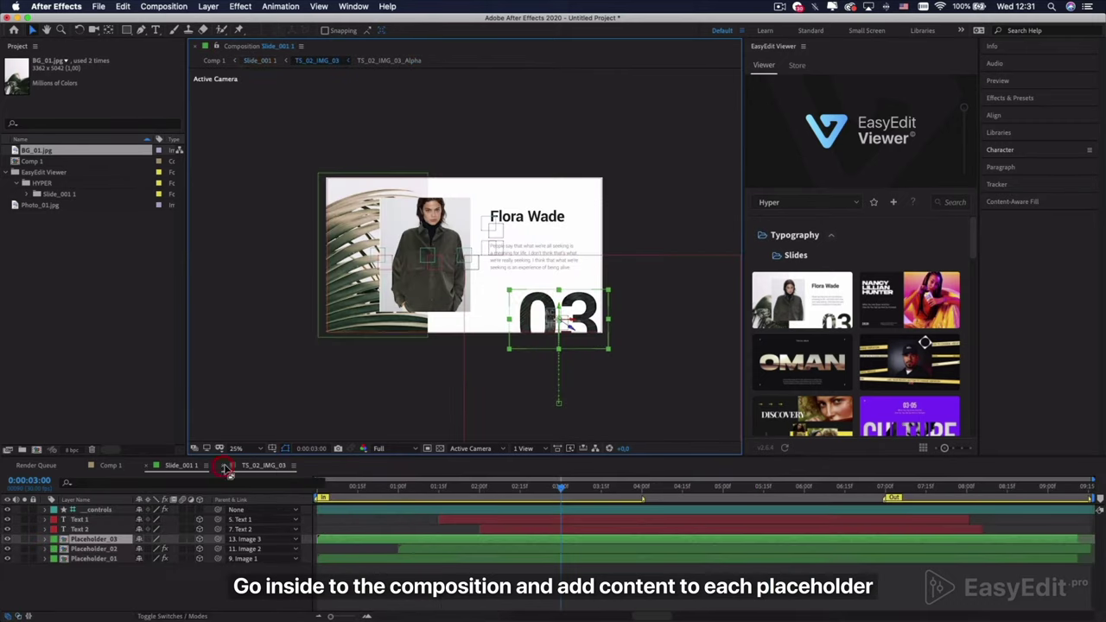
pyautogui.click(502, 376)
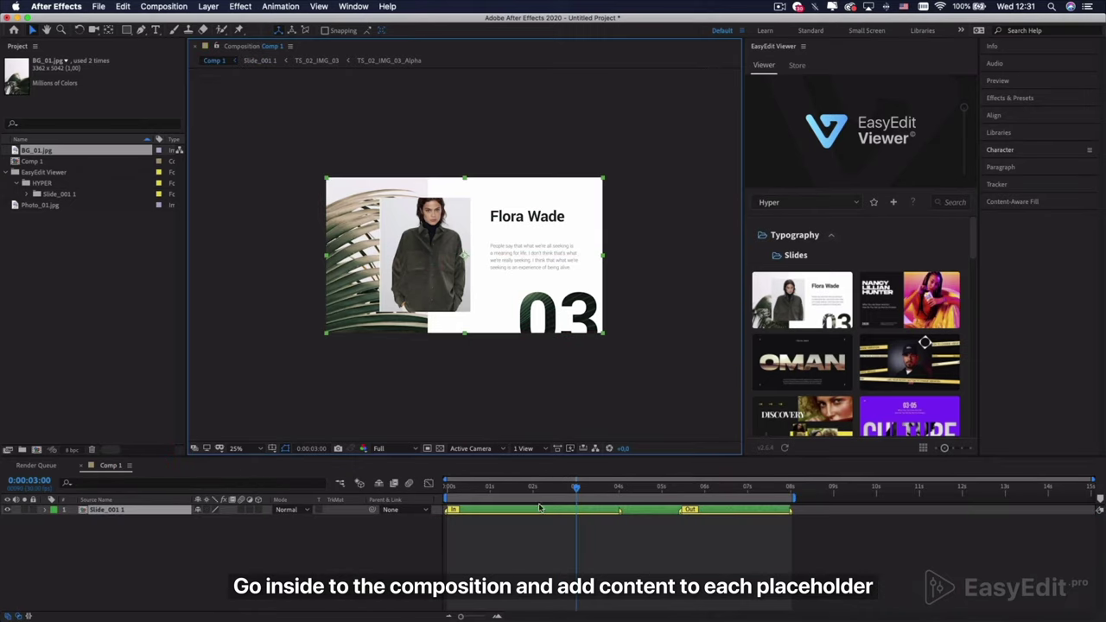
pyautogui.click(147, 466)
pyautogui.press('space')
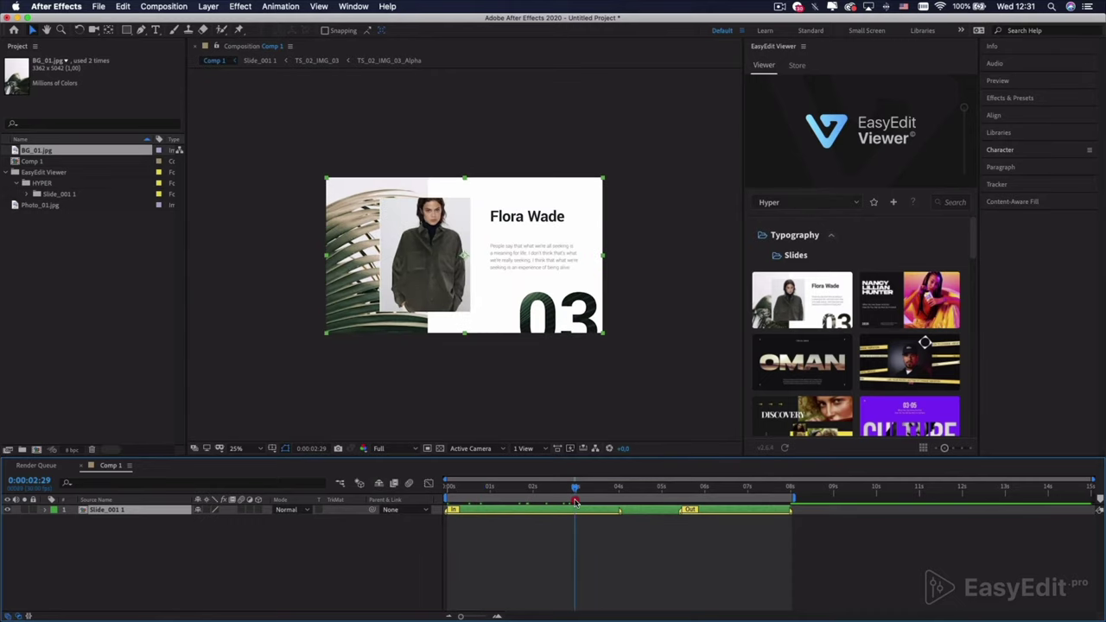
pyautogui.click(541, 553)
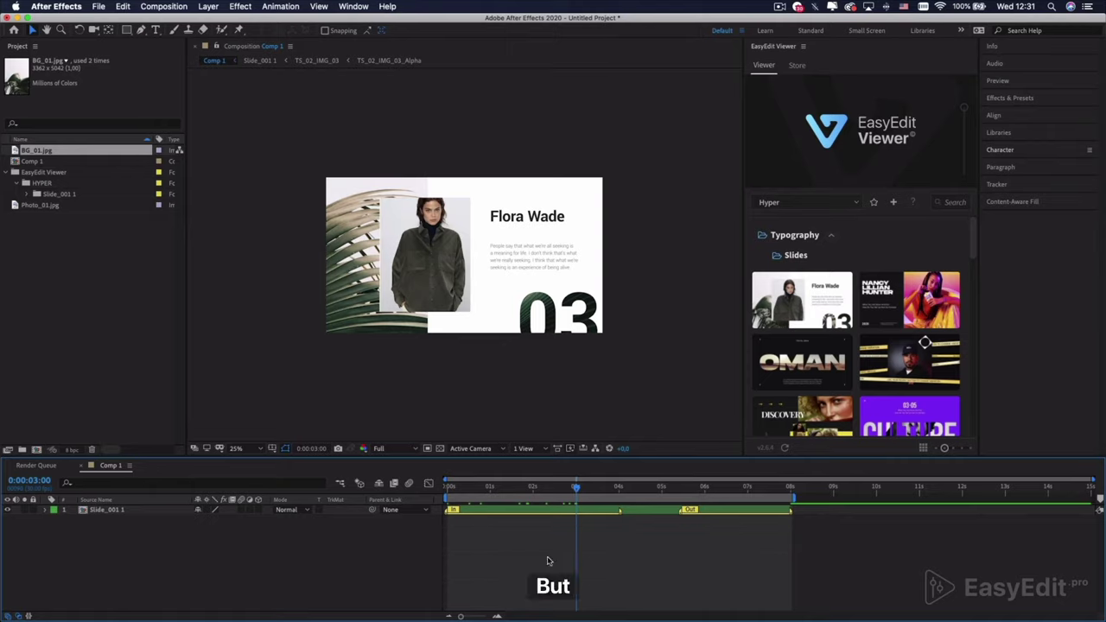
pyautogui.doubleClick(112, 308)
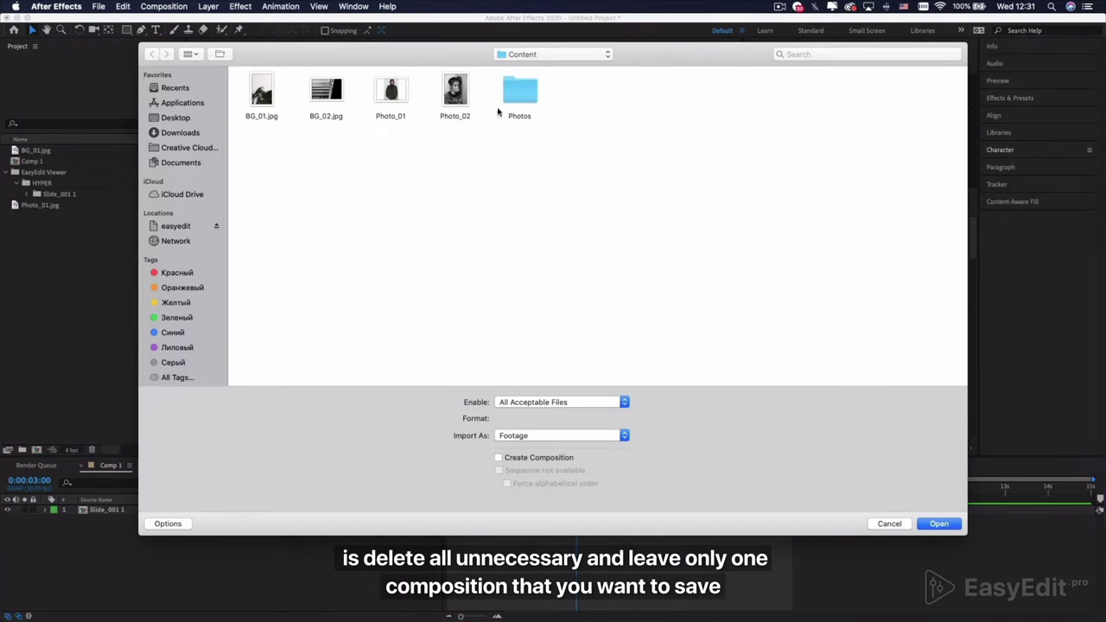
# Step: Import all fourteen unsplash images from the Photos folder, then select the Slide_001 1 layer
pyautogui.doubleClick(508, 106)
pyautogui.moveTo(266, 246); pyautogui.dragTo(922, 108)
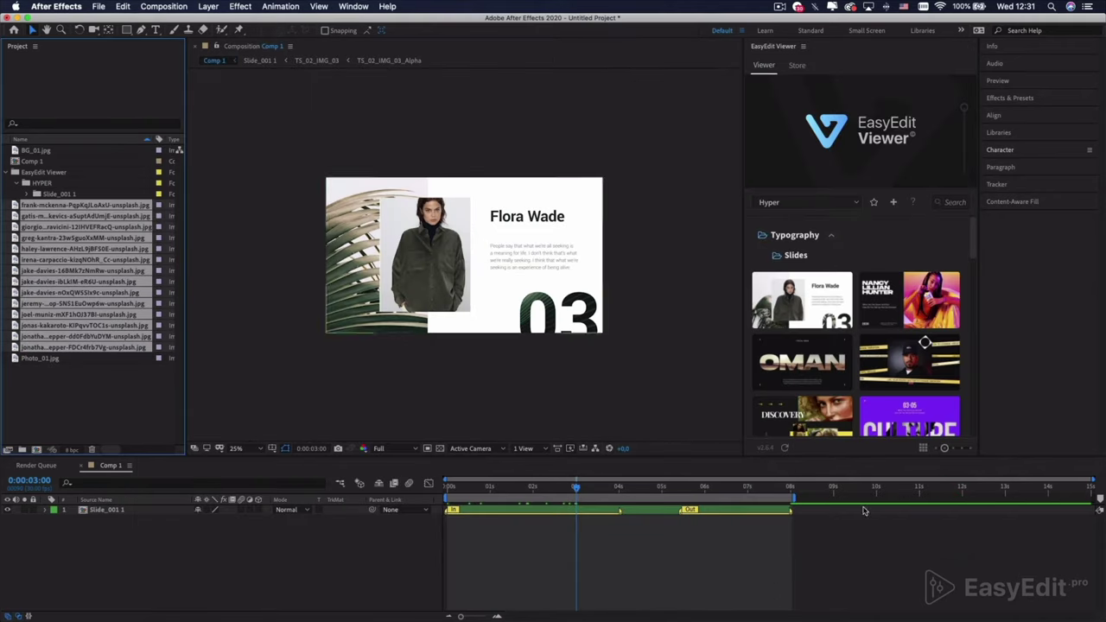
pyautogui.click(136, 400)
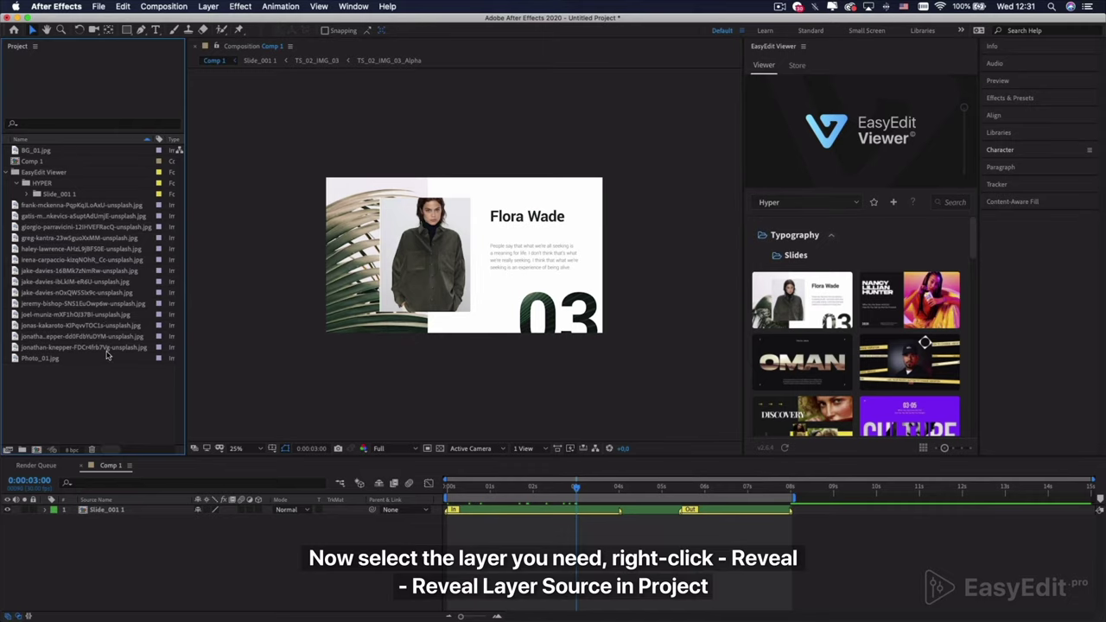
pyautogui.click(134, 511)
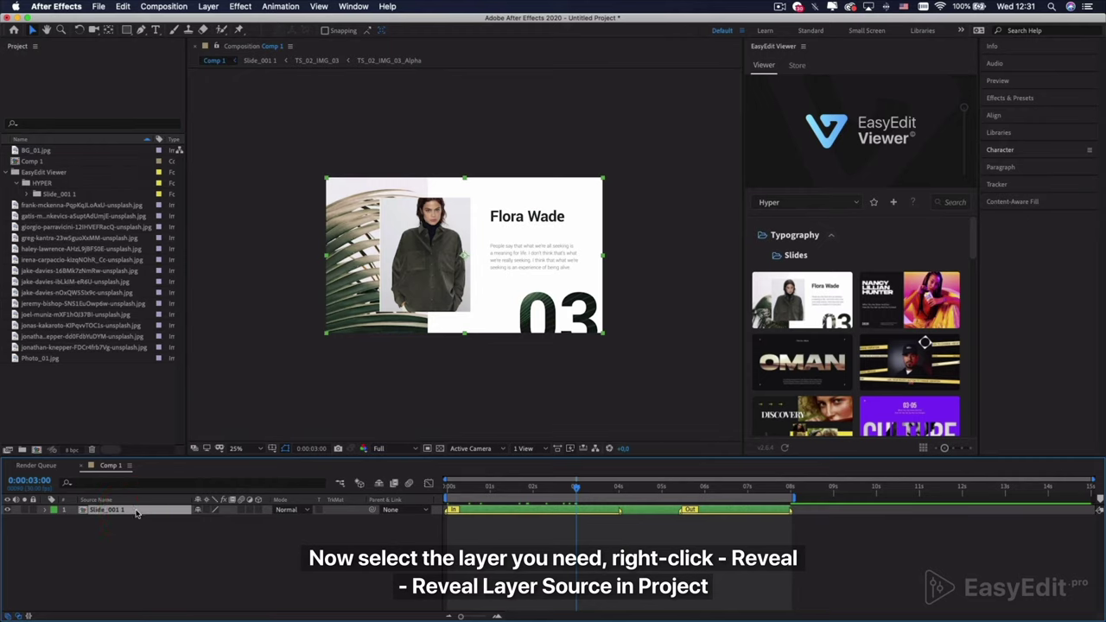
# Step: Reveal the slide layer's source composition in the Project panel
pyautogui.rightClick(136, 511)
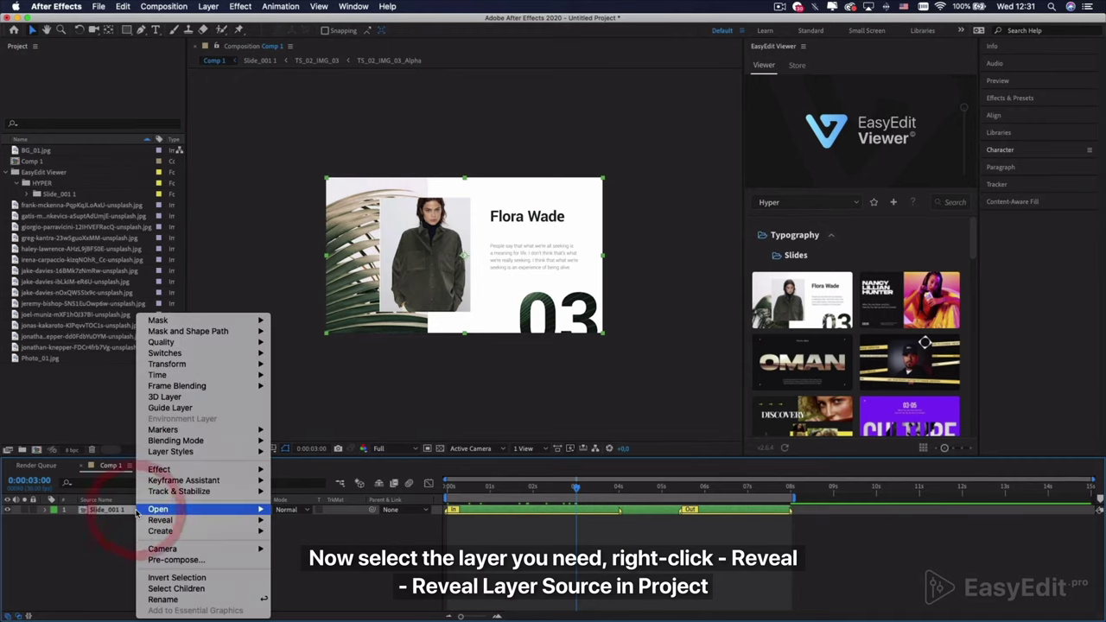
pyautogui.moveTo(156, 520)
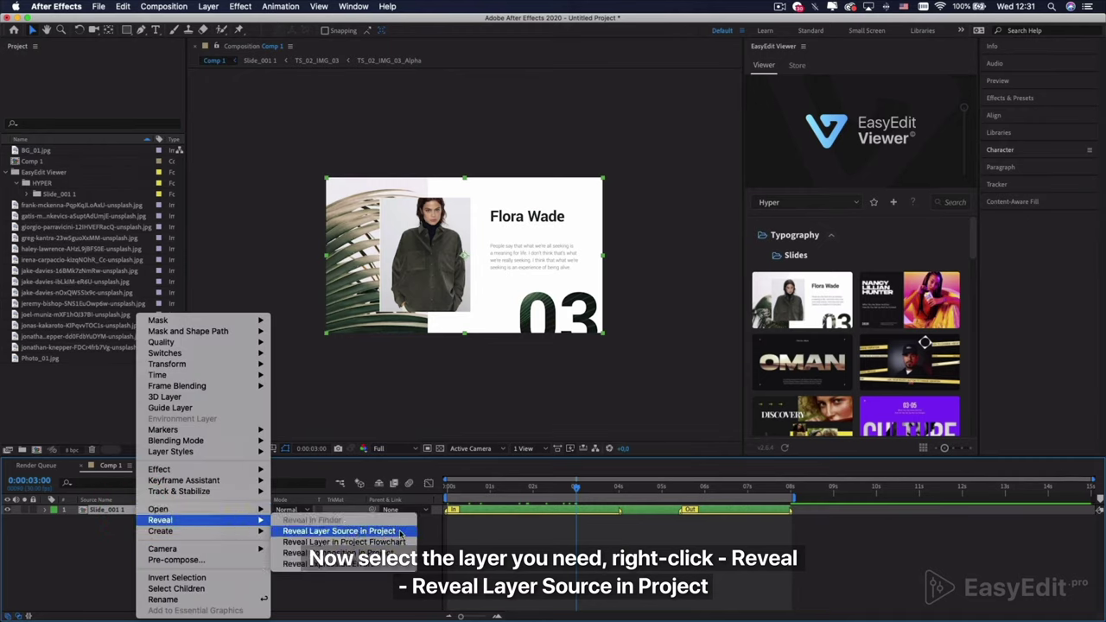
pyautogui.click(406, 532)
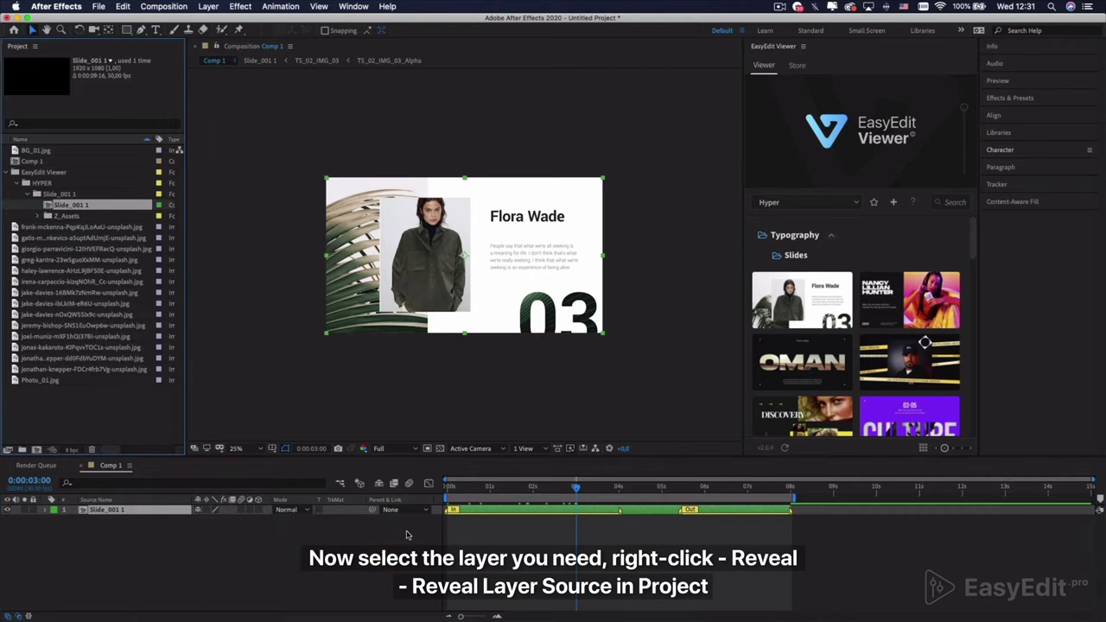
# Step: Reduce the project to Slide_001 1's dependencies, removing 15 unused items, and open Slide_001 1
pyautogui.click(101, 205)
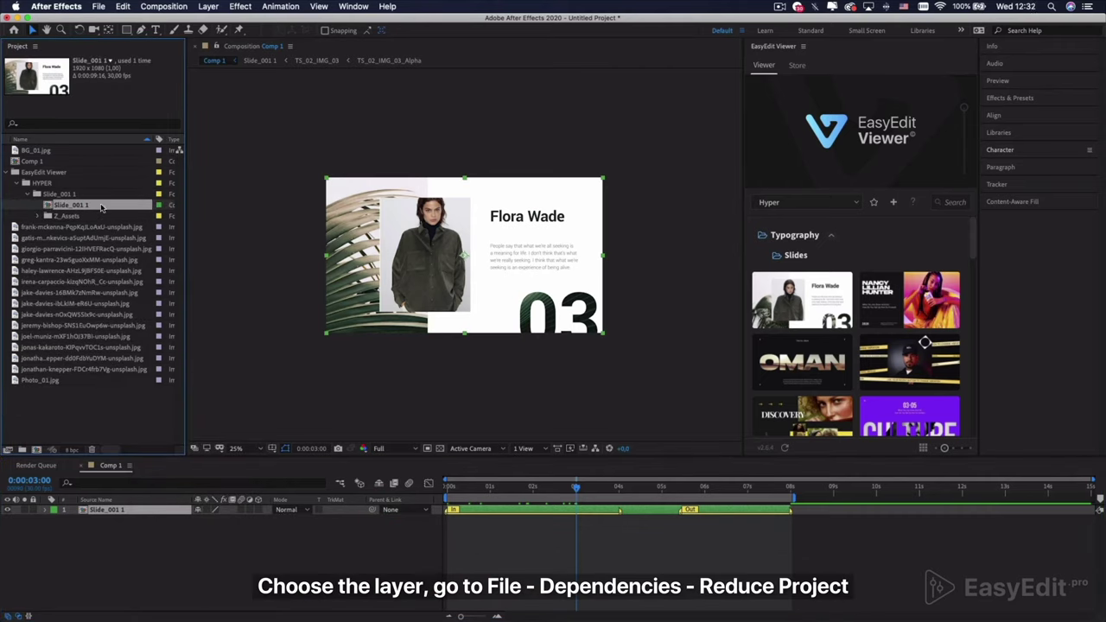
pyautogui.click(99, 6)
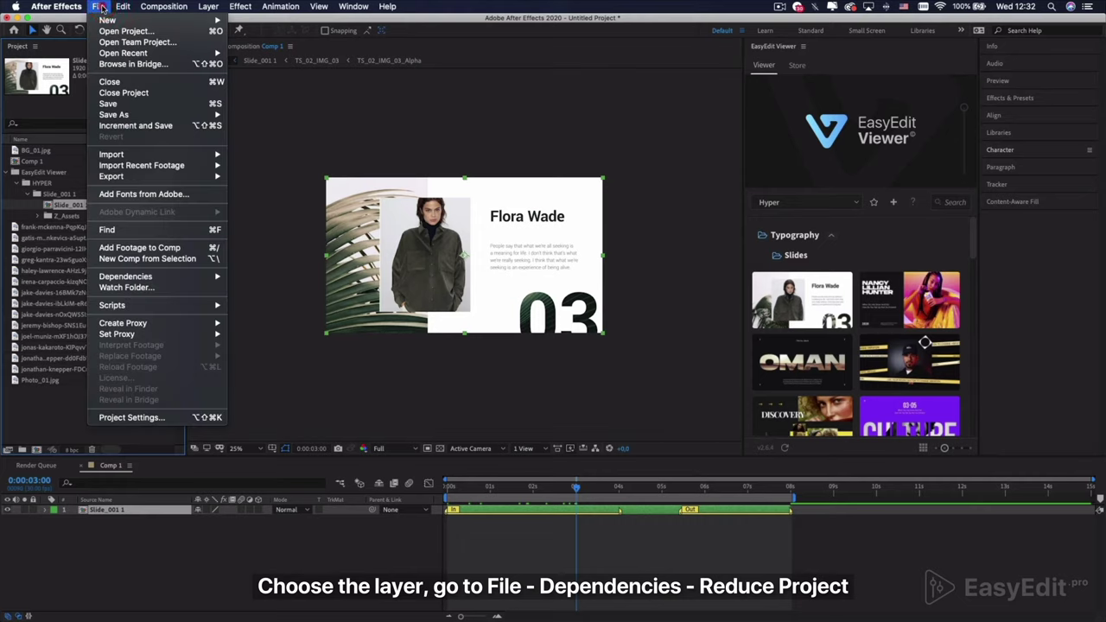
pyautogui.moveTo(173, 284)
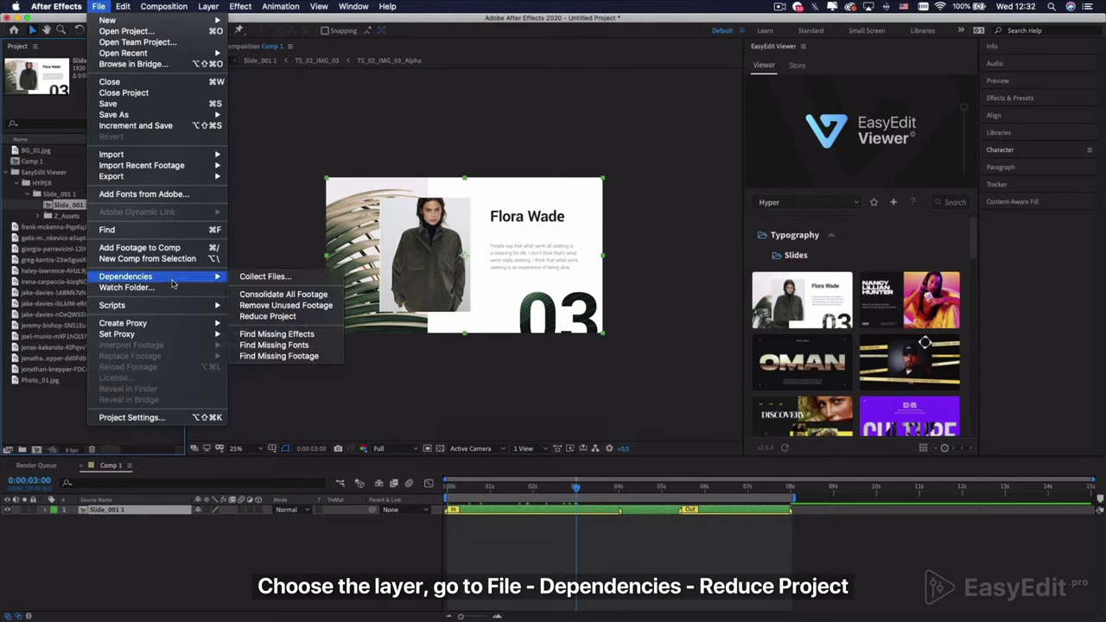
pyautogui.click(317, 321)
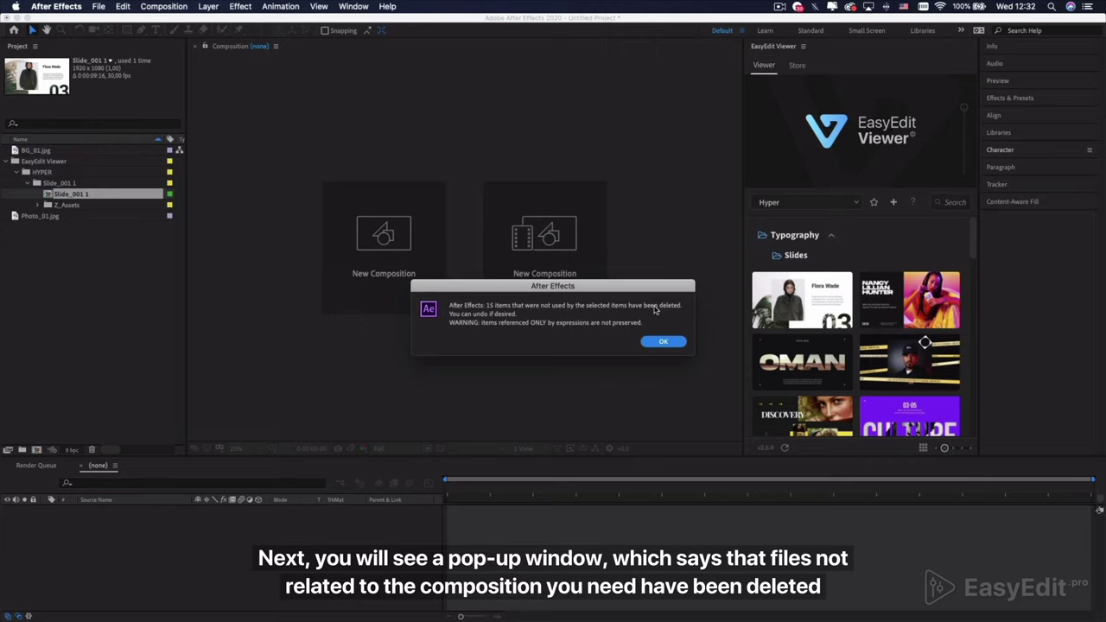
pyautogui.click(664, 343)
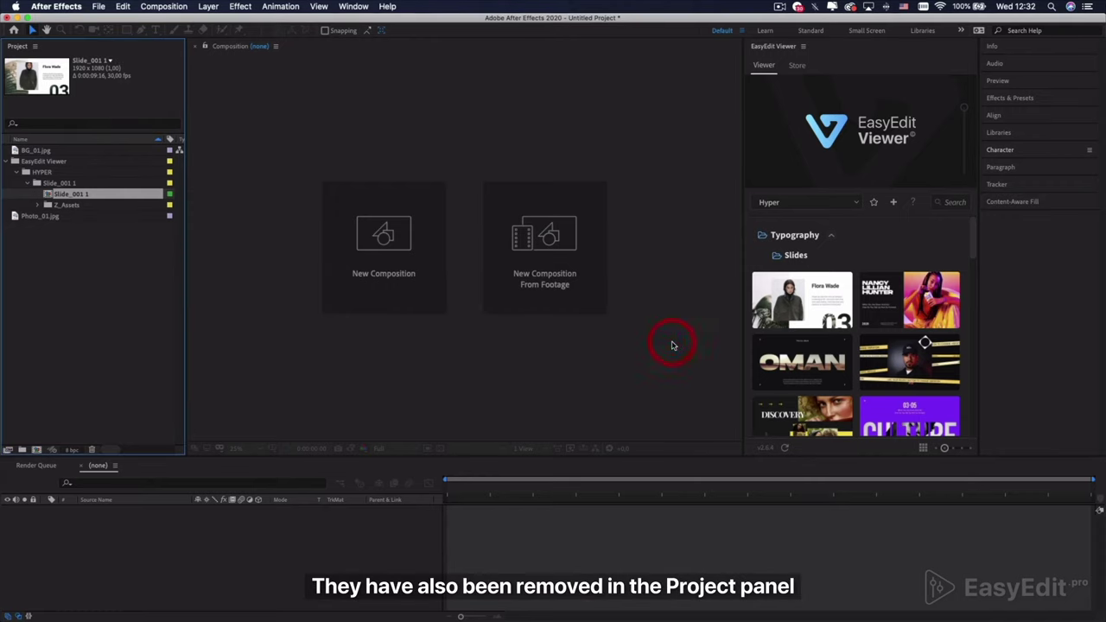
pyautogui.doubleClick(48, 195)
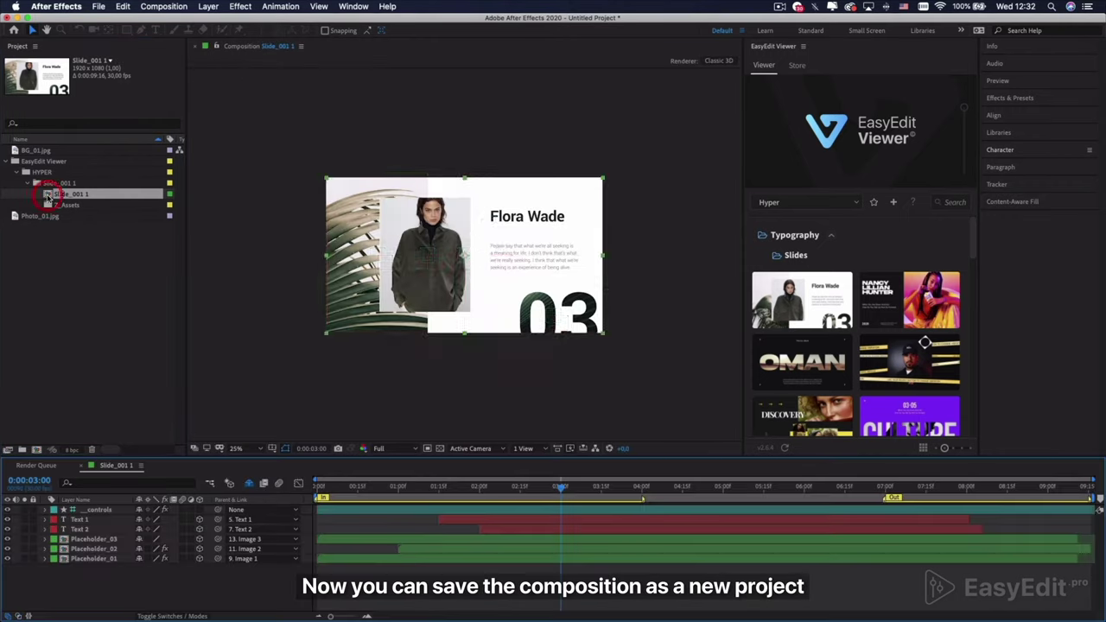
# Step: Save the reduced project as Readymade_Comp_01.aep in the Desktop Comps folder
pyautogui.click(71, 295)
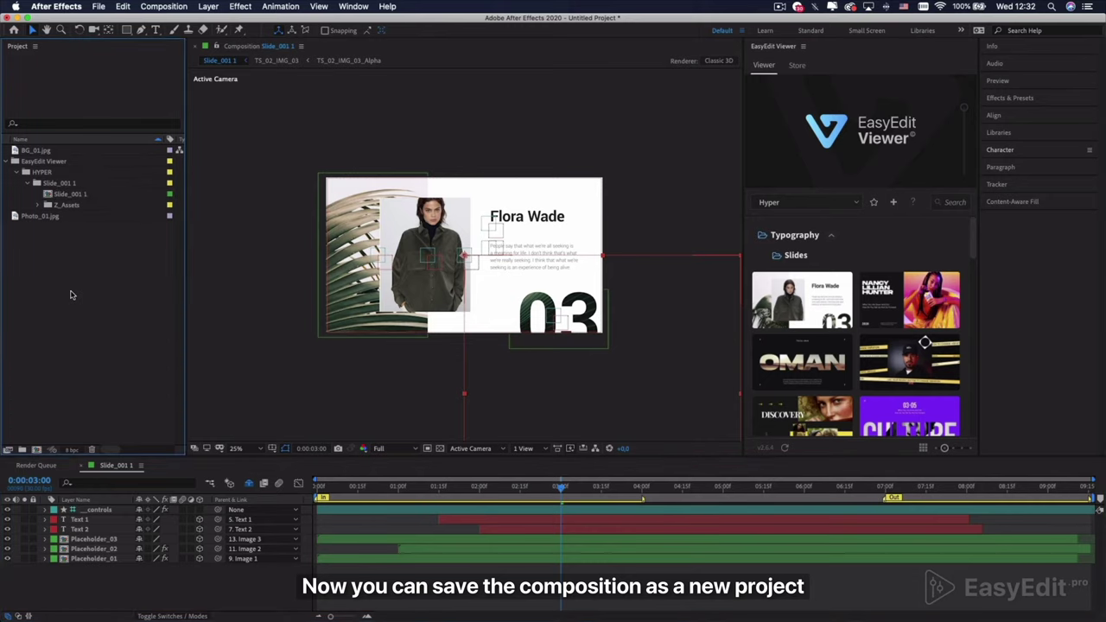
pyautogui.click(98, 6)
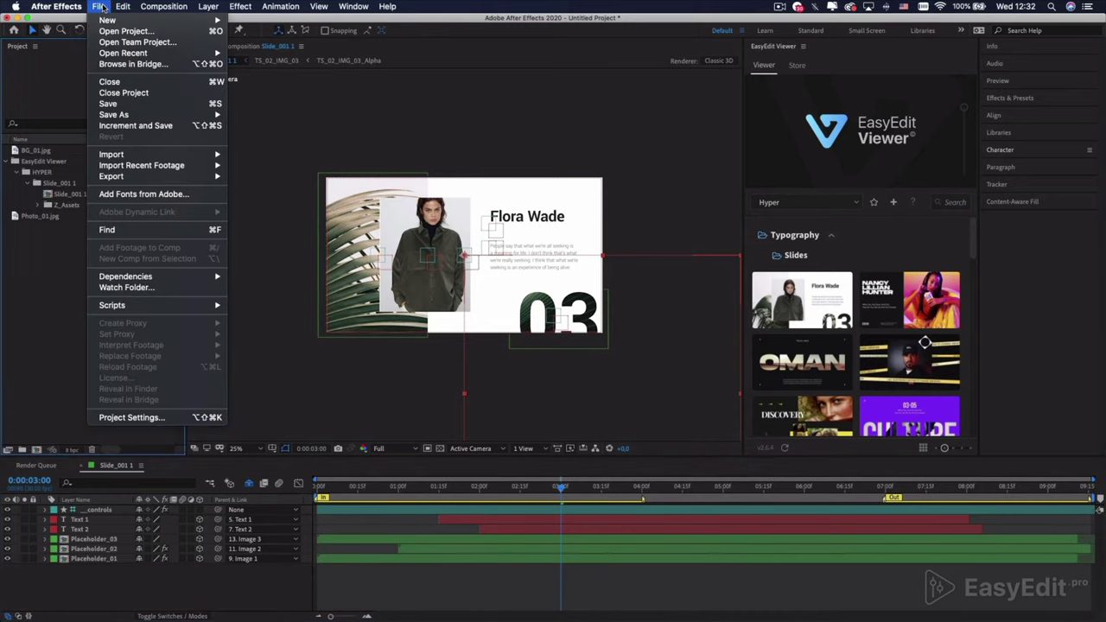
pyautogui.click(141, 106)
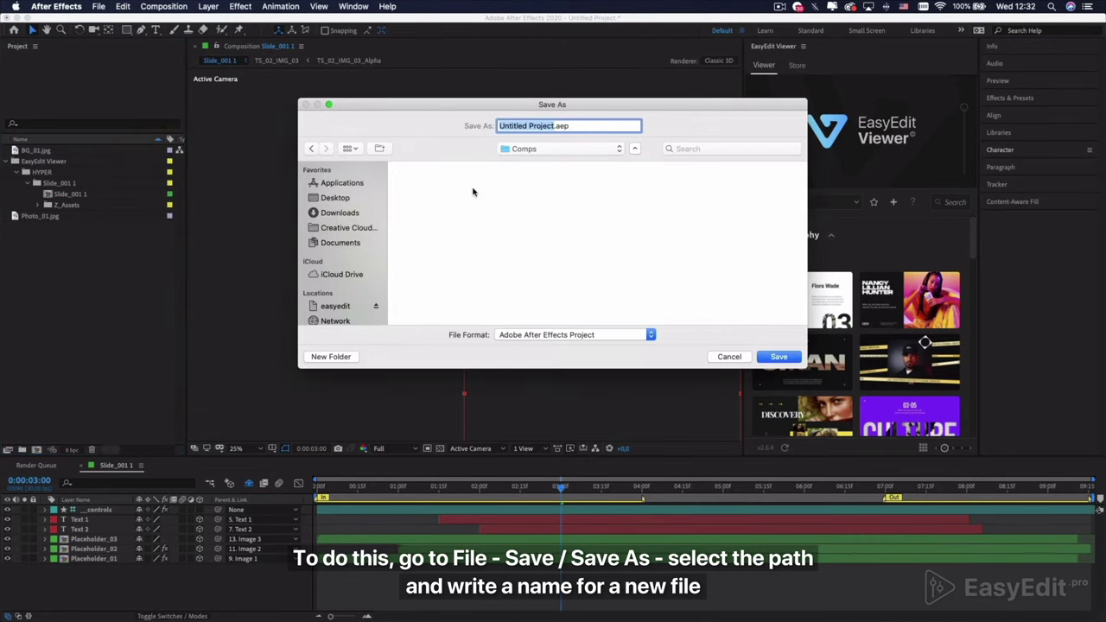
pyautogui.write('Readymade_Comp_01')
pyautogui.click(782, 357)
pyautogui.click(123, 343)
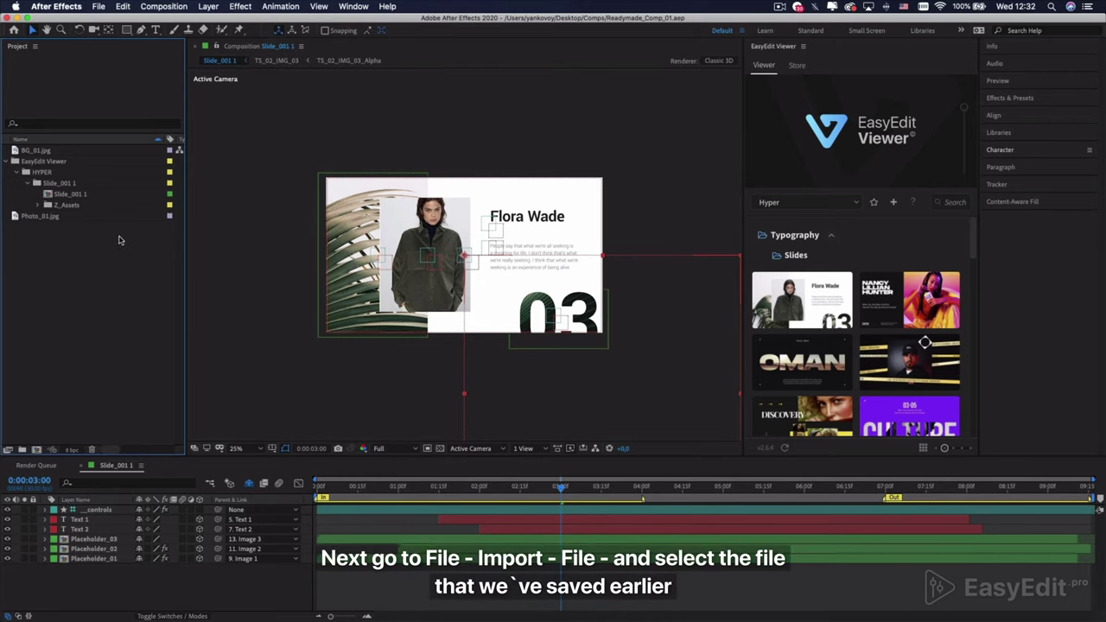
# Step: Import the Readymade_Comp_01.aep project file
pyautogui.click(100, 7)
pyautogui.moveTo(136, 154)
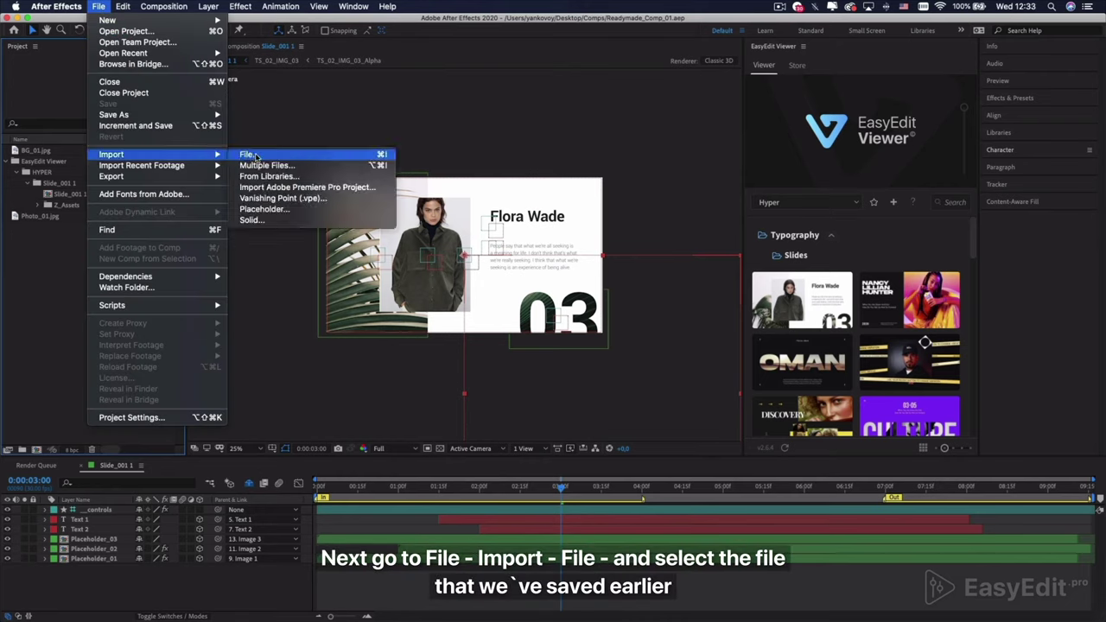
pyautogui.click(252, 155)
pyautogui.click(262, 119)
pyautogui.click(939, 524)
# Step: Create a Slide_001 2 composition from the imported Slide_001 1 and preview it at 3 seconds
pyautogui.click(15, 226)
pyautogui.click(17, 249)
pyautogui.click(26, 259)
pyautogui.click(37, 270)
pyautogui.click(82, 282)
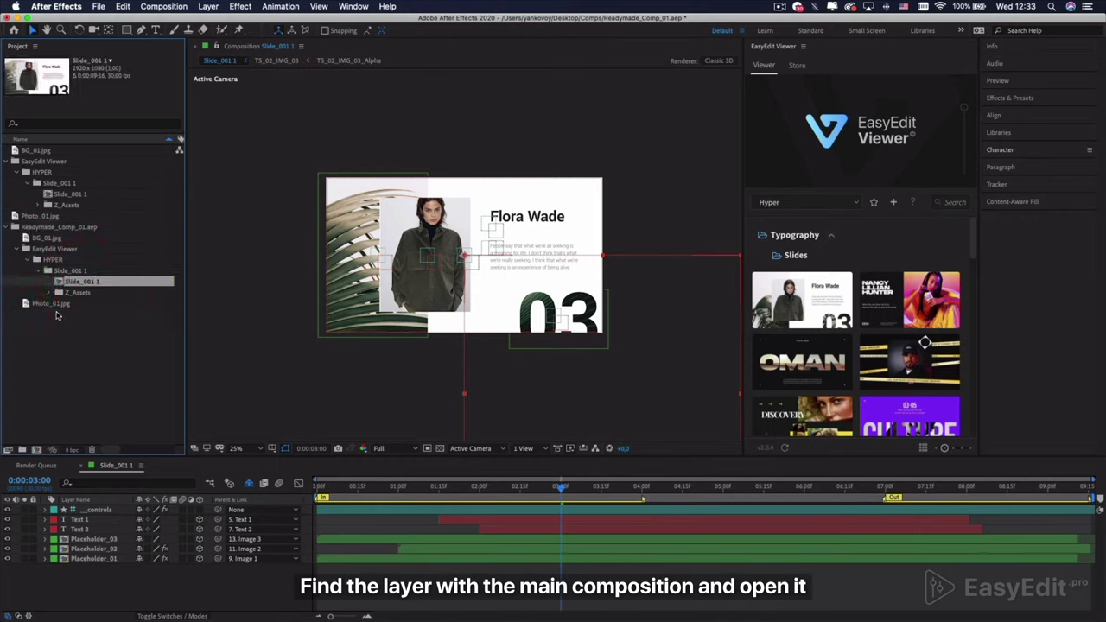
pyautogui.moveTo(61, 283); pyautogui.dragTo(36, 451)
pyautogui.press('space')
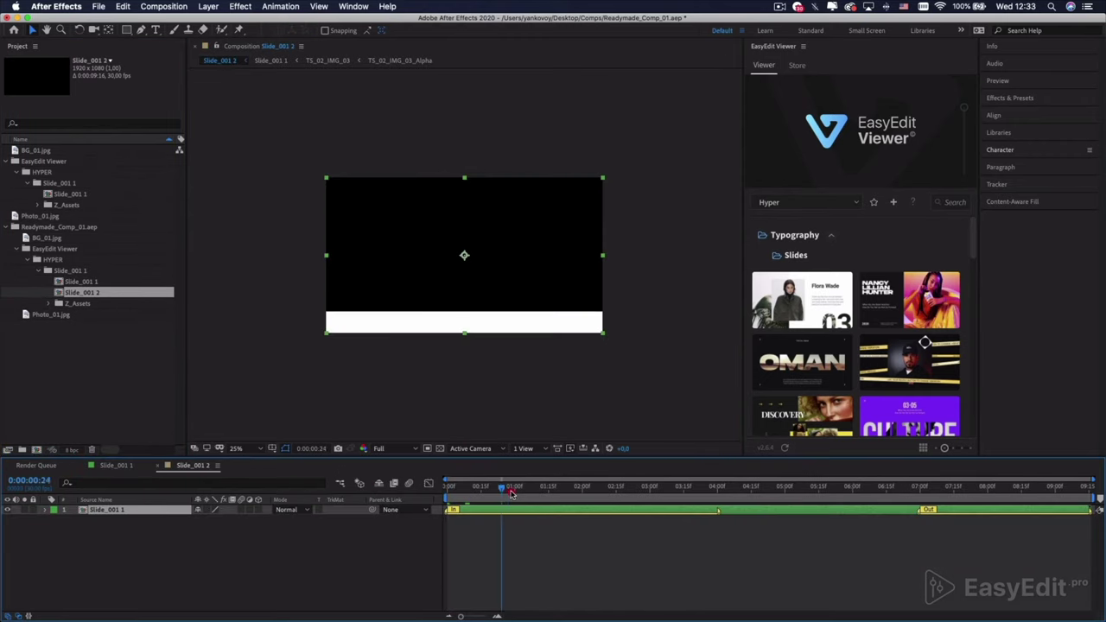
pyautogui.click(648, 499)
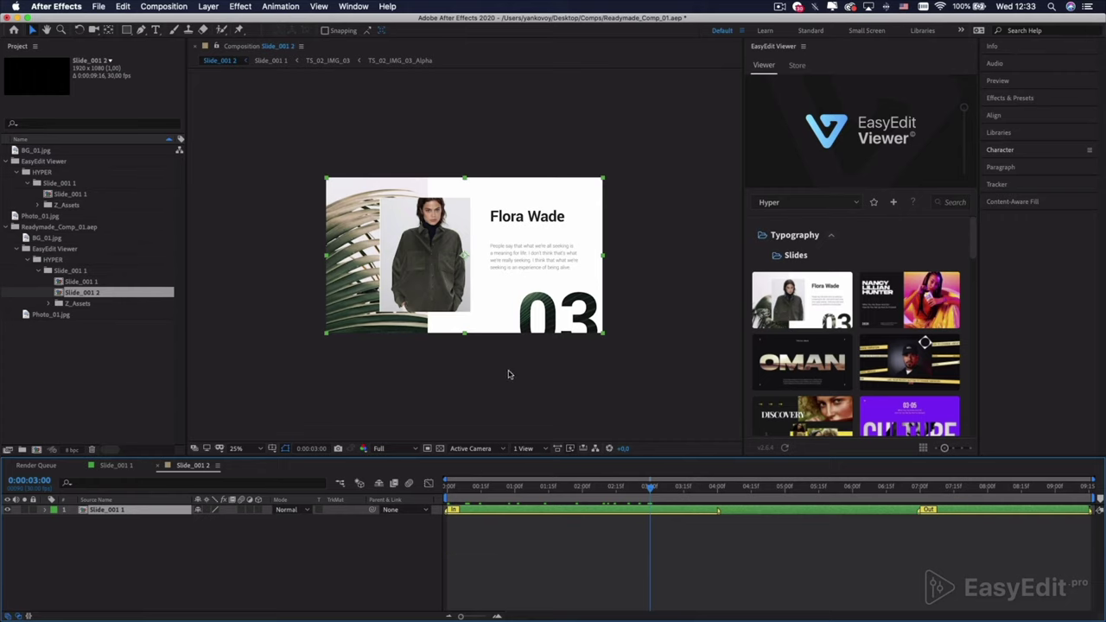
# Step: Open the Slide_001 1 precomp and import BG_02.jpg and Photo_02 into the project
pyautogui.doubleClick(80, 511)
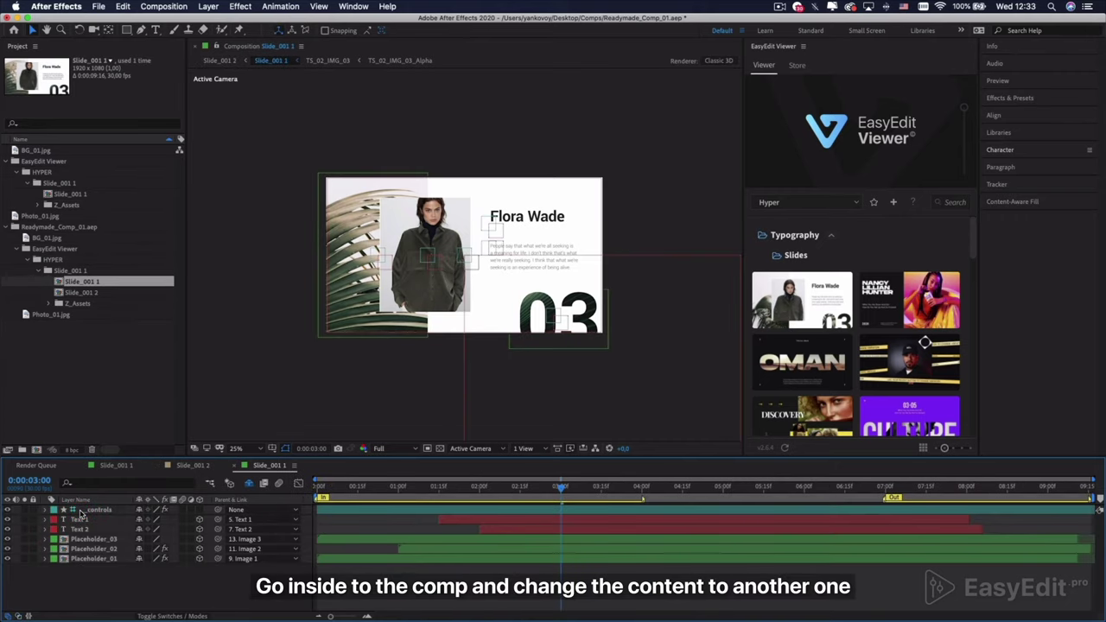
pyautogui.doubleClick(104, 560)
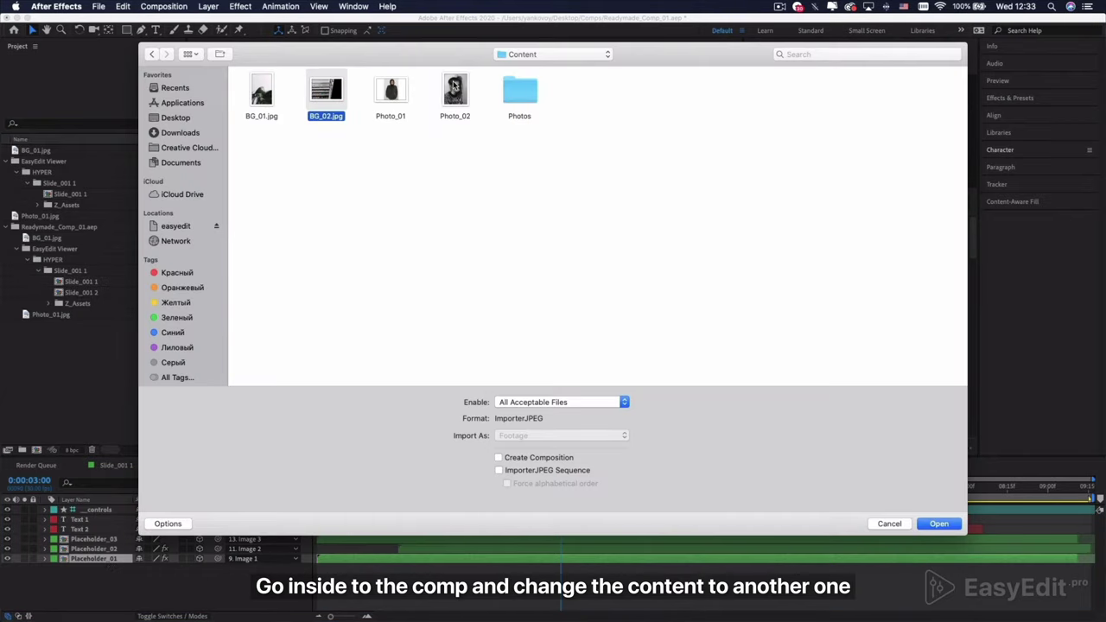
pyautogui.click(454, 89)
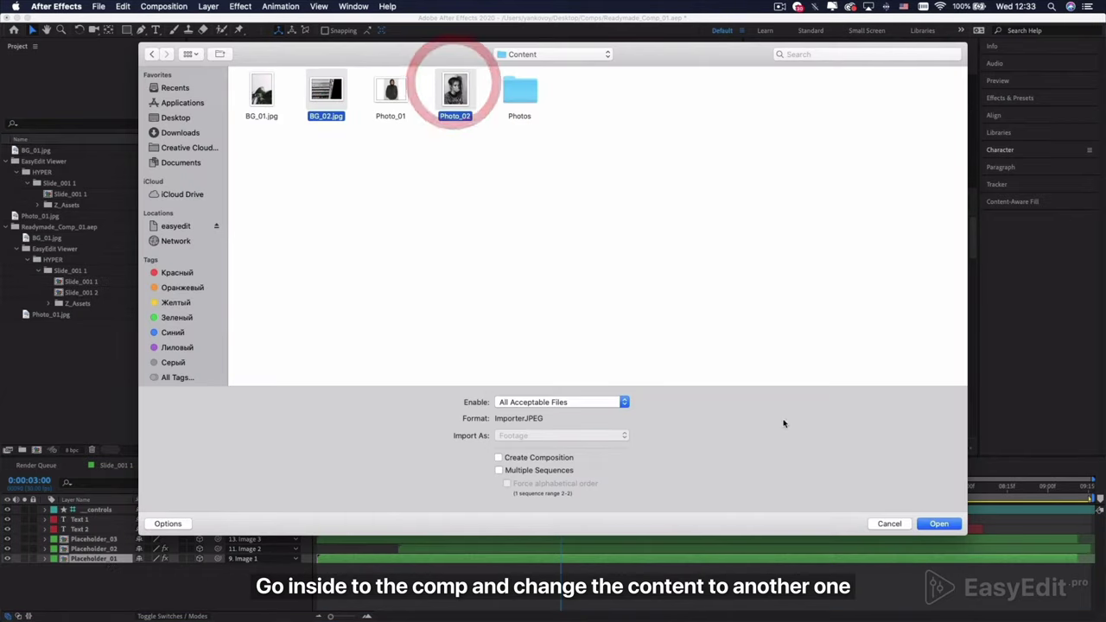
pyautogui.click(938, 523)
pyautogui.click(127, 399)
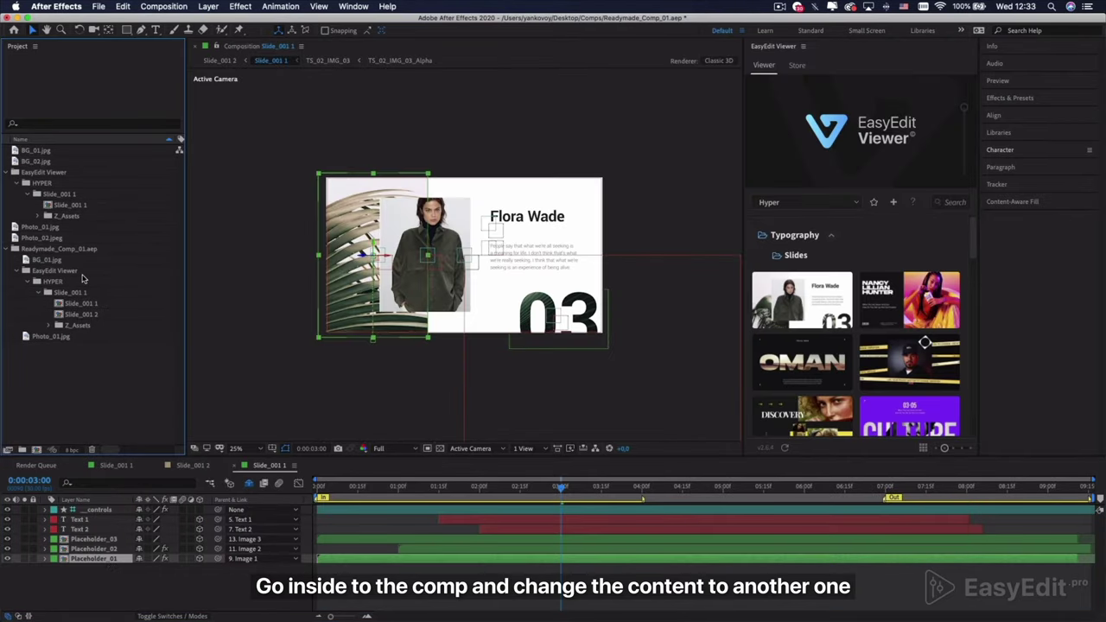
# Step: Replace BG_01.jpg with BG_02.jpg, scaled to fit, in the Placeholder_01 image precomp
pyautogui.doubleClick(115, 560)
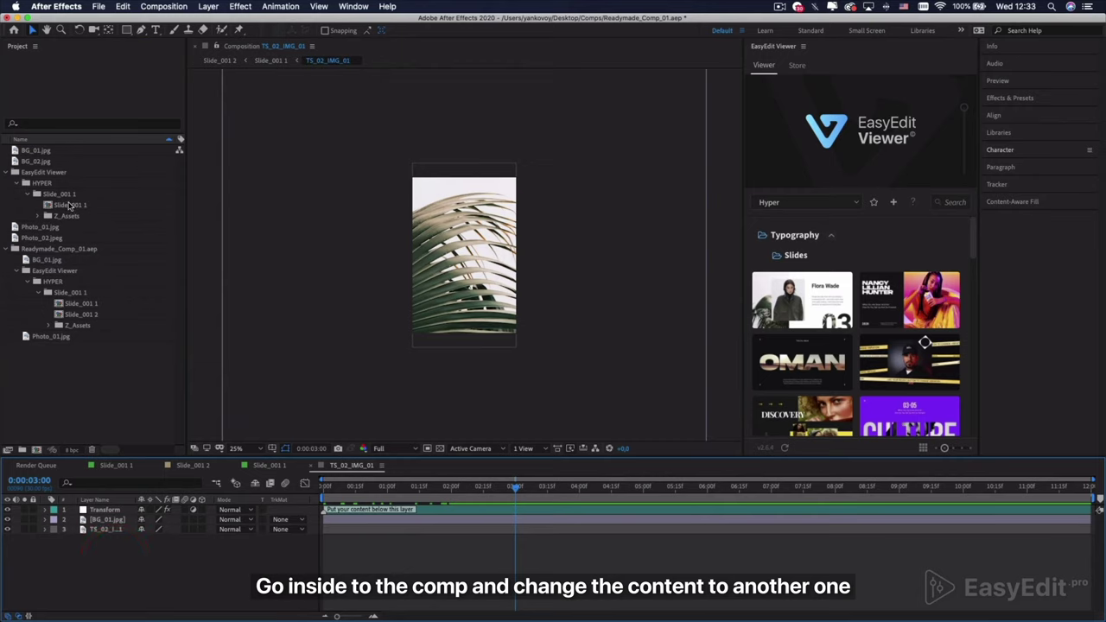
pyautogui.moveTo(56, 165); pyautogui.dragTo(111, 521)
pyautogui.press(',')
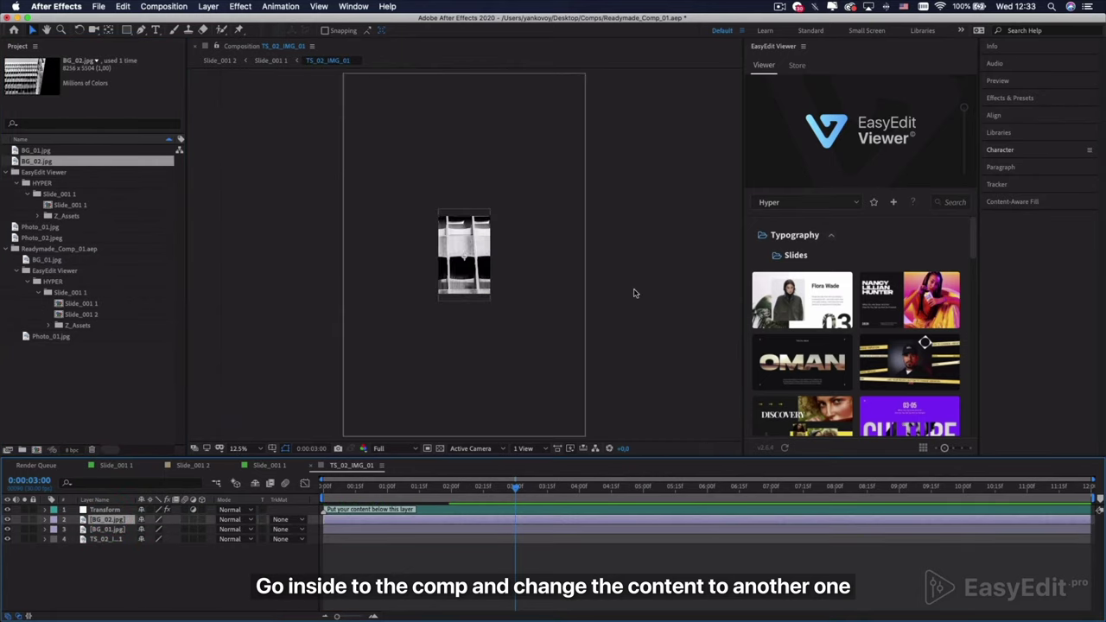
pyautogui.press(',')
pyautogui.press(',')
pyautogui.press('.')
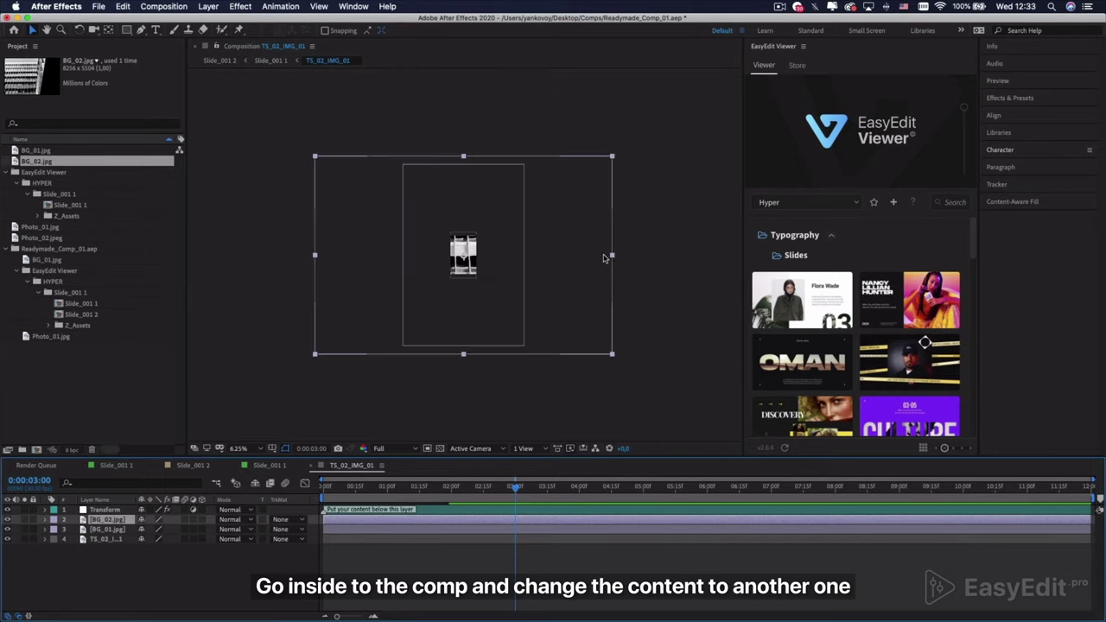
pyautogui.moveTo(612, 254); pyautogui.dragTo(506, 256)
pyautogui.press('.')
pyautogui.press('.')
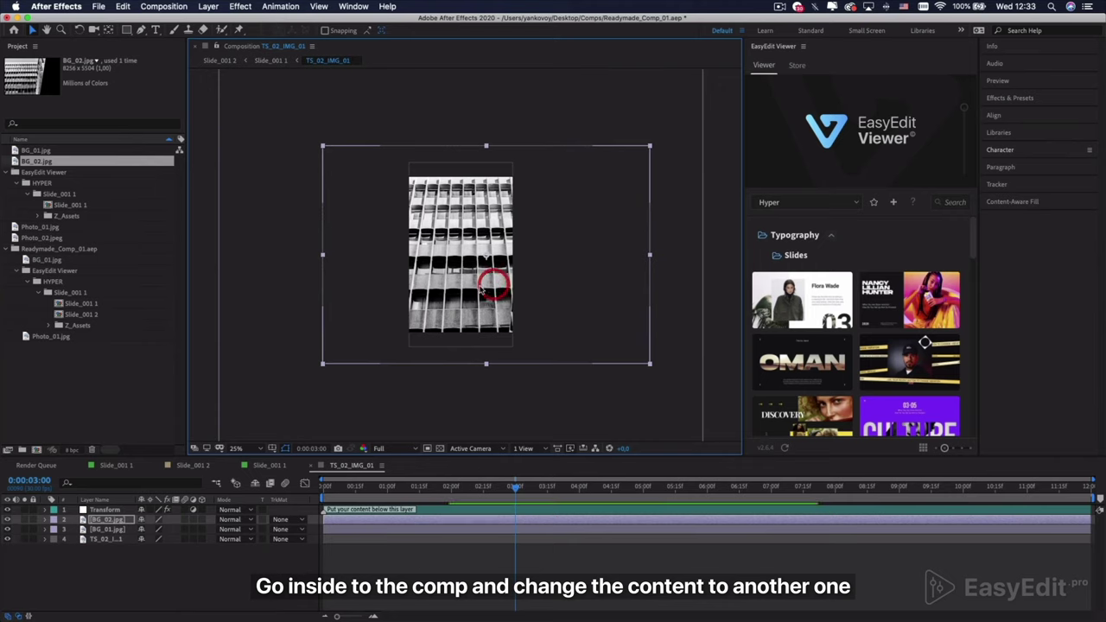
pyautogui.click(129, 530)
pyautogui.press('Delete')
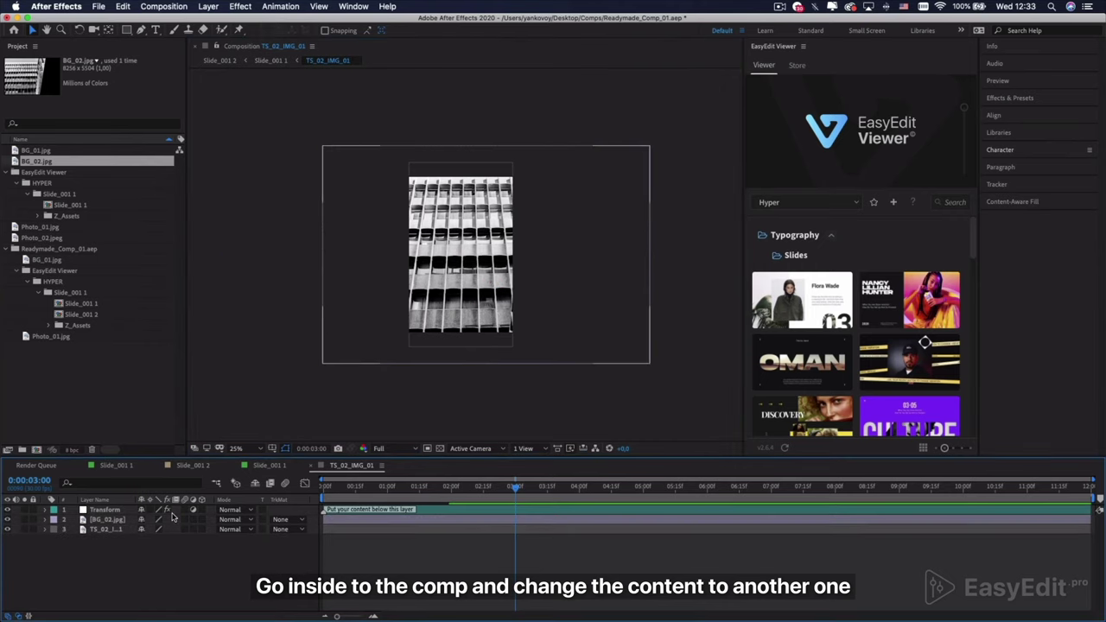
pyautogui.click(309, 469)
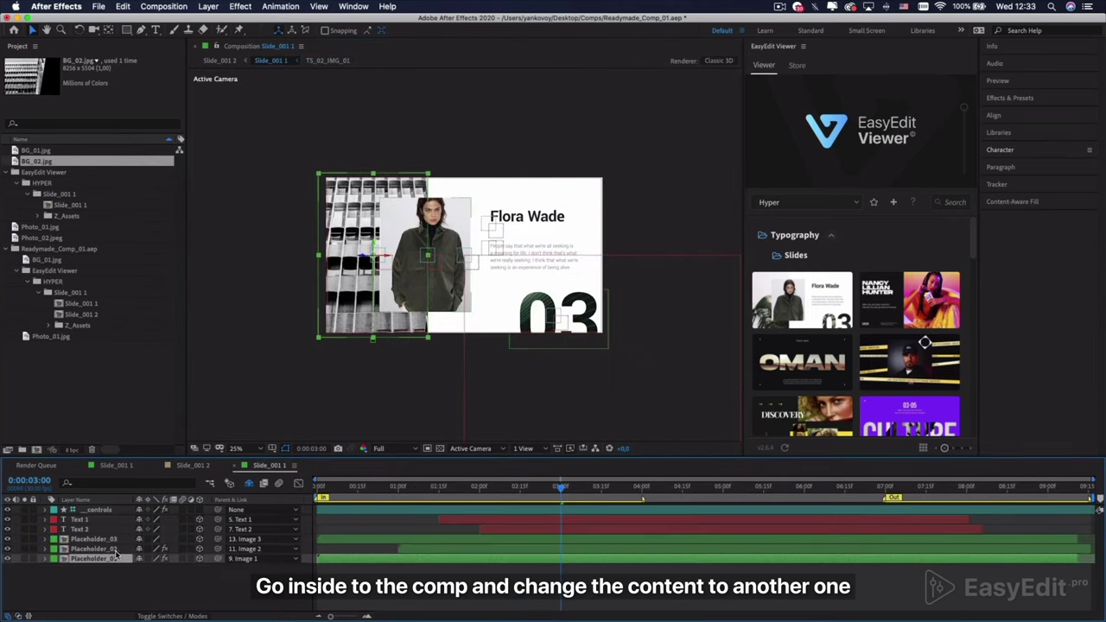
# Step: Replace Photo_01.jpg with Photo_02.jpeg in the TS_02_IMG_02 portrait precomp
pyautogui.doubleClick(115, 554)
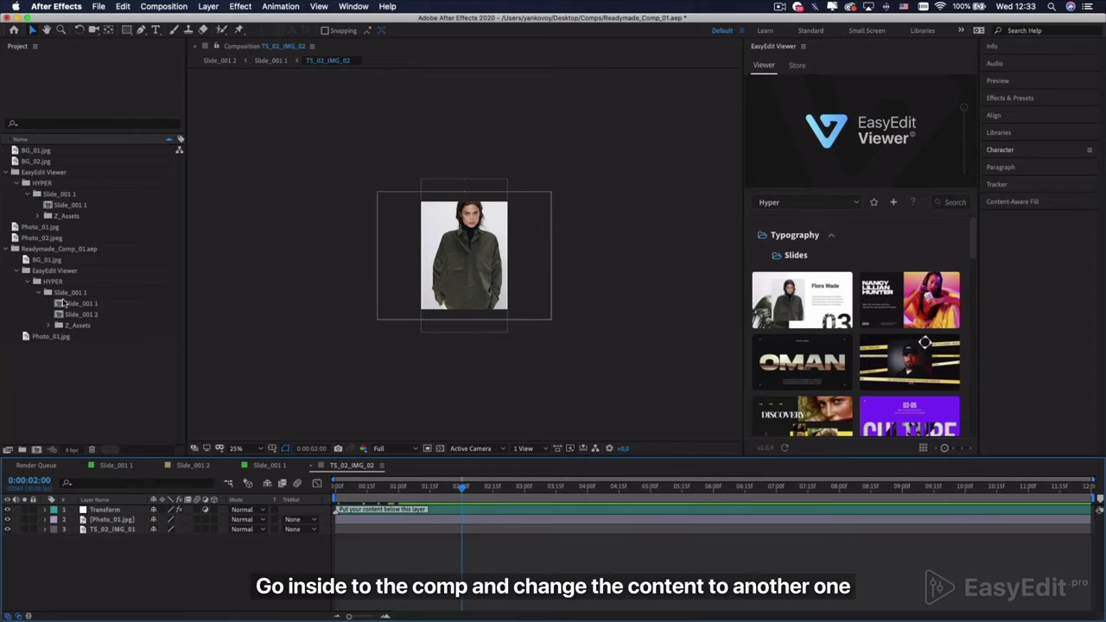
pyautogui.moveTo(54, 239); pyautogui.dragTo(107, 515)
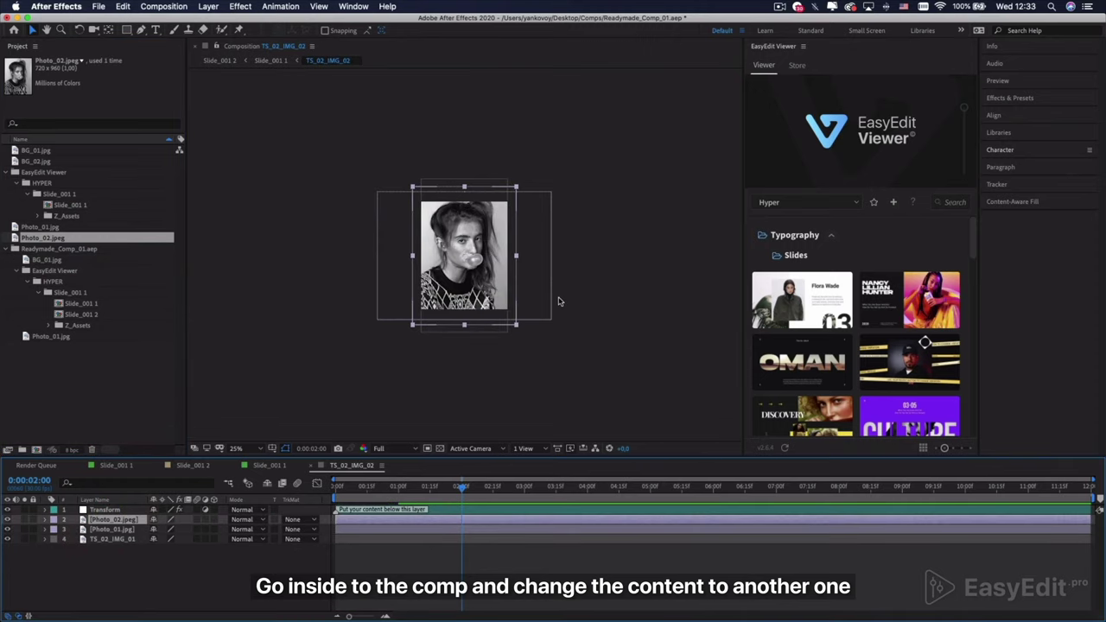
pyautogui.click(112, 529)
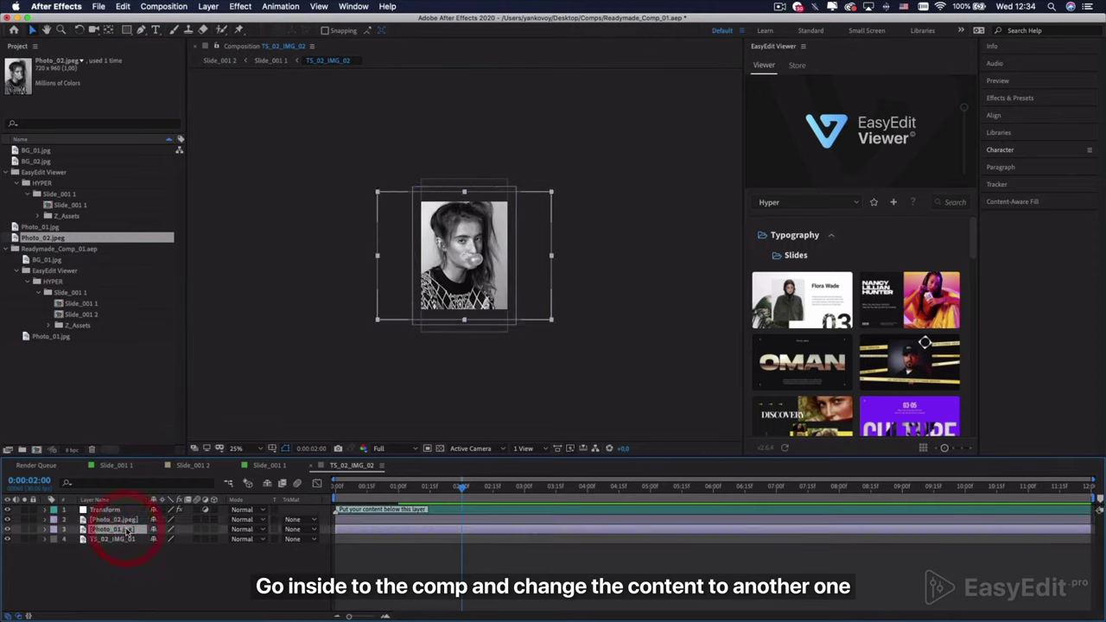
pyautogui.press('Delete')
pyautogui.click(310, 468)
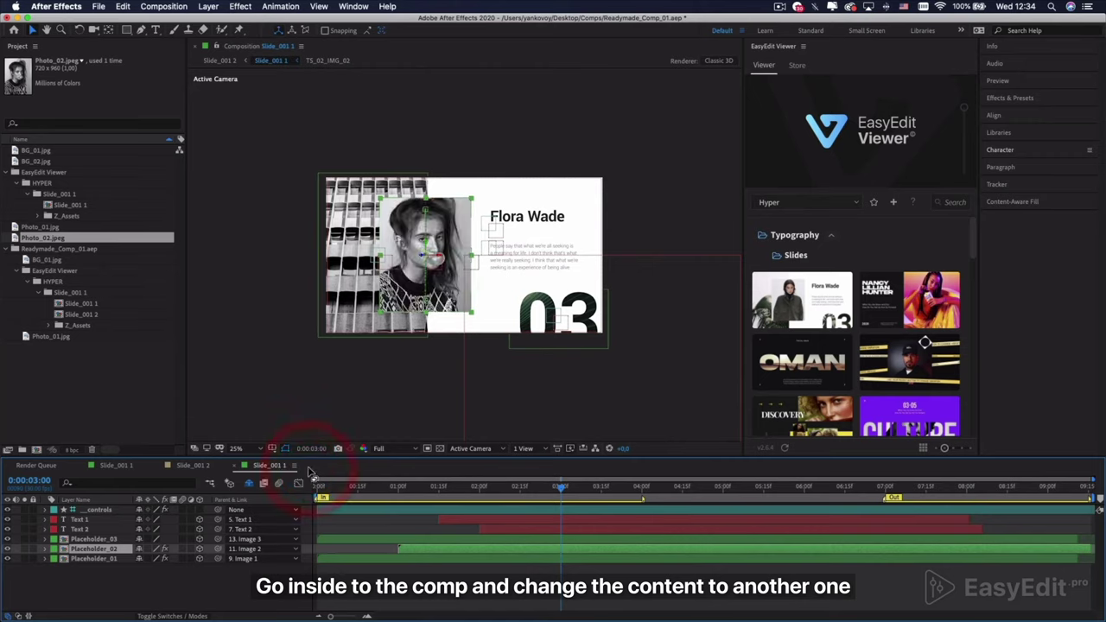
pyautogui.doubleClick(117, 544)
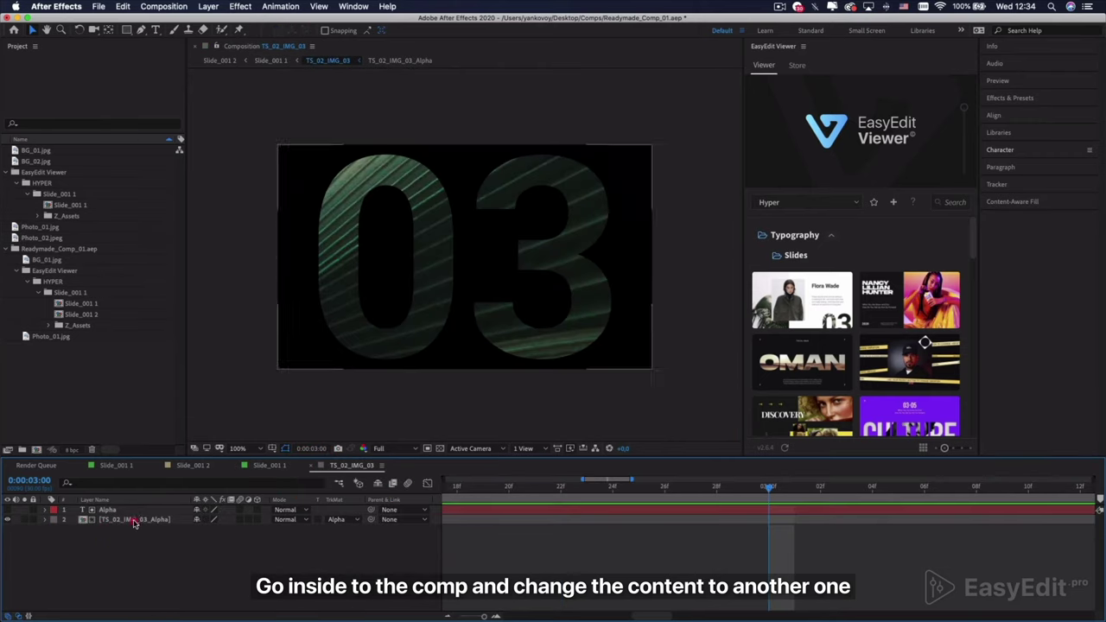
# Step: Swap BG_01.jpg for BG_02.jpg in TS_02_IMG_03_Alpha, positioning the building inside the 03 number
pyautogui.doubleClick(135, 520)
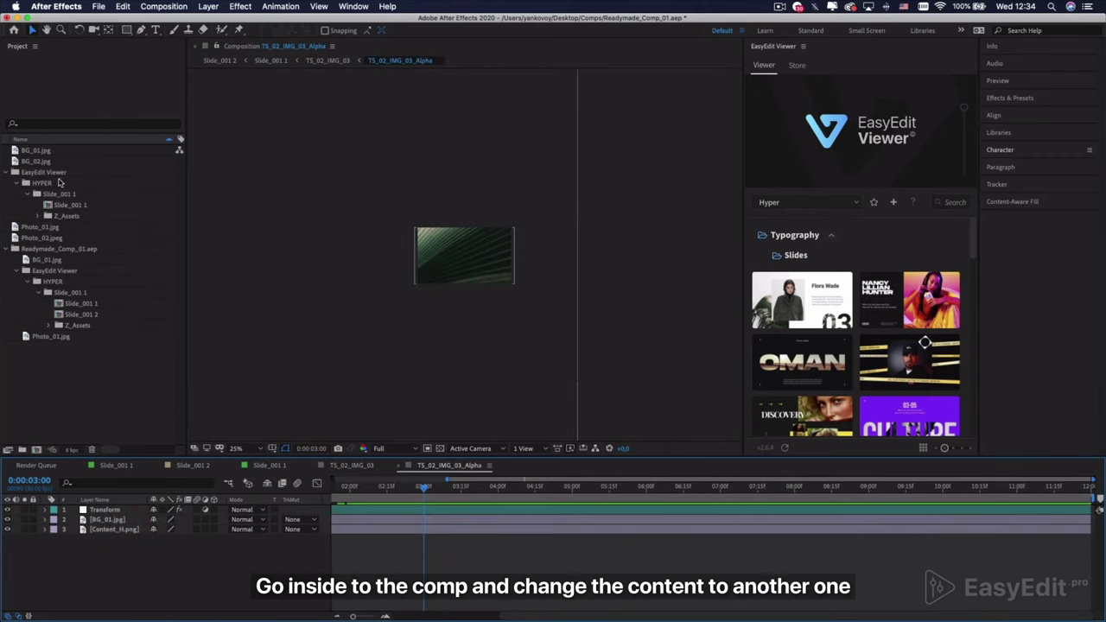
pyautogui.click(55, 162)
pyautogui.moveTo(56, 162); pyautogui.dragTo(104, 522)
pyautogui.moveTo(390, 277); pyautogui.dragTo(229, 205)
pyautogui.moveTo(476, 266); pyautogui.dragTo(501, 257)
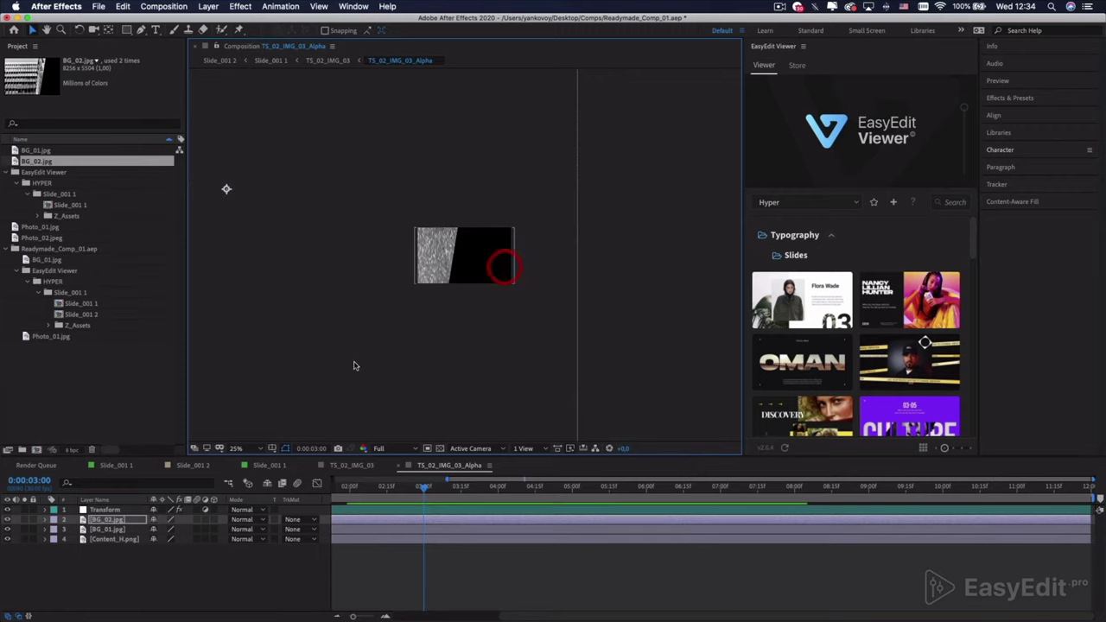
pyautogui.click(116, 529)
pyautogui.press('Delete')
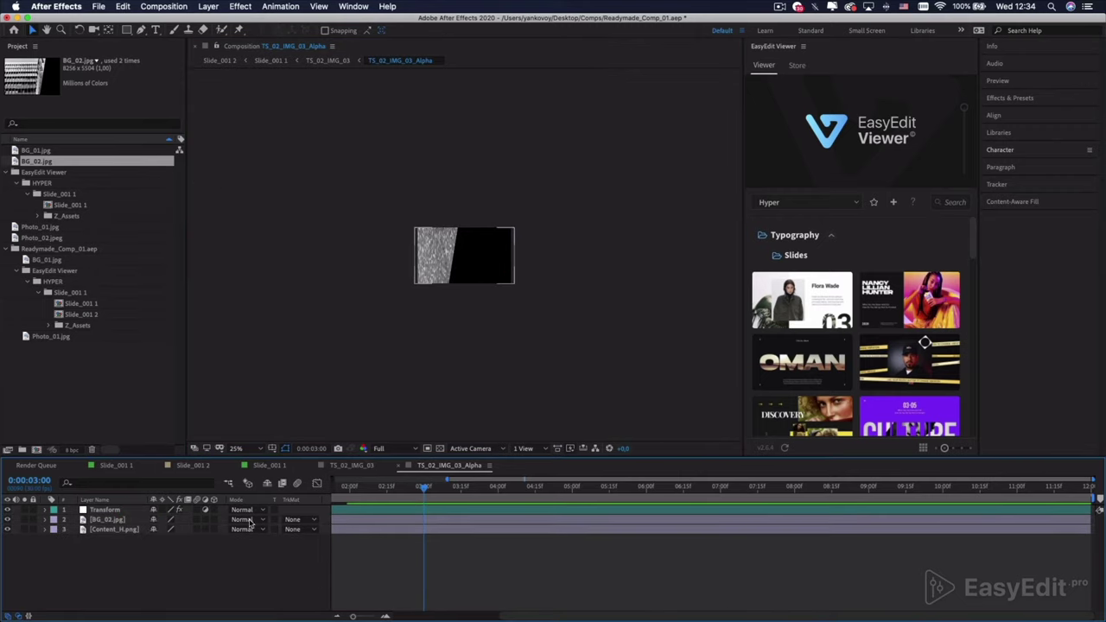
pyautogui.click(399, 465)
pyautogui.click(313, 468)
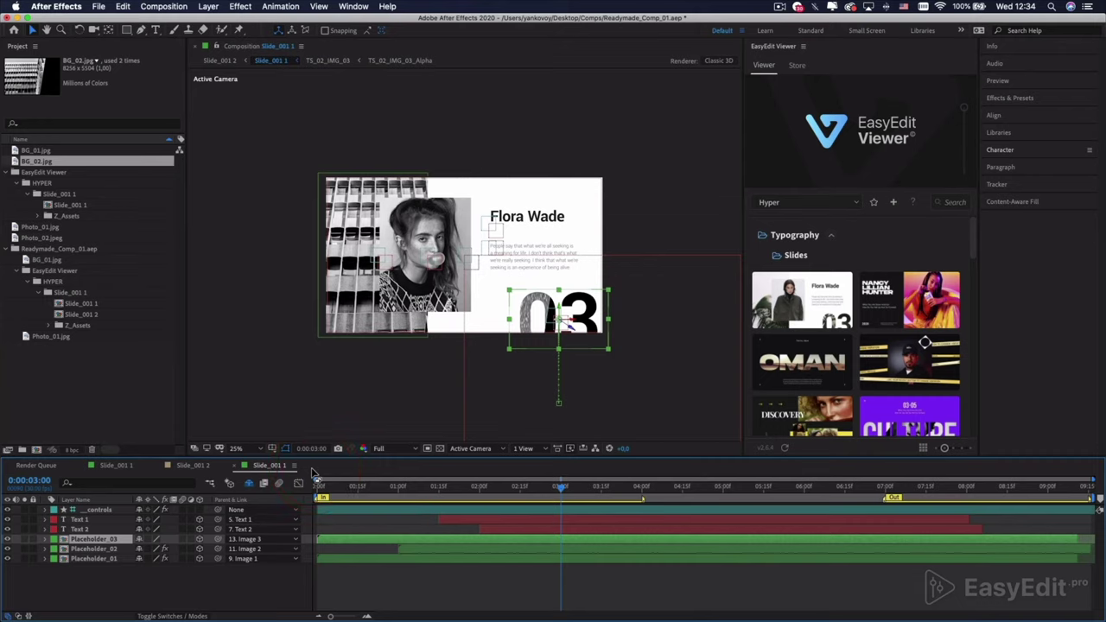
# Step: View Slide_001 2, then switch back to Slide_001 1 to compare their images
pyautogui.click(235, 470)
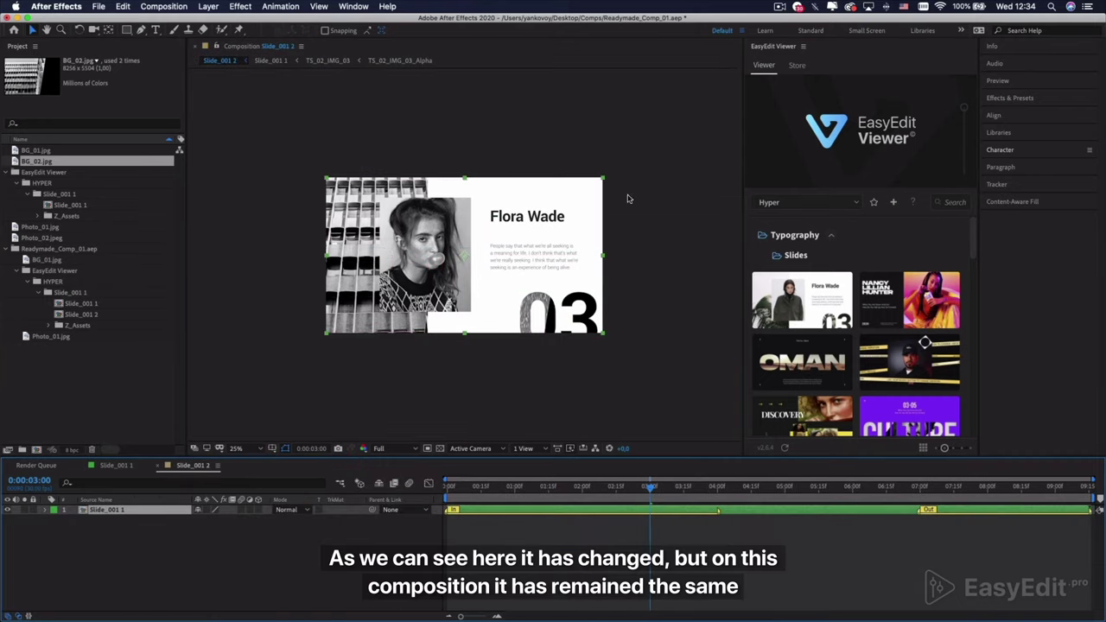
pyautogui.click(400, 378)
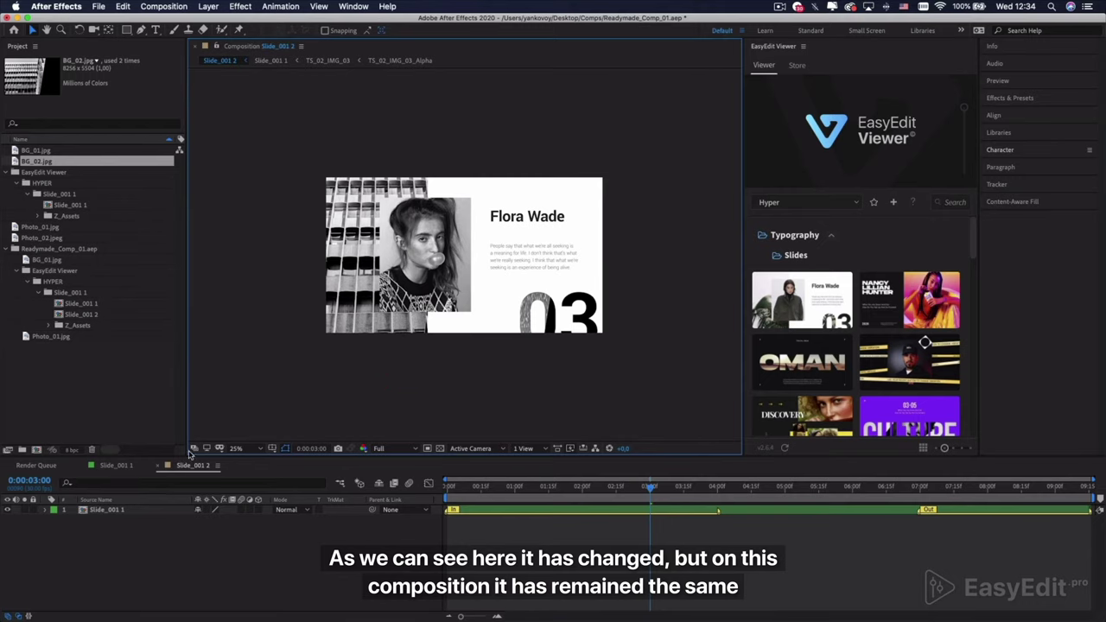
pyautogui.click(127, 469)
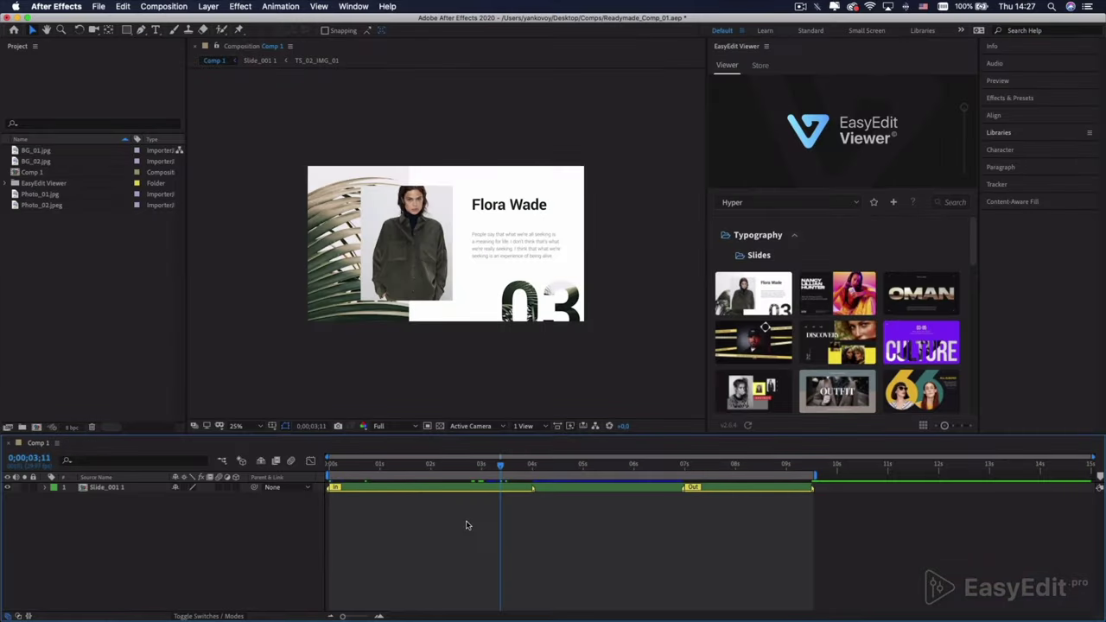
# Step: Reveal the Slide_001 1 layer's source comp in the Project panel
pyautogui.click(148, 491)
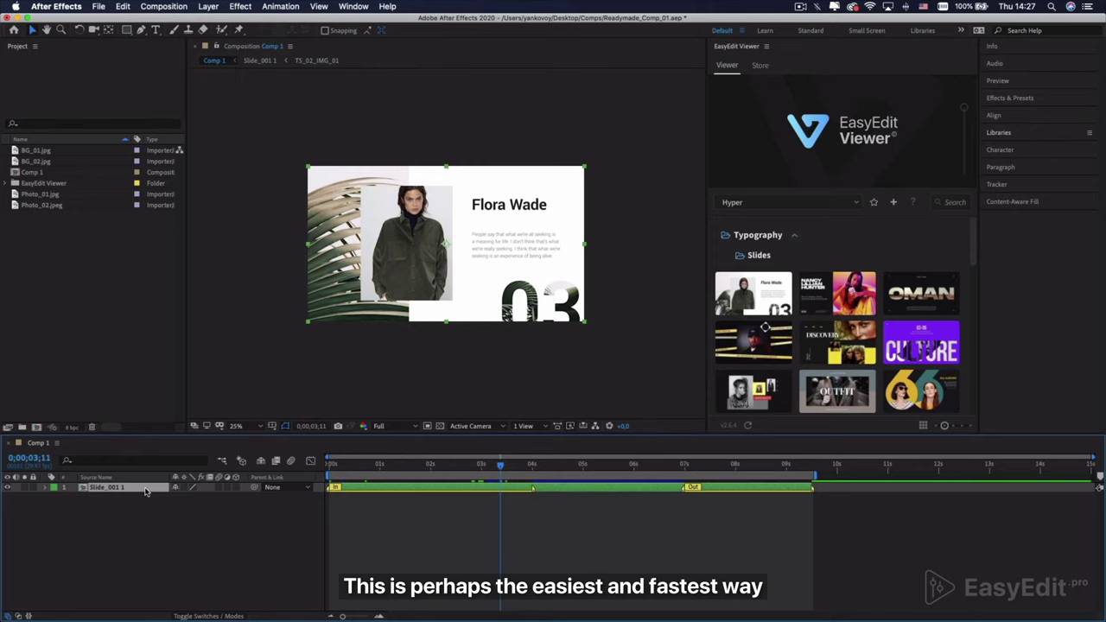
pyautogui.rightClick(146, 491)
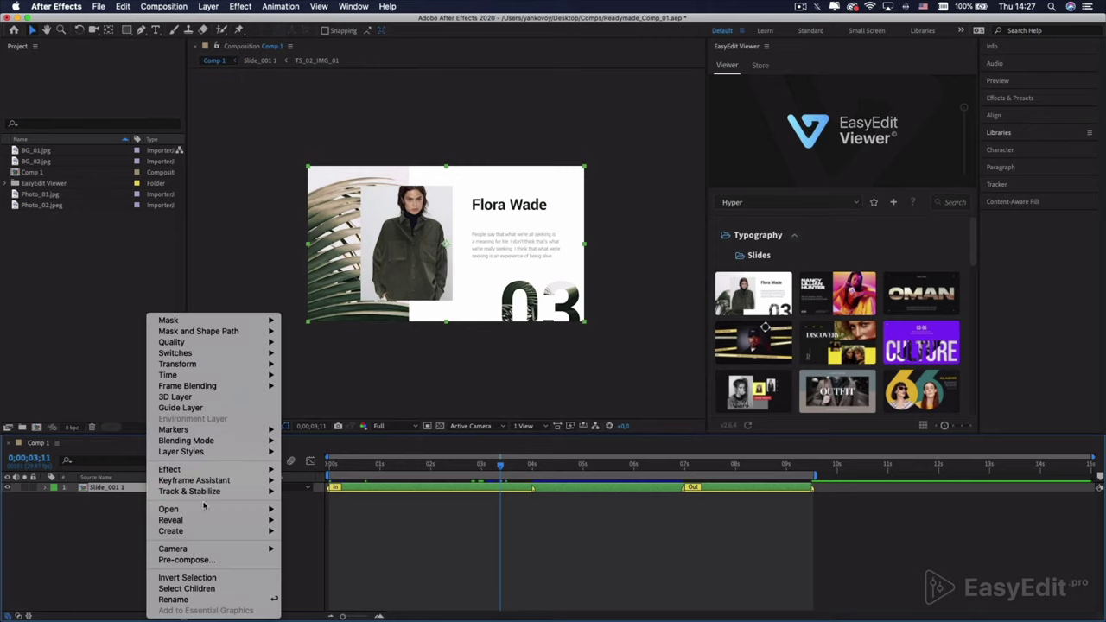
pyautogui.moveTo(226, 522)
pyautogui.click(292, 531)
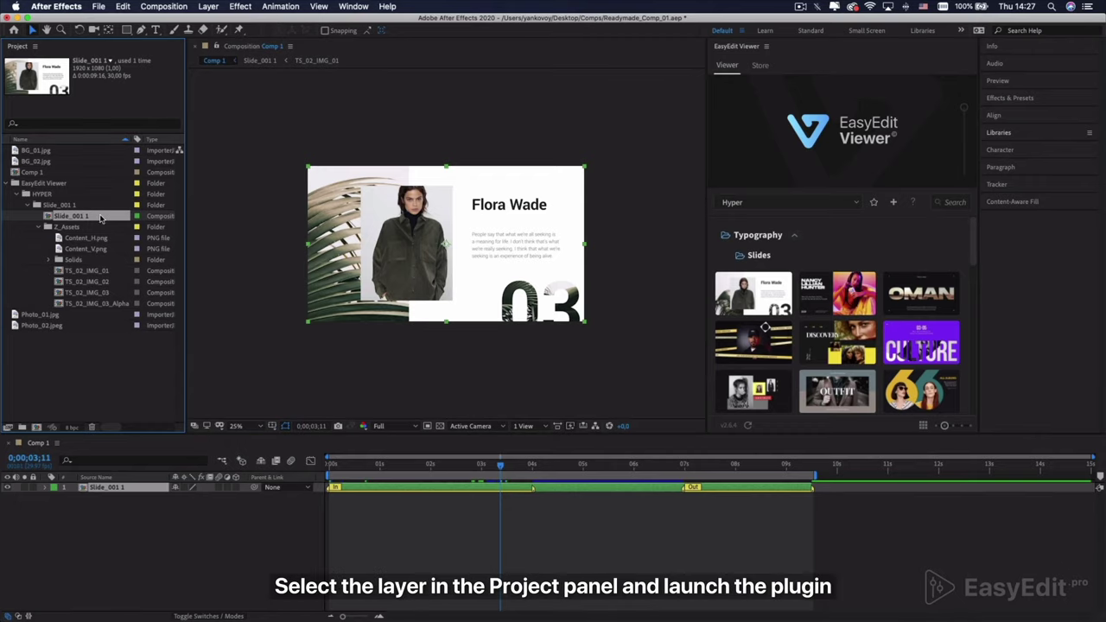
# Step: Search 'true com' and launch the True Comp Duplicator script
pyautogui.click(386, 7)
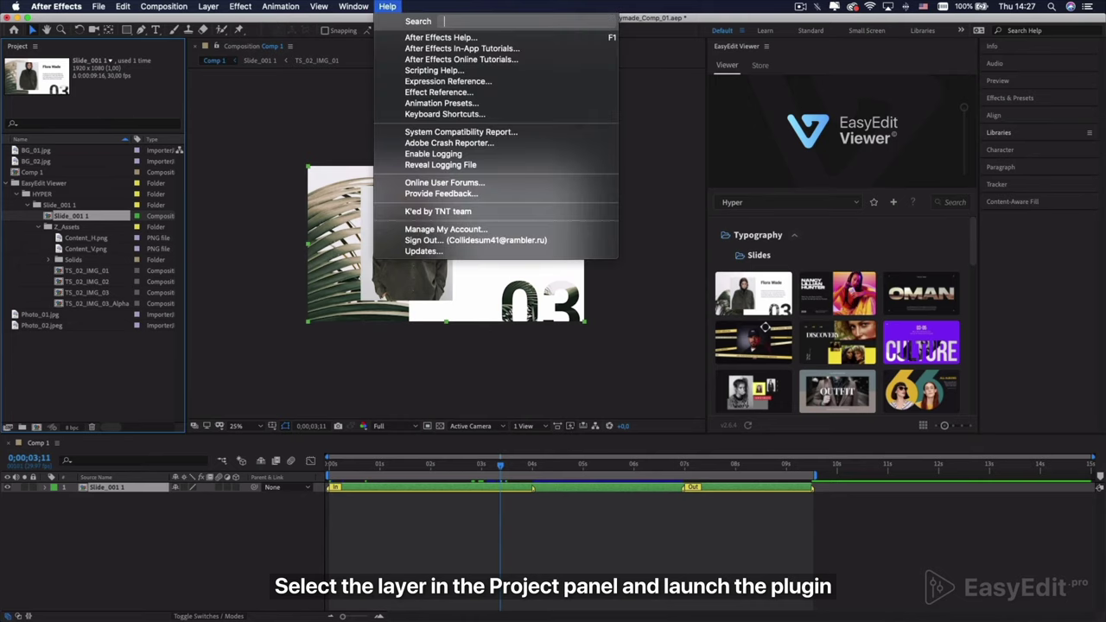
pyautogui.write('tr')
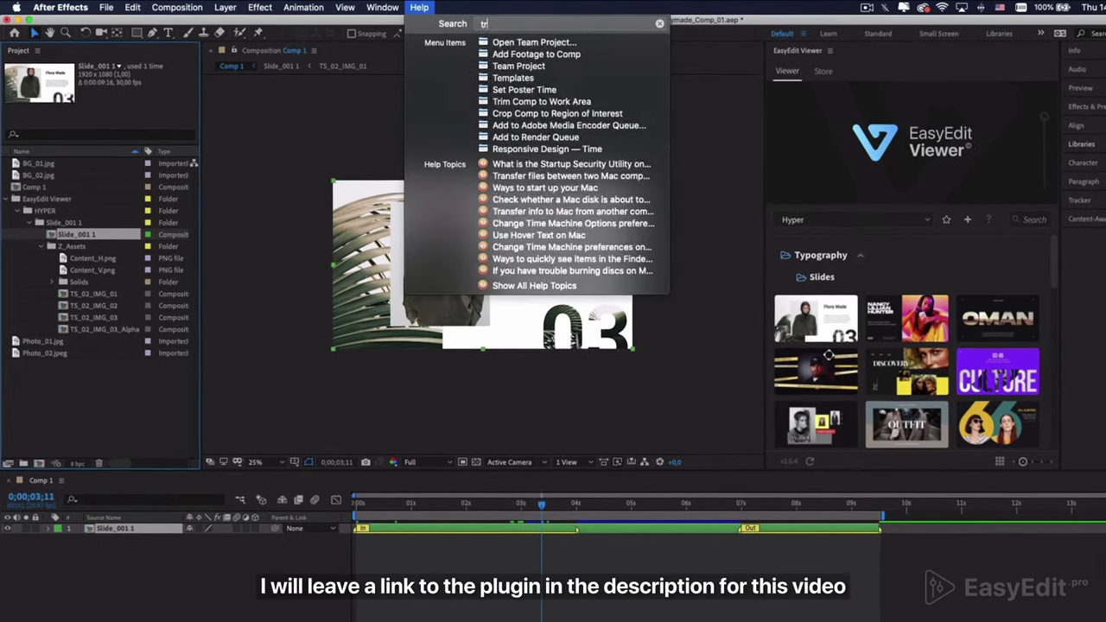
pyautogui.write('ue')
pyautogui.write(' com')
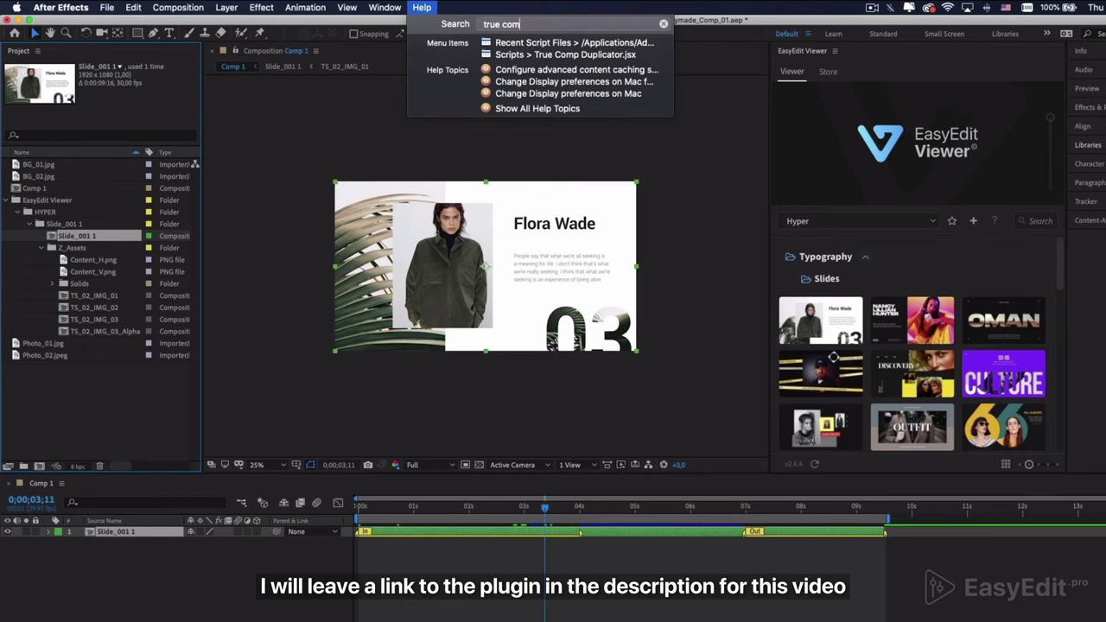
pyautogui.moveTo(518, 55)
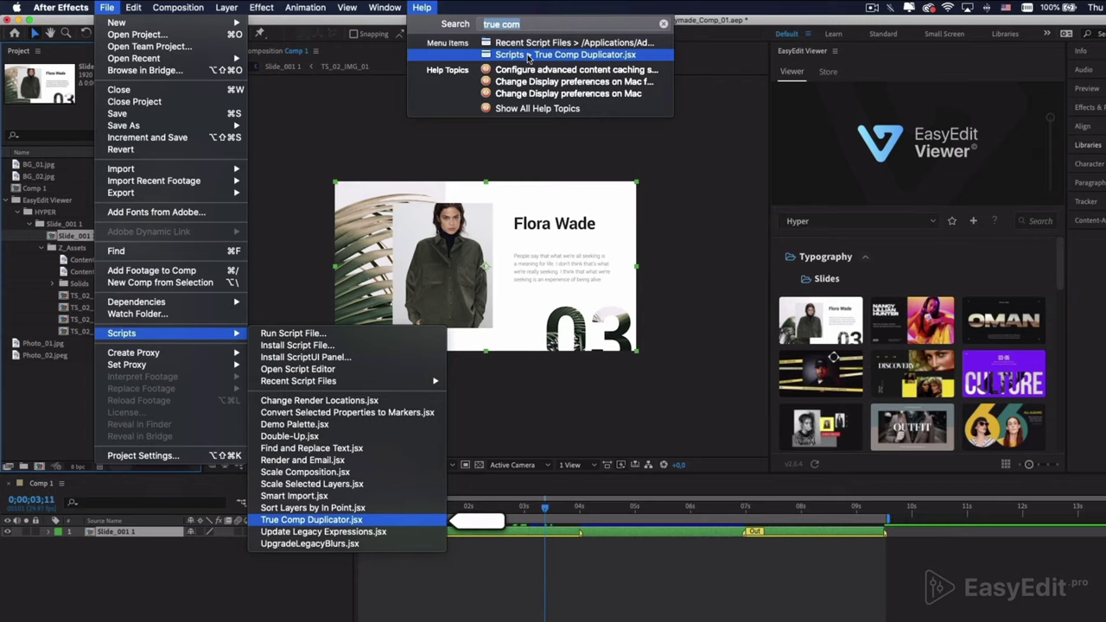
pyautogui.click(527, 55)
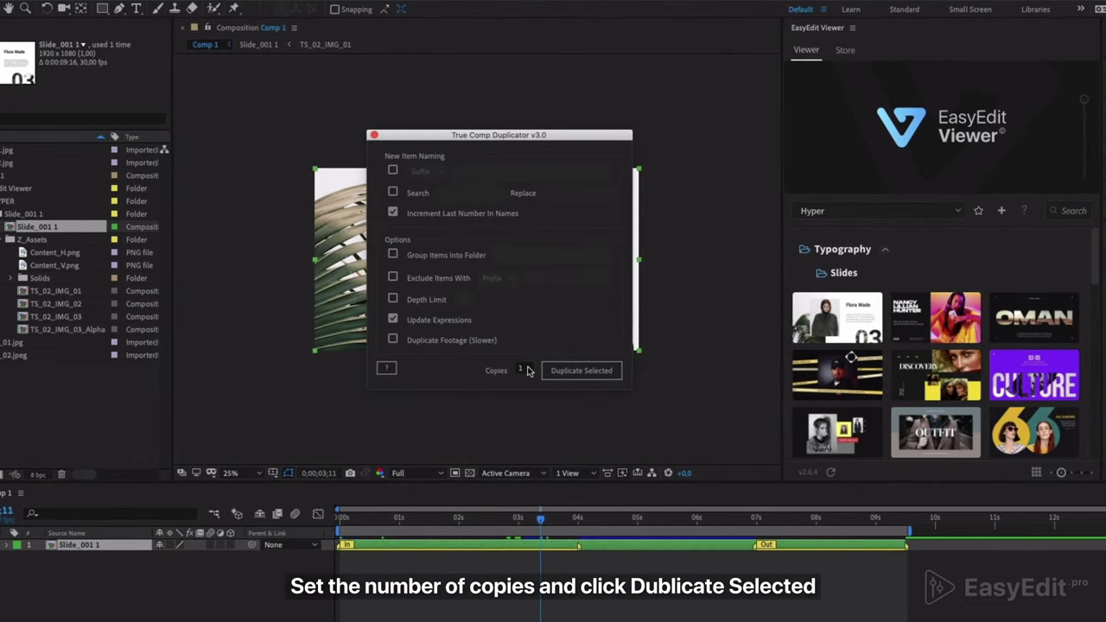
# Step: Duplicate Slide_001 1 once with True Comp Duplicator and select the new Slide_001 2
pyautogui.click(563, 375)
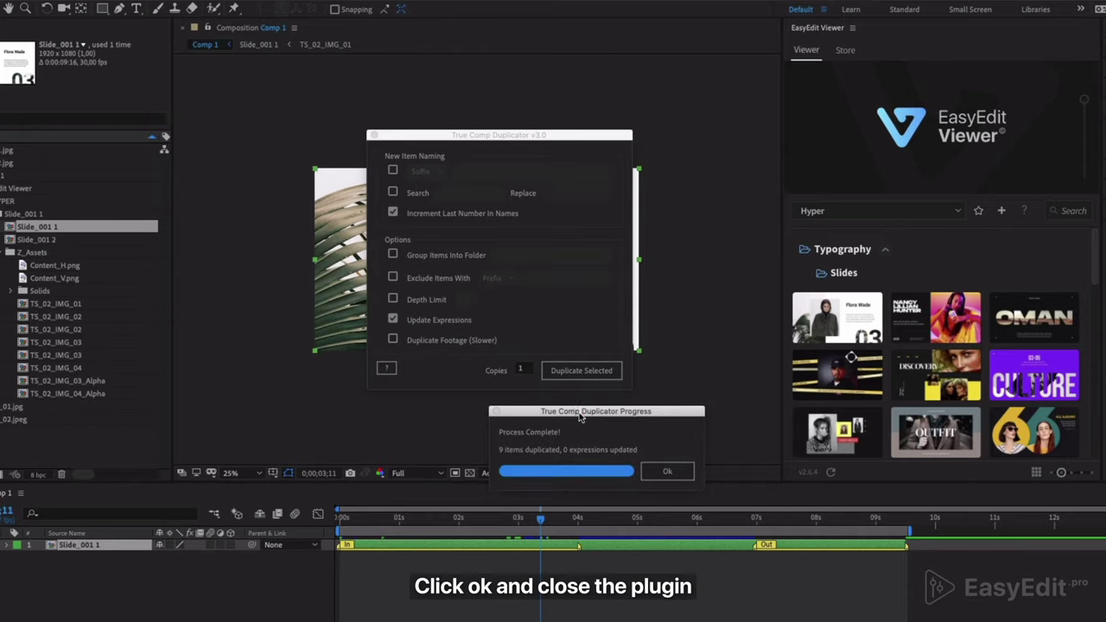
pyautogui.click(667, 471)
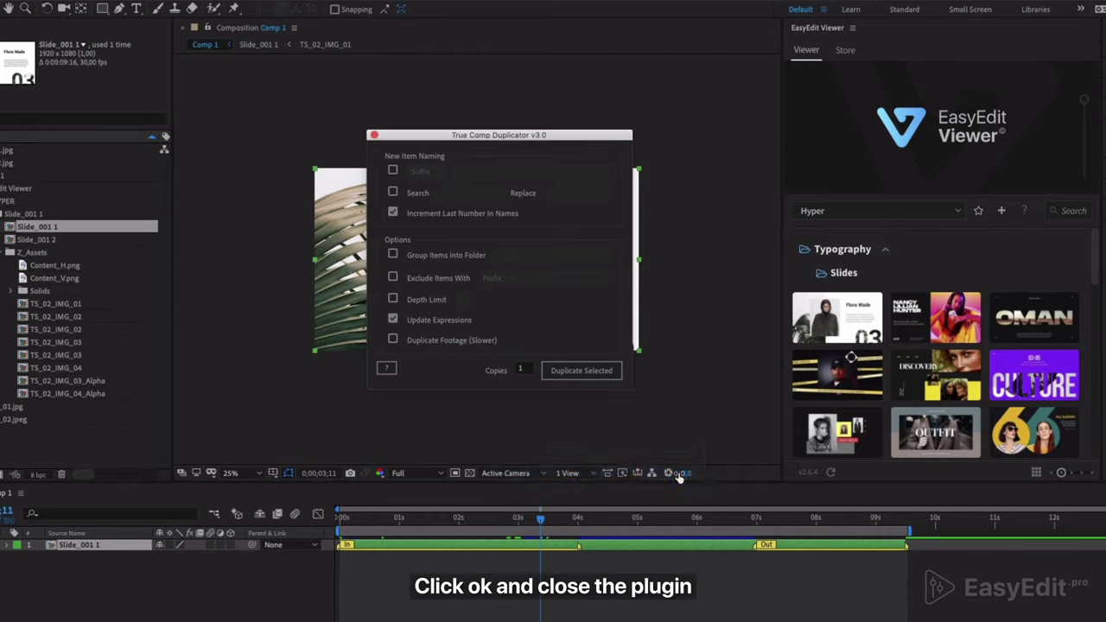
pyautogui.click(374, 135)
pyautogui.click(77, 242)
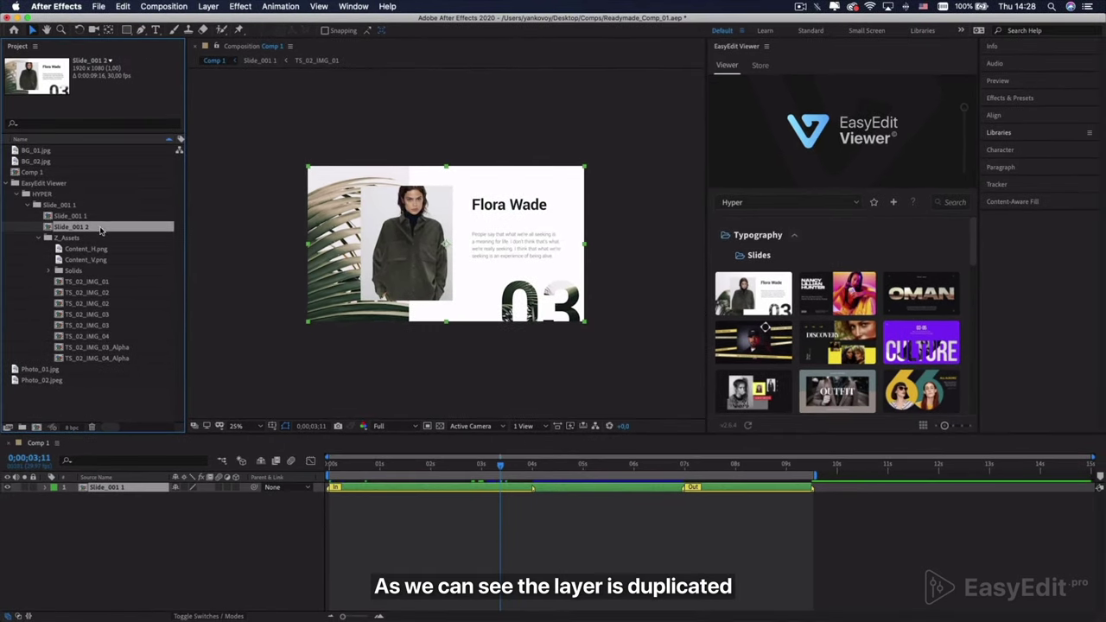
# Step: Add Slide_001 2 to Comp 1 and place BG_02.jpg, shrunk to fit, in its image comp
pyautogui.moveTo(100, 231); pyautogui.dragTo(143, 503)
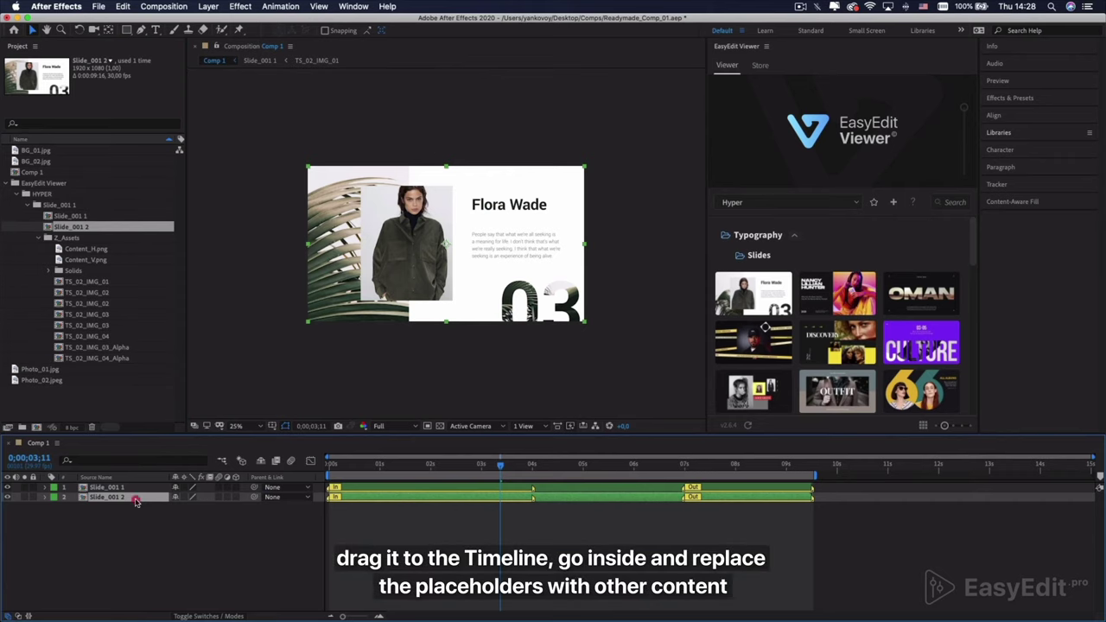
pyautogui.doubleClick(136, 502)
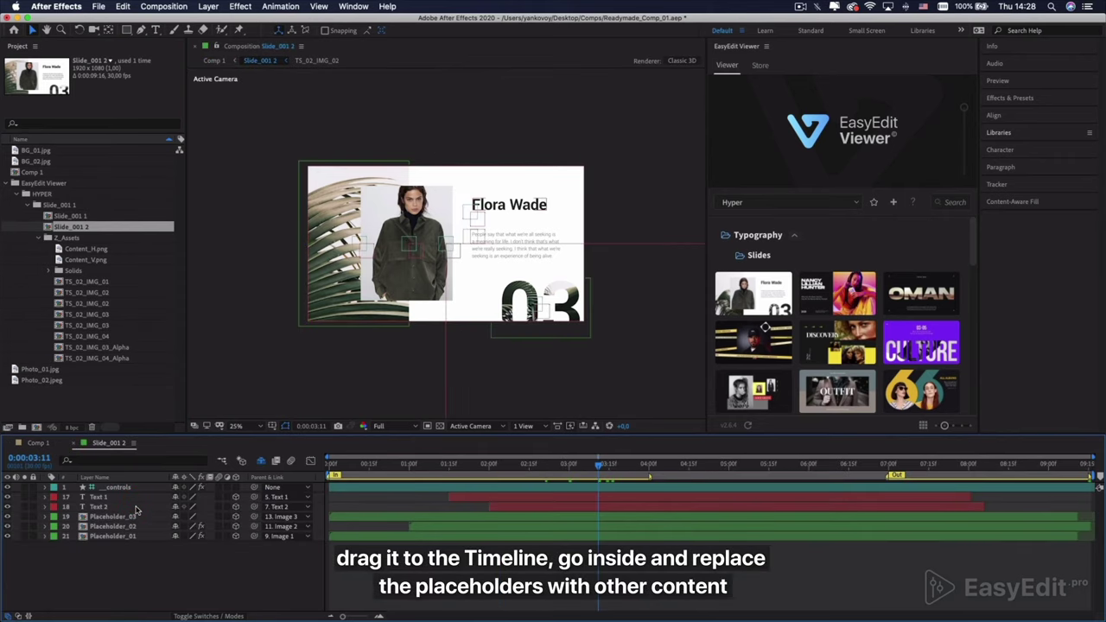
pyautogui.click(149, 538)
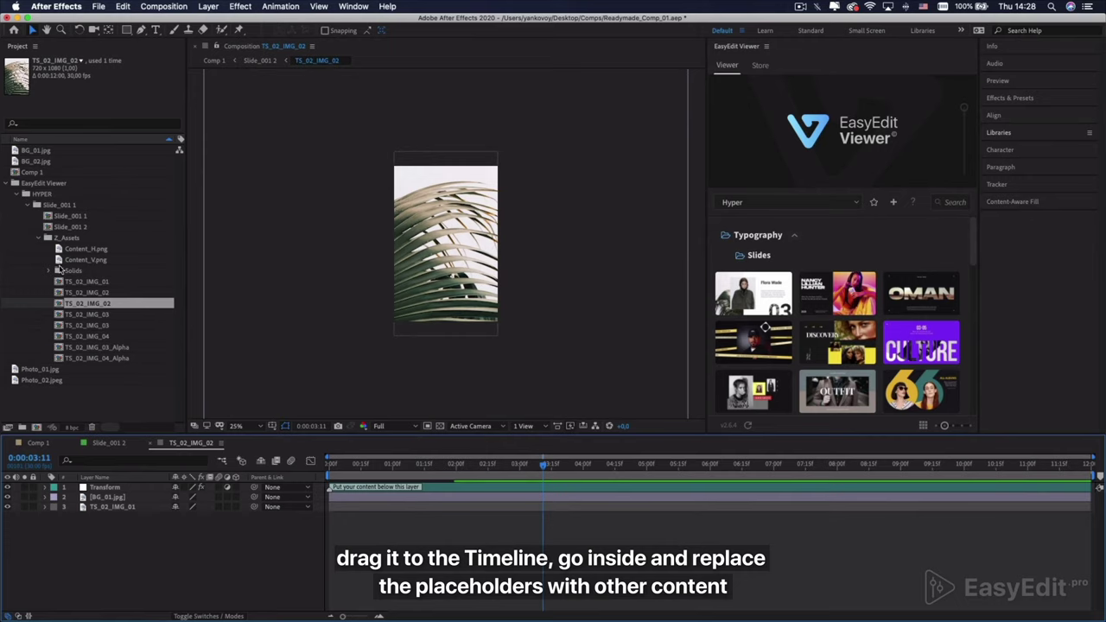
pyautogui.moveTo(51, 168); pyautogui.dragTo(132, 497)
pyautogui.scroll(-4, 505, 279)
pyautogui.moveTo(593, 246); pyautogui.dragTo(486, 242)
pyautogui.scroll(1, 484, 243)
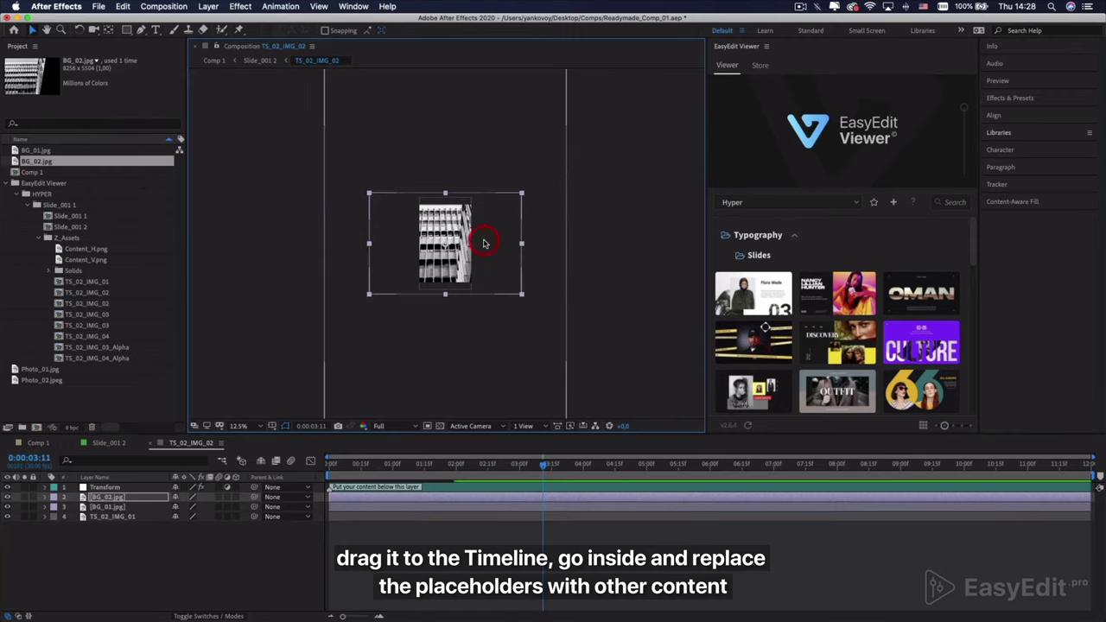
pyautogui.scroll(1, 484, 242)
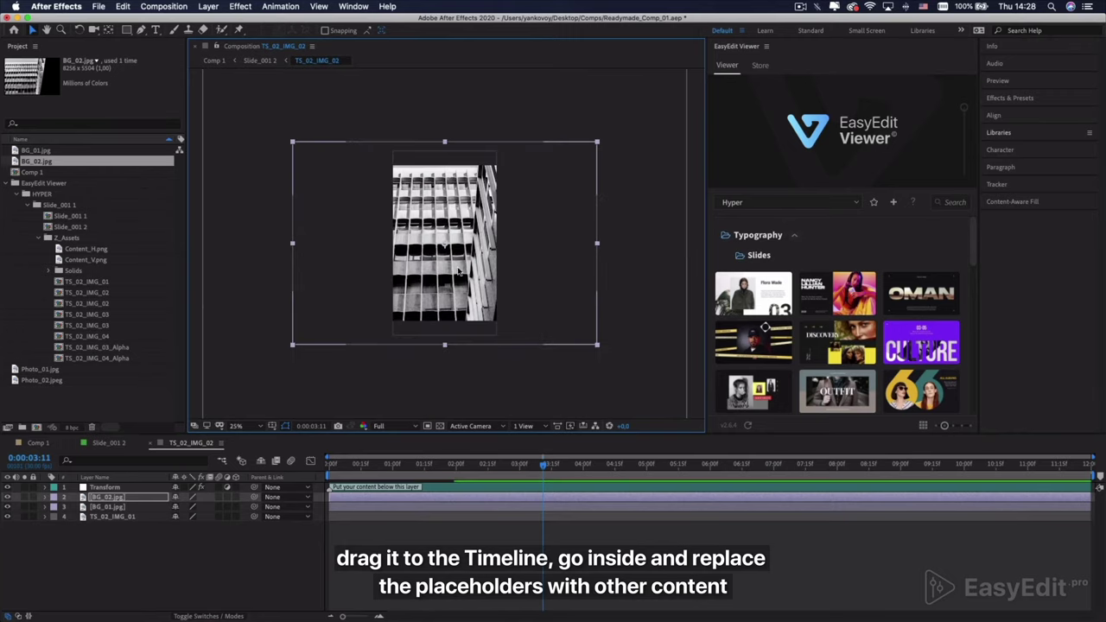
pyautogui.click(150, 446)
pyautogui.doubleClick(144, 526)
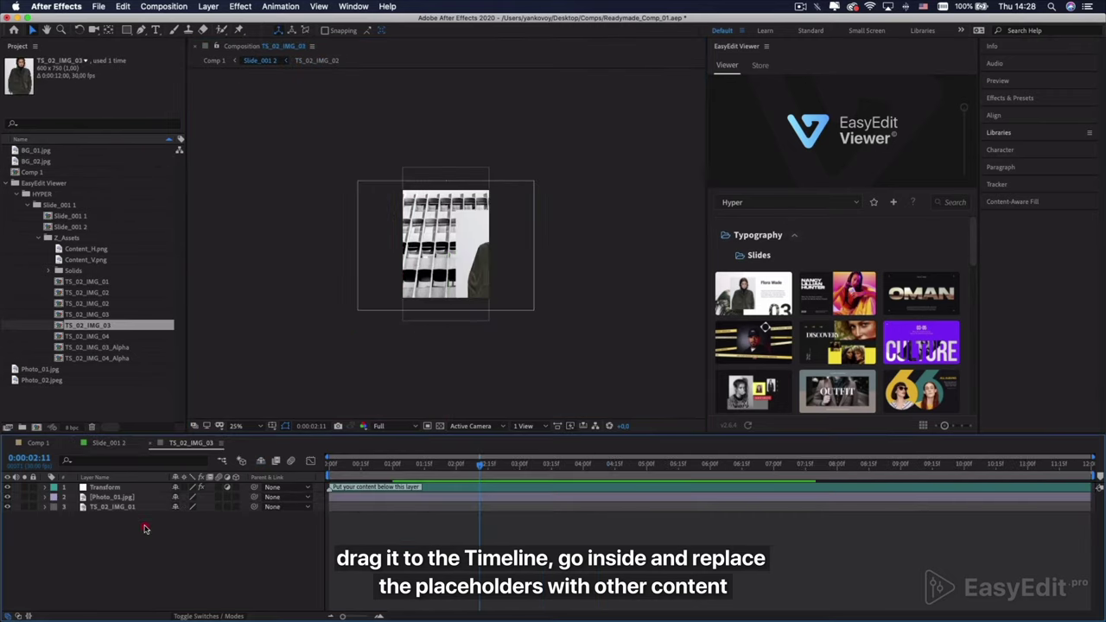
# Step: Add Photo_02.jpeg to TS_02_IMG_03, scaled down to fit the comp
pyautogui.moveTo(69, 383); pyautogui.dragTo(102, 494)
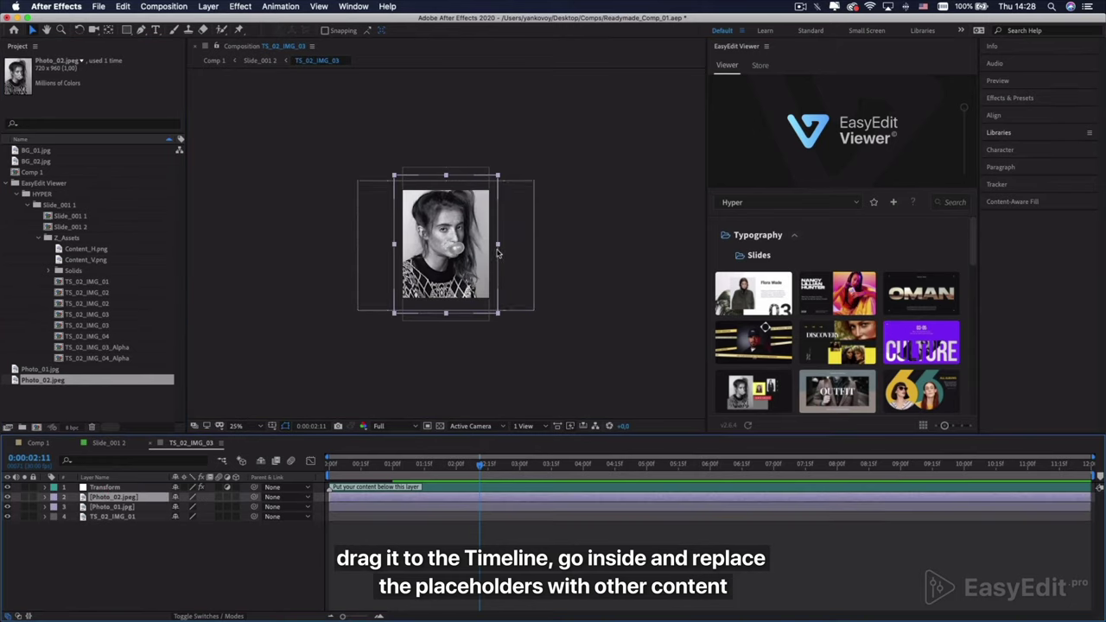
pyautogui.press('super+alt+shift+h')
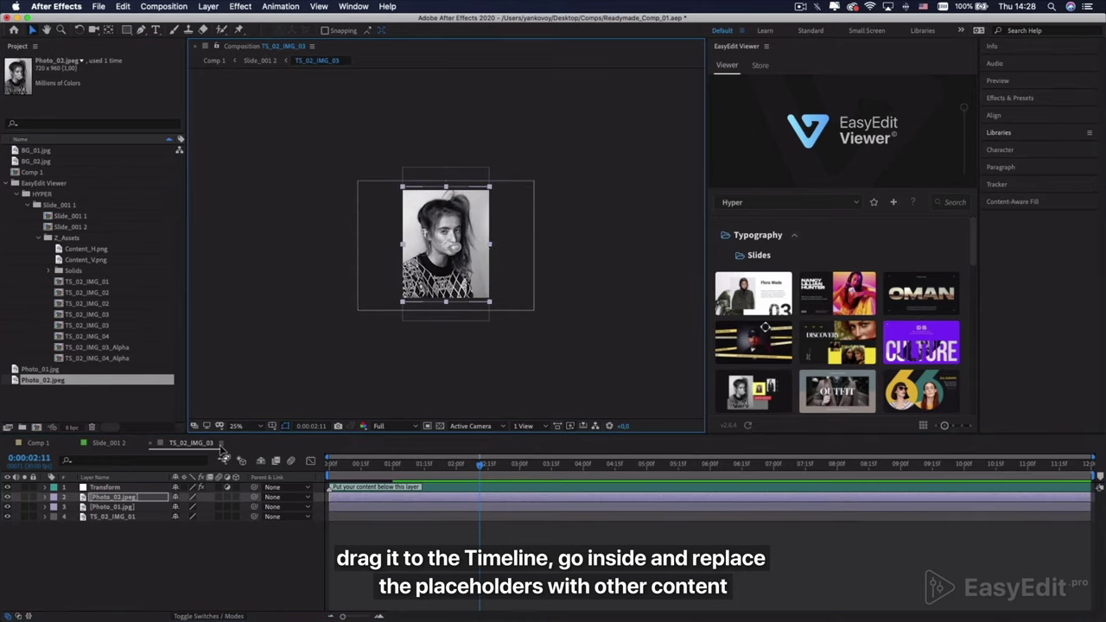
pyautogui.click(152, 444)
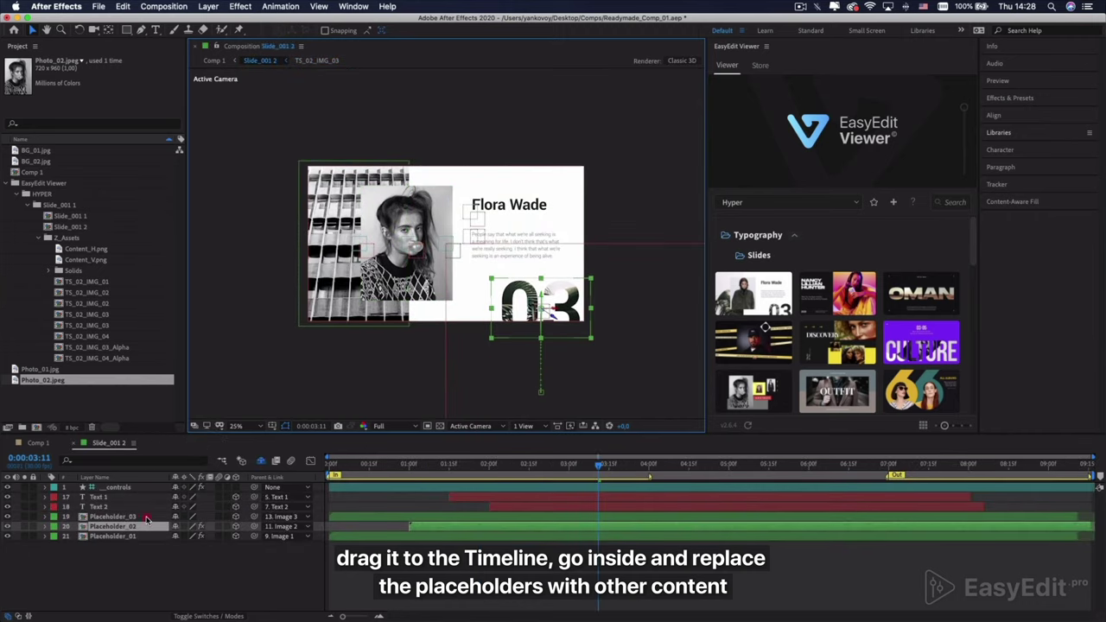
# Step: Place BG_02.jpg in TS_02_IMG_04_Alpha, shrunk proportionally to fit the numeral
pyautogui.doubleClick(145, 507)
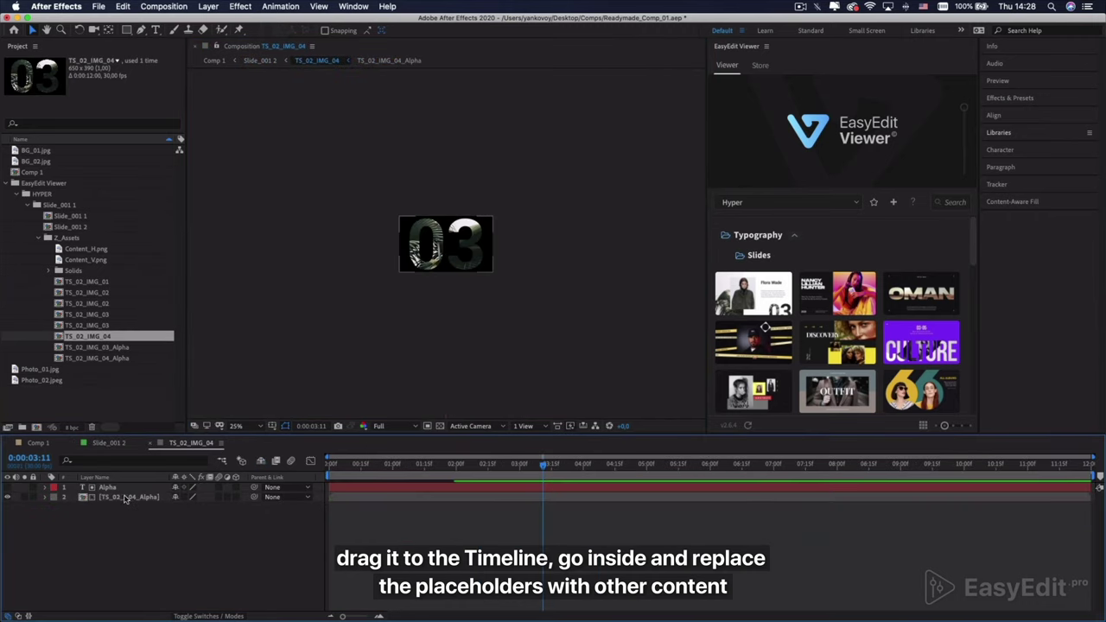
pyautogui.doubleClick(138, 497)
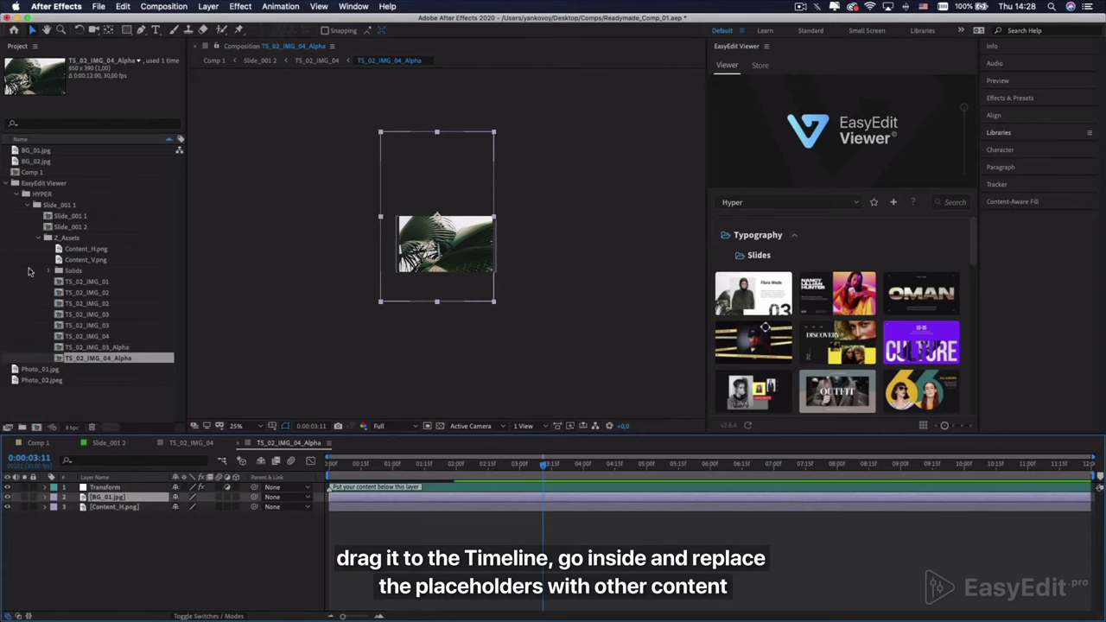
pyautogui.moveTo(45, 162); pyautogui.dragTo(143, 499)
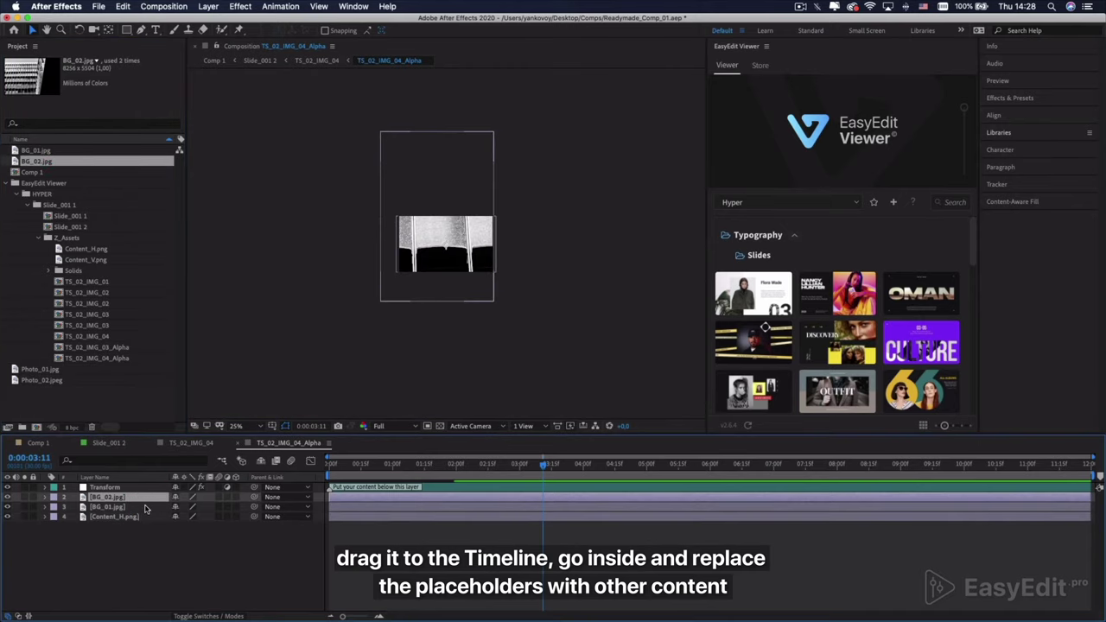
pyautogui.click(145, 508)
pyautogui.press(',')
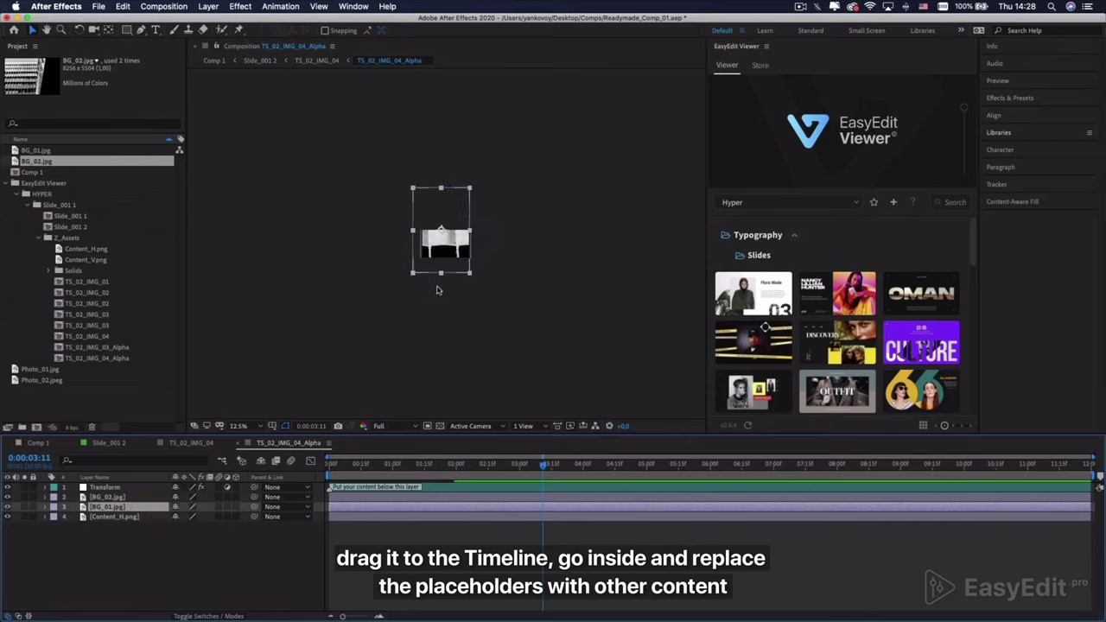
pyautogui.click(133, 498)
pyautogui.press(',')
pyautogui.moveTo(594, 246); pyautogui.dragTo(411, 260)
pyautogui.press('.')
pyautogui.press('.')
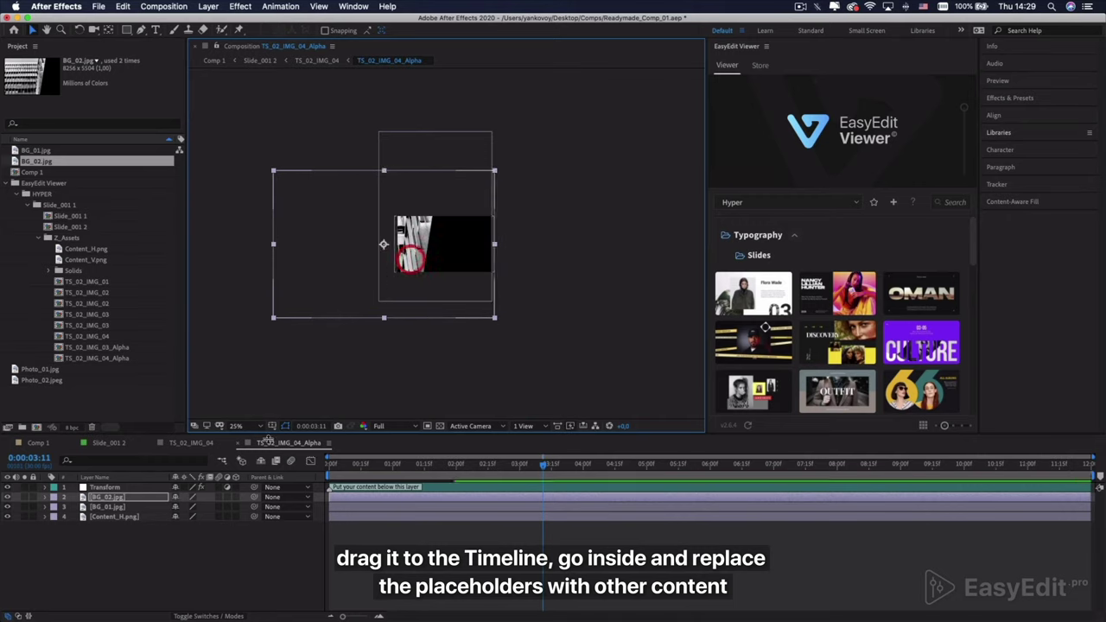
pyautogui.click(238, 443)
pyautogui.click(150, 444)
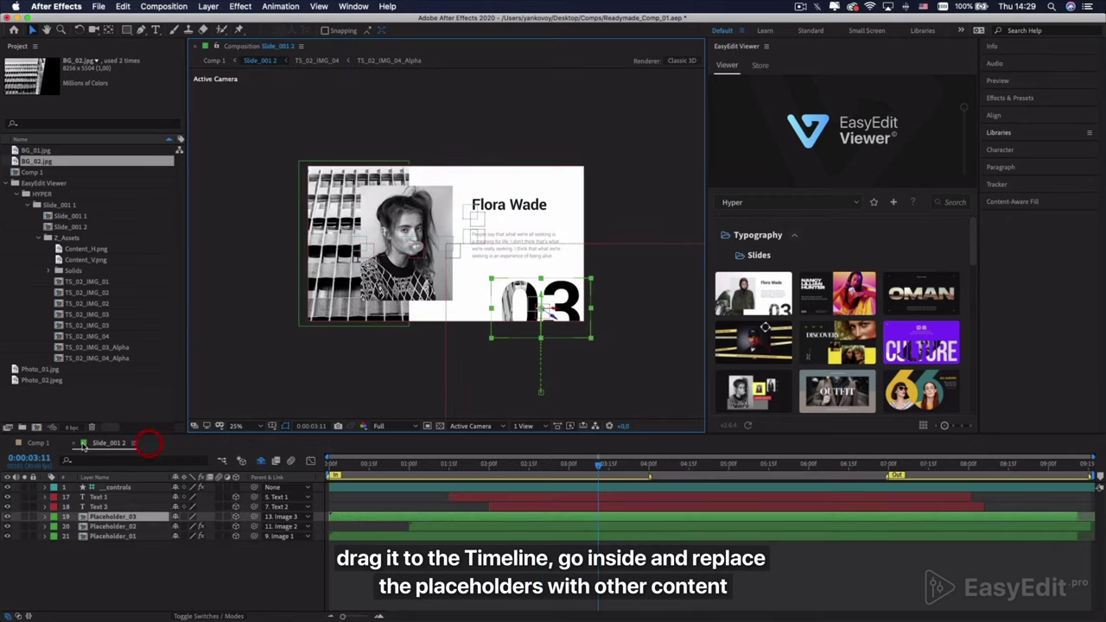
# Step: Back in Comp 1, move the Slide_001 2 layer above Slide_001 1 and compare their images
pyautogui.click(76, 444)
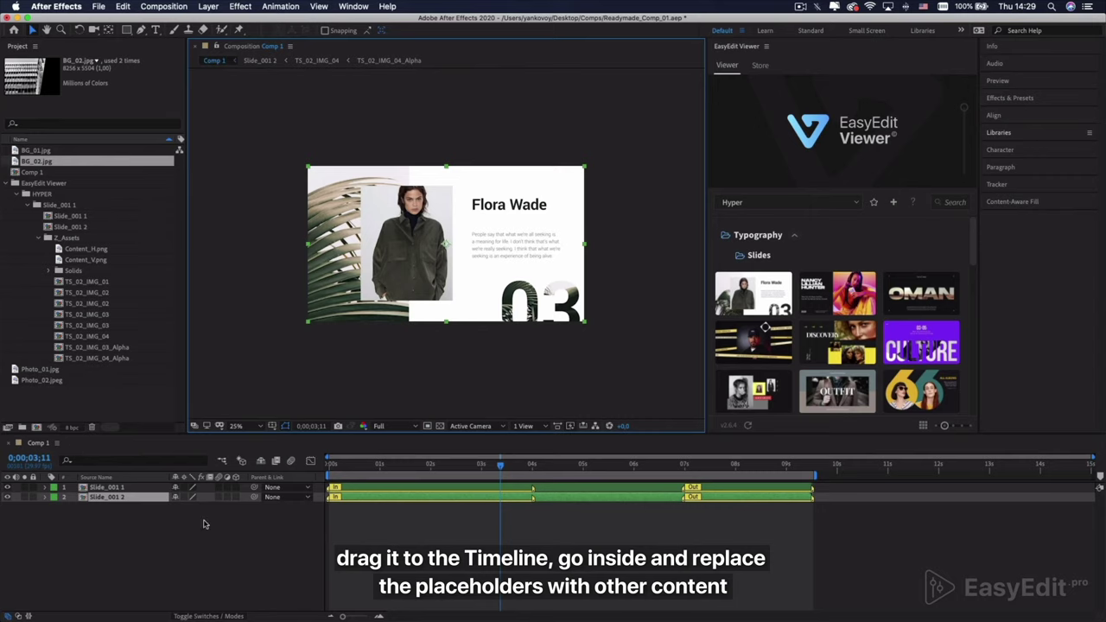
pyautogui.click(138, 488)
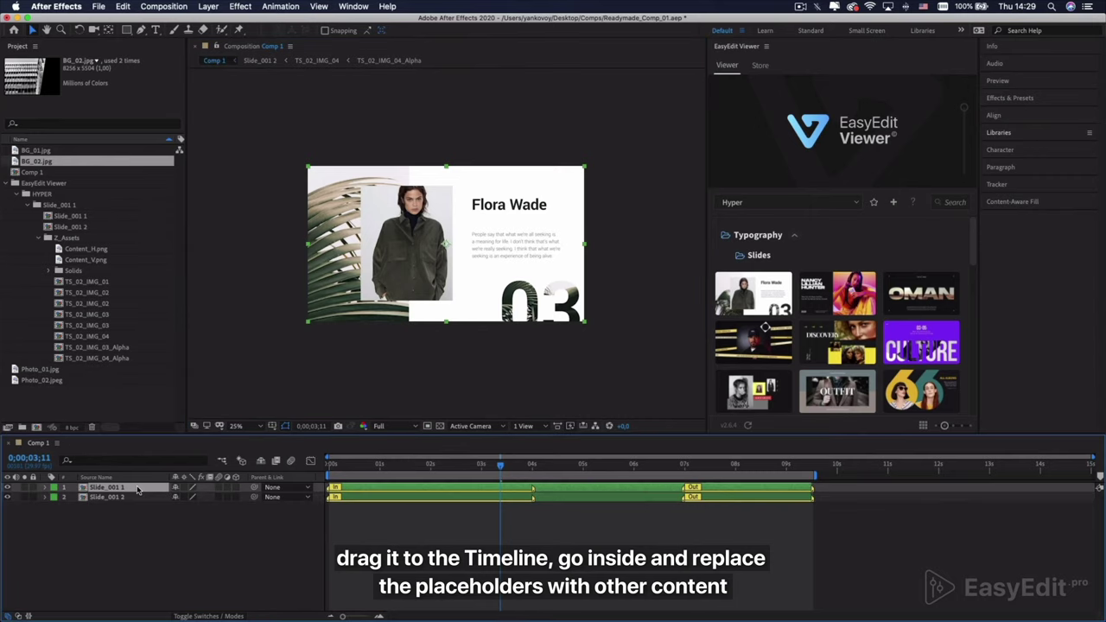
pyautogui.click(7, 488)
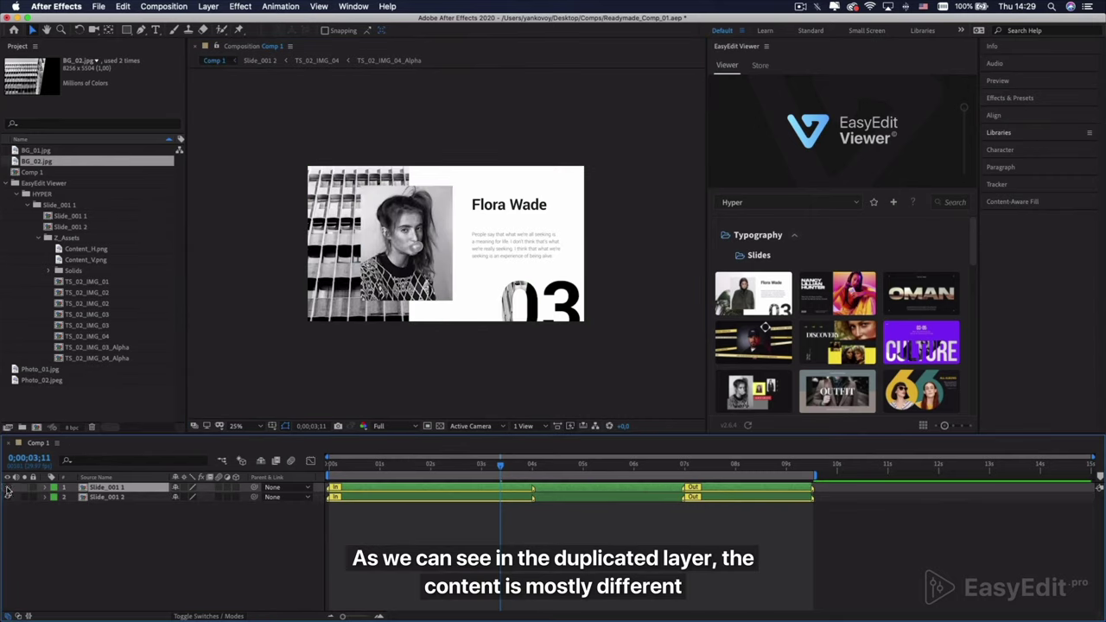
pyautogui.click(143, 497)
pyautogui.moveTo(143, 497); pyautogui.dragTo(141, 486)
pyautogui.click(8, 497)
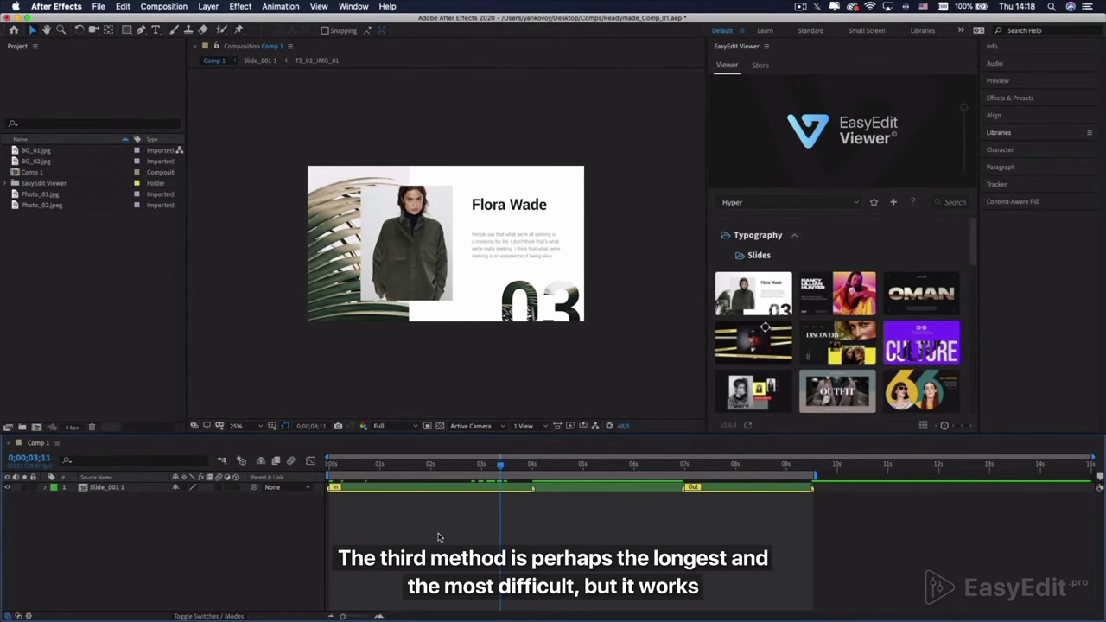
# Step: Create an empty 1920×1080 Comp 2, then return to Comp 1 with Slide_001 1 selected
pyautogui.click(37, 428)
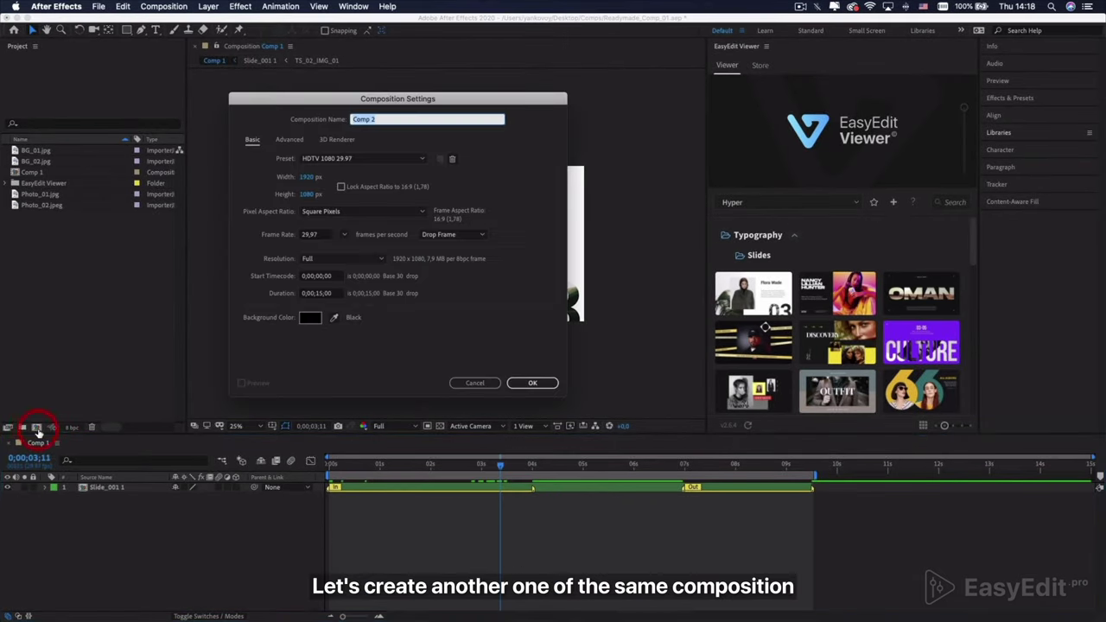
pyautogui.click(525, 383)
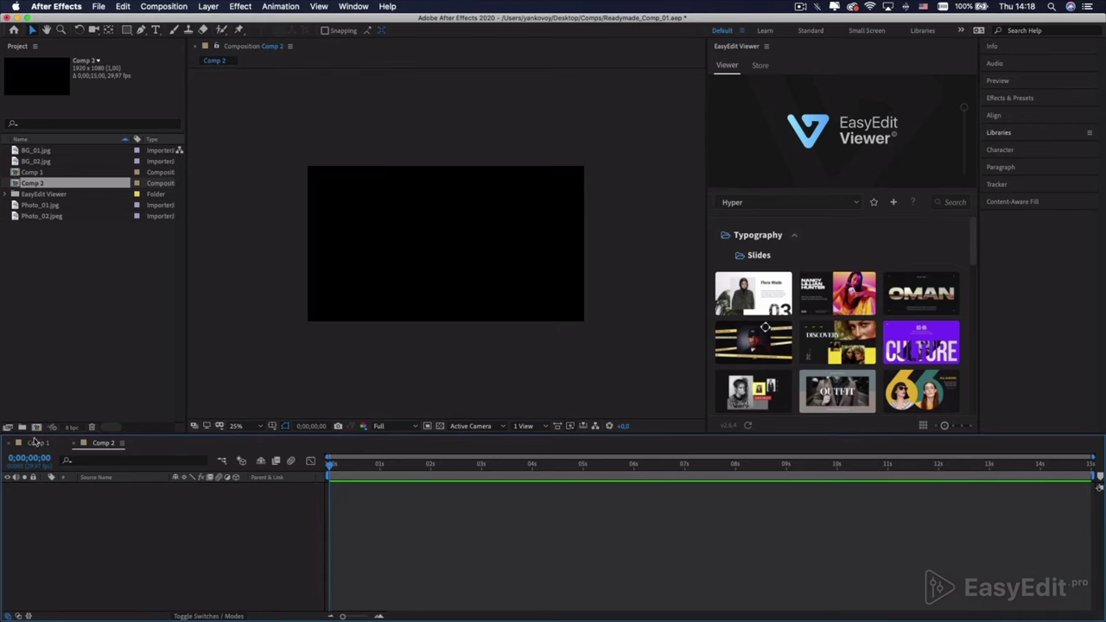
pyautogui.click(35, 442)
pyautogui.click(108, 487)
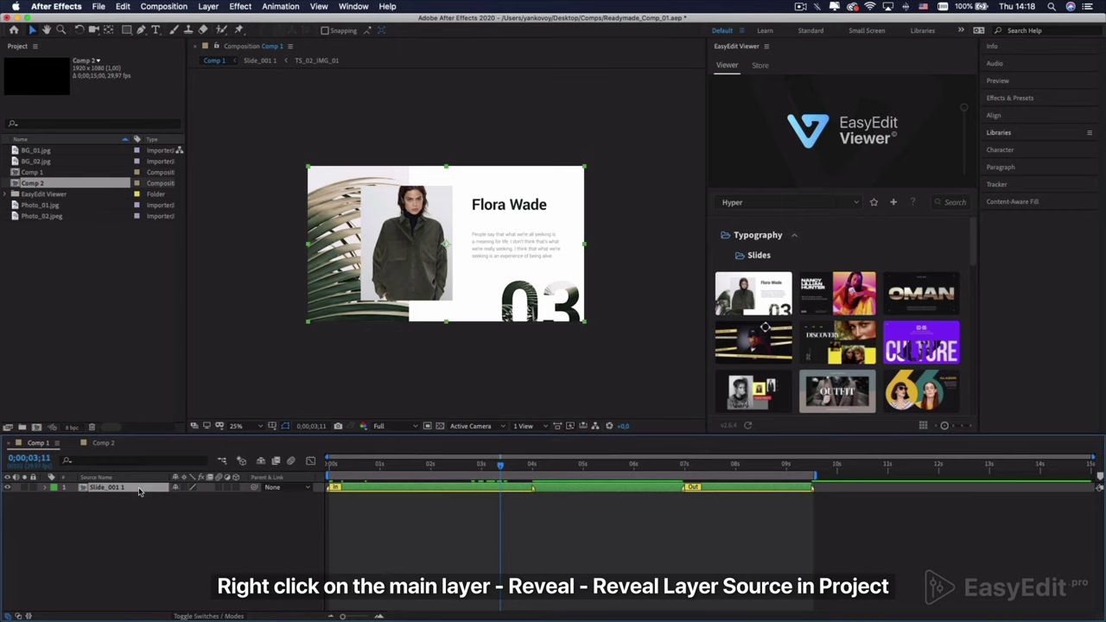
# Step: Reveal Slide_001 1's source in the Project panel and duplicate it as Slide_001 2
pyautogui.rightClick(138, 491)
pyautogui.moveTo(173, 520)
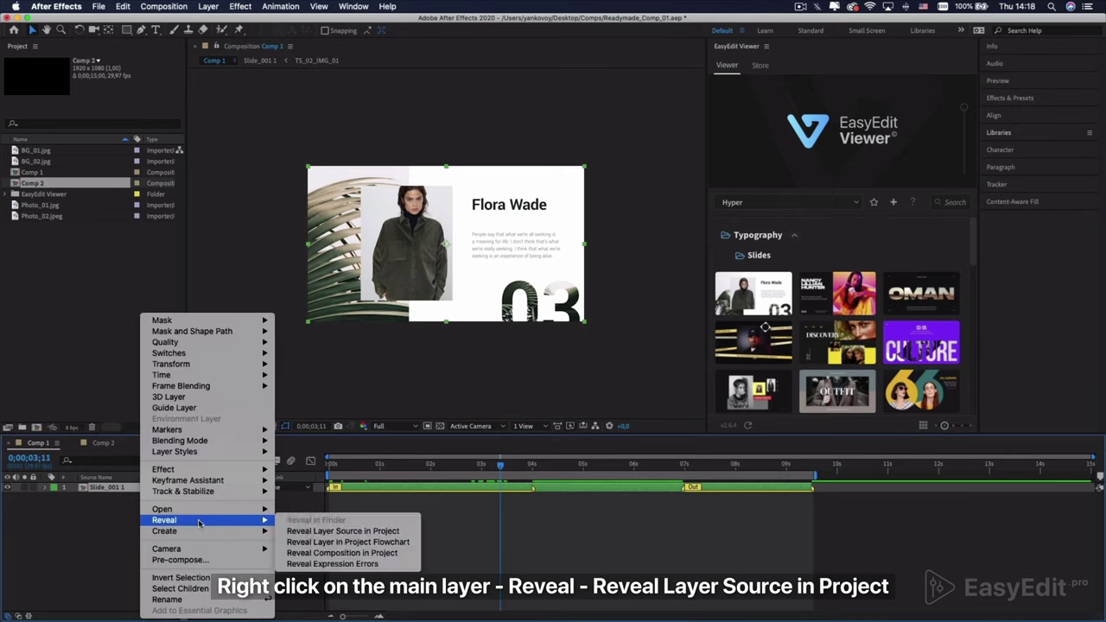
pyautogui.click(311, 532)
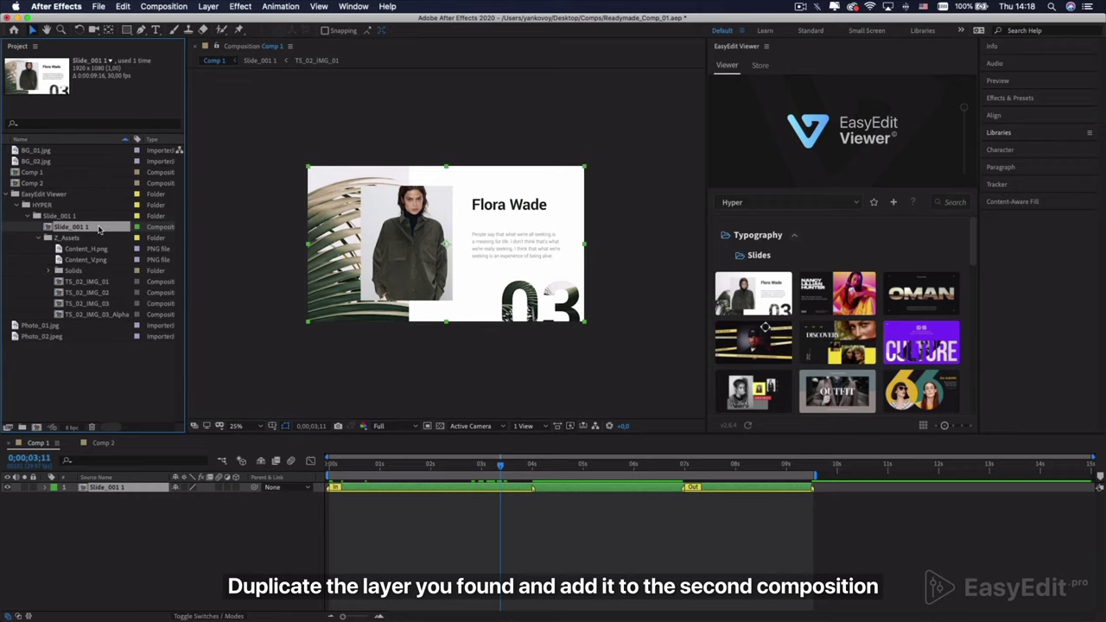
pyautogui.press('super+d')
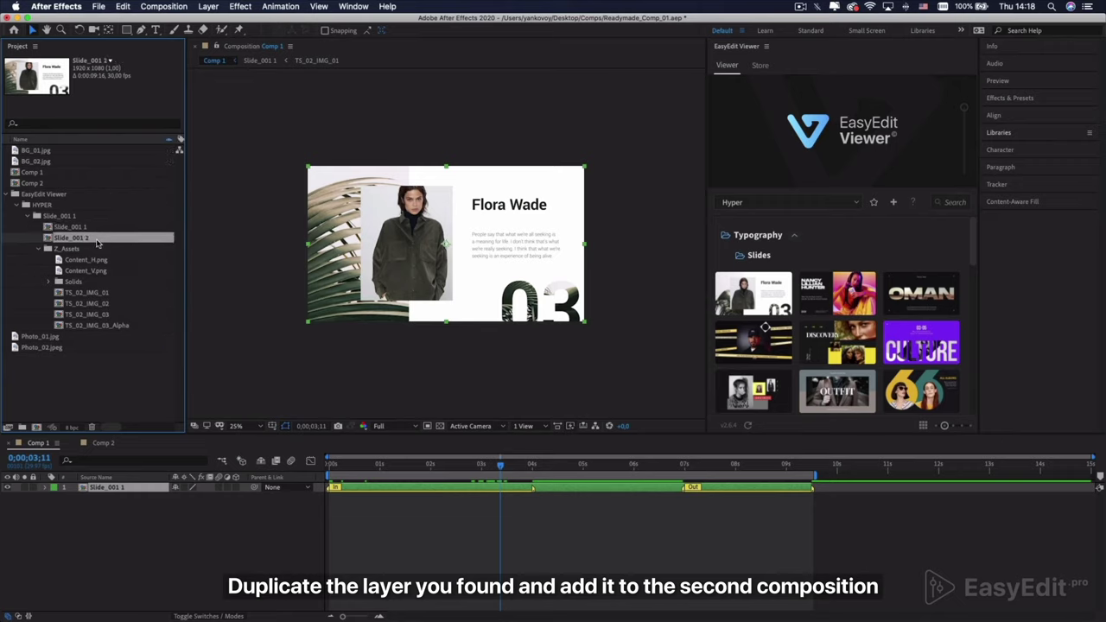
# Step: Add Slide_001 2 as a layer in Comp 2 and open its composition
pyautogui.click(102, 443)
pyautogui.moveTo(96, 238); pyautogui.dragTo(130, 507)
pyautogui.moveTo(602, 464); pyautogui.dragTo(467, 467)
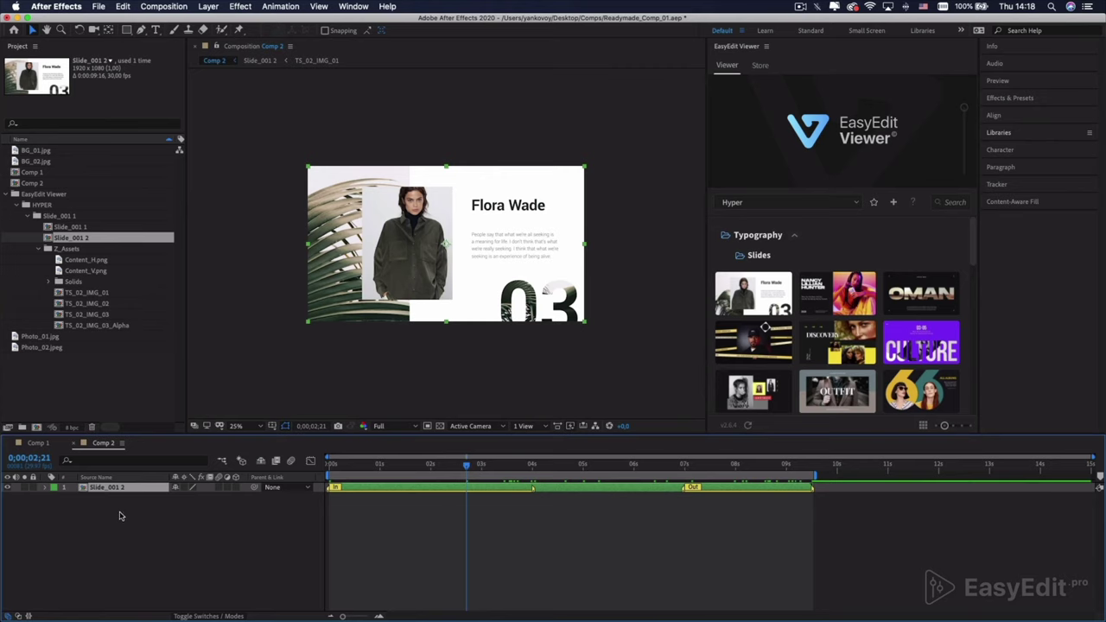
pyautogui.doubleClick(90, 489)
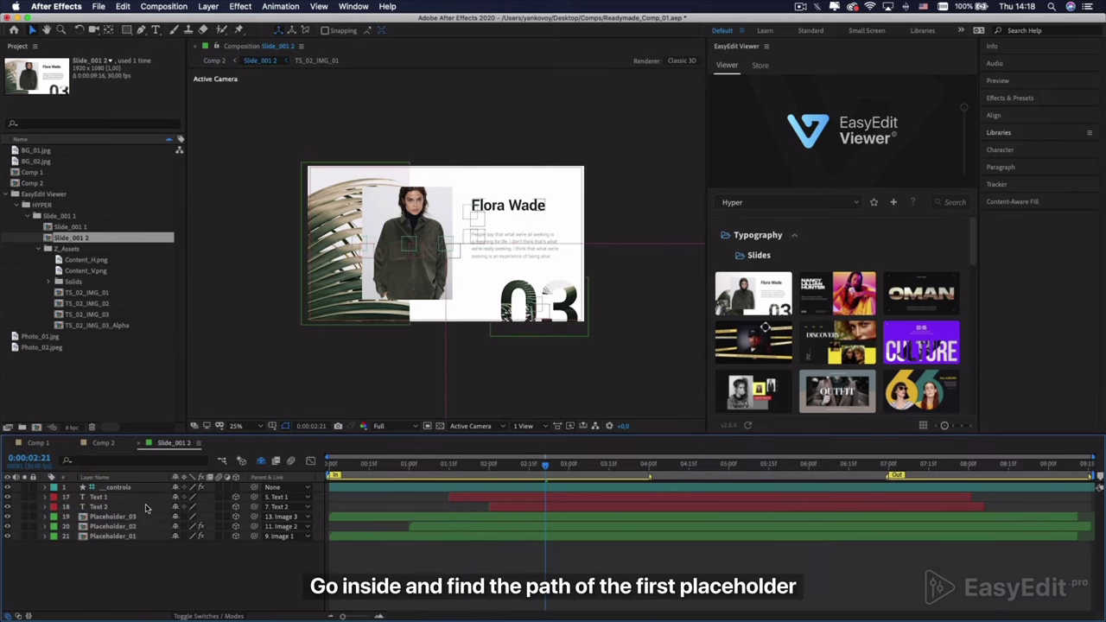
# Step: Duplicate the Placeholder_01 layer and rename the copy Placeholder_01.1
pyautogui.click(148, 537)
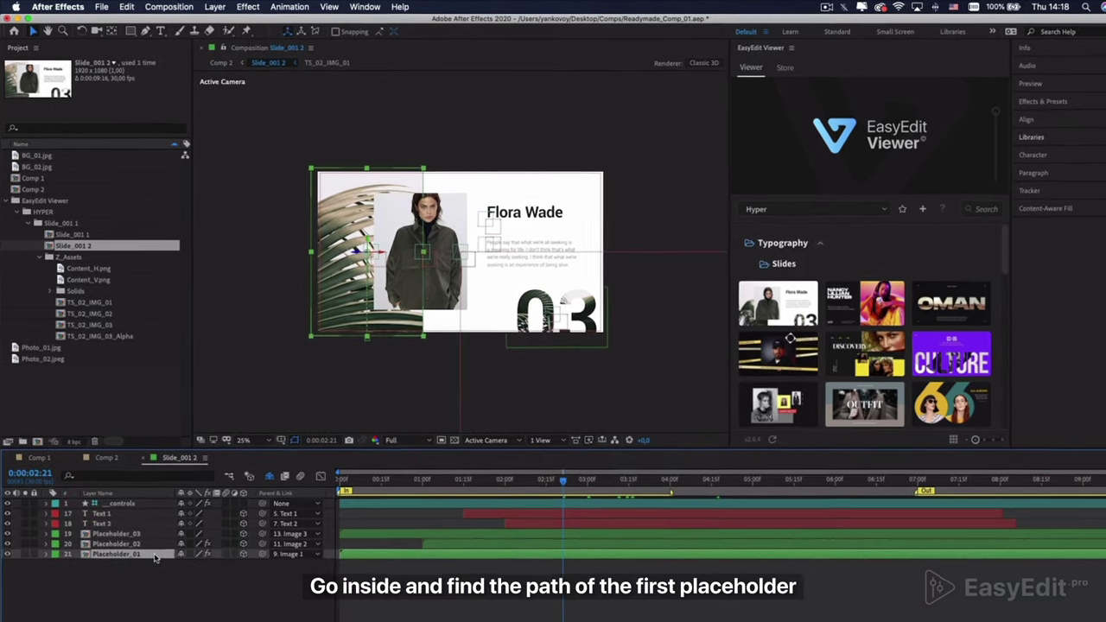
pyautogui.rightClick(155, 558)
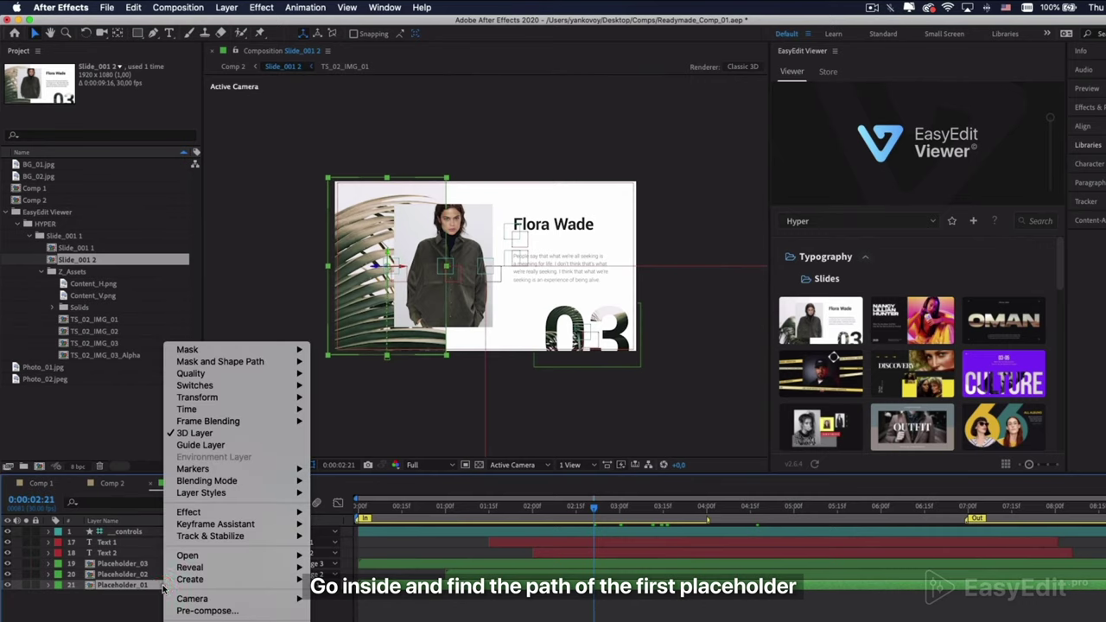
pyautogui.moveTo(199, 568)
pyautogui.click(373, 580)
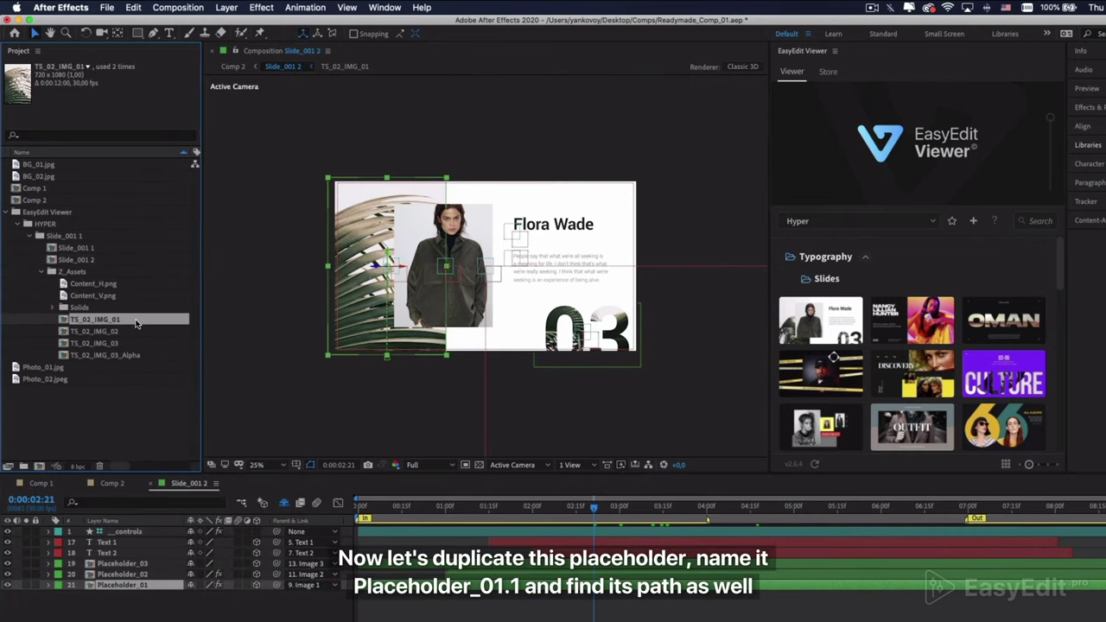
pyautogui.click(160, 587)
pyautogui.hotkey('ctrl', 'd')
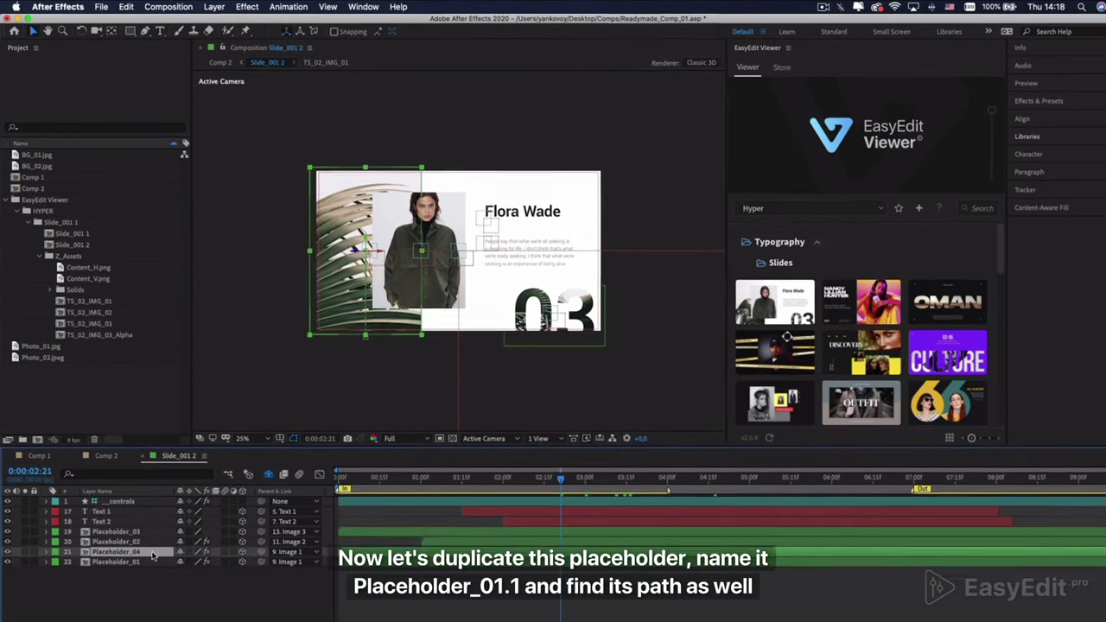
pyautogui.rightClick(153, 556)
pyautogui.click(178, 613)
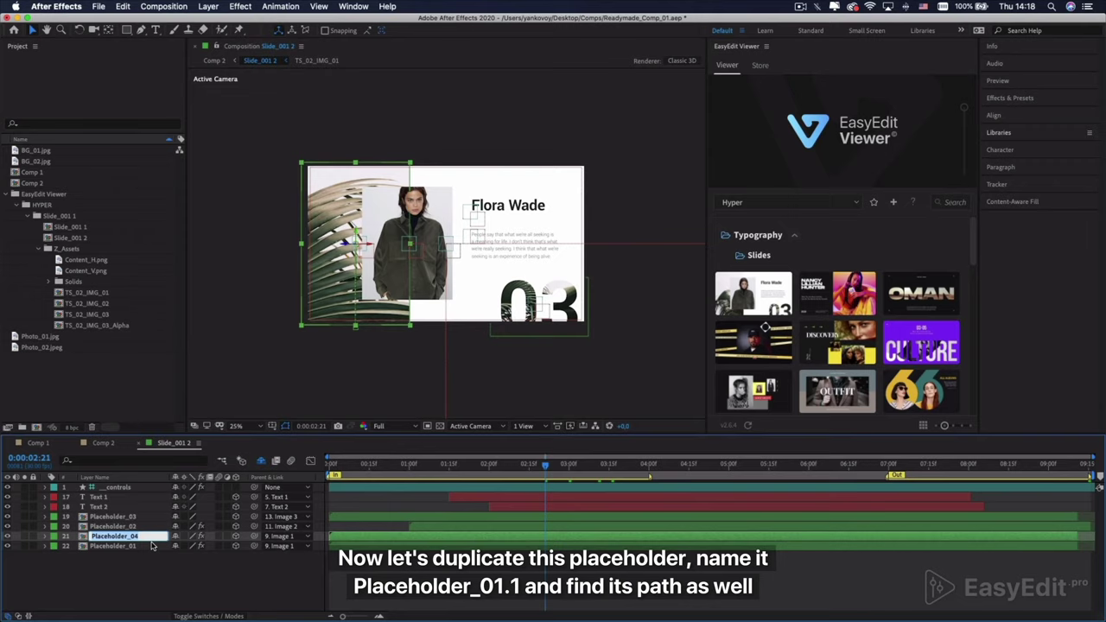
pyautogui.click(148, 536)
pyautogui.press('Return')
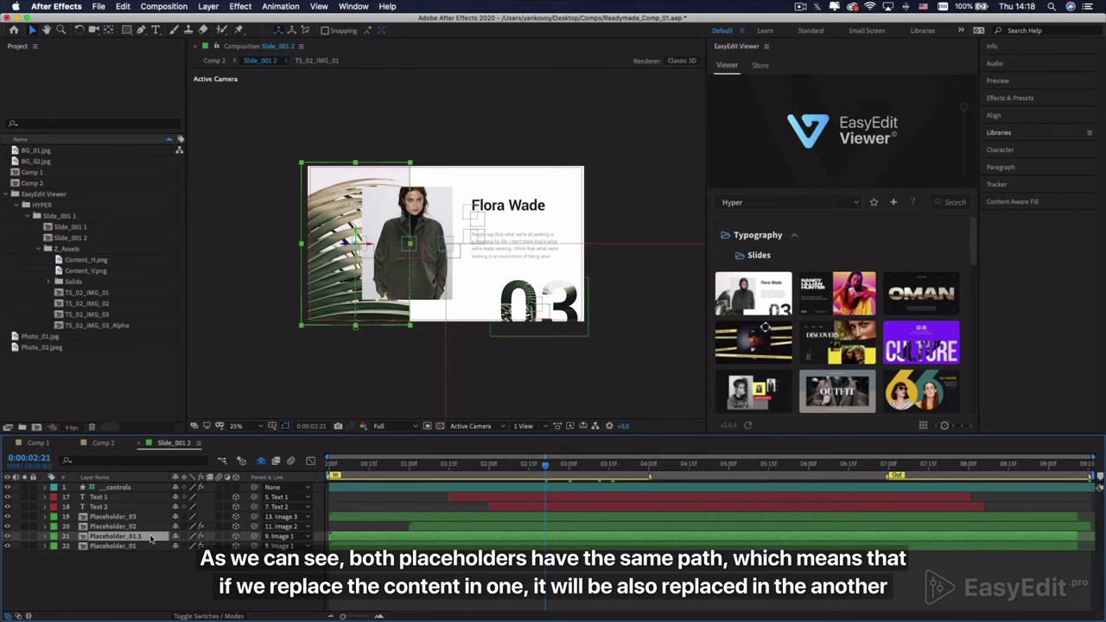
# Step: Reveal Placeholder_01.1's source TS_02_IMG_01 and duplicate it as TS_02_IMG_04
pyautogui.rightClick(150, 538)
pyautogui.moveTo(191, 523)
pyautogui.click(308, 531)
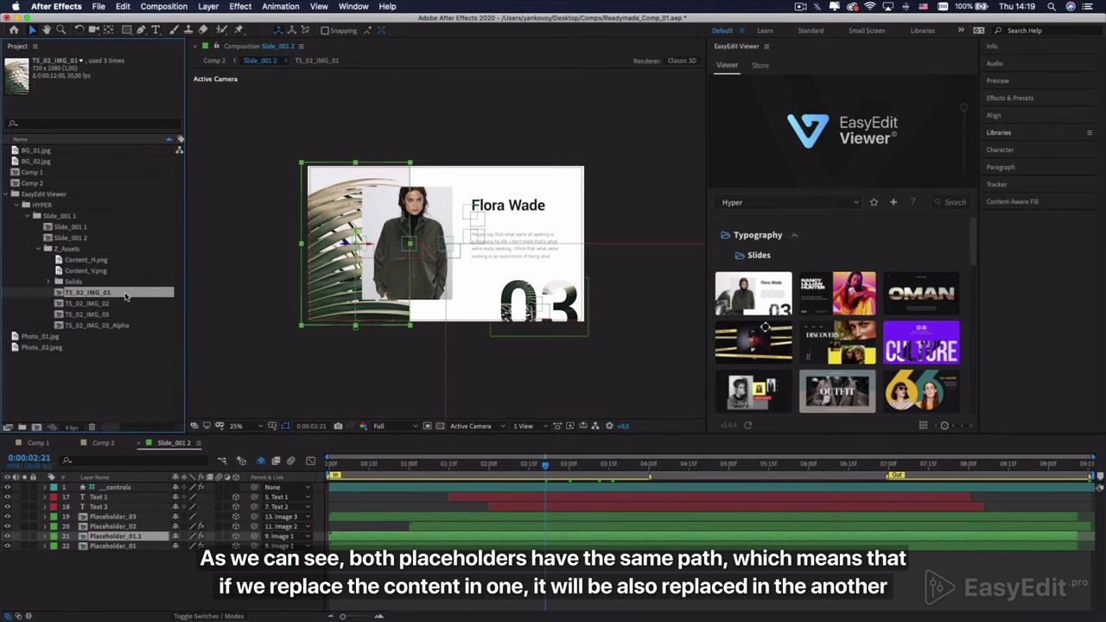
pyautogui.press('super+d')
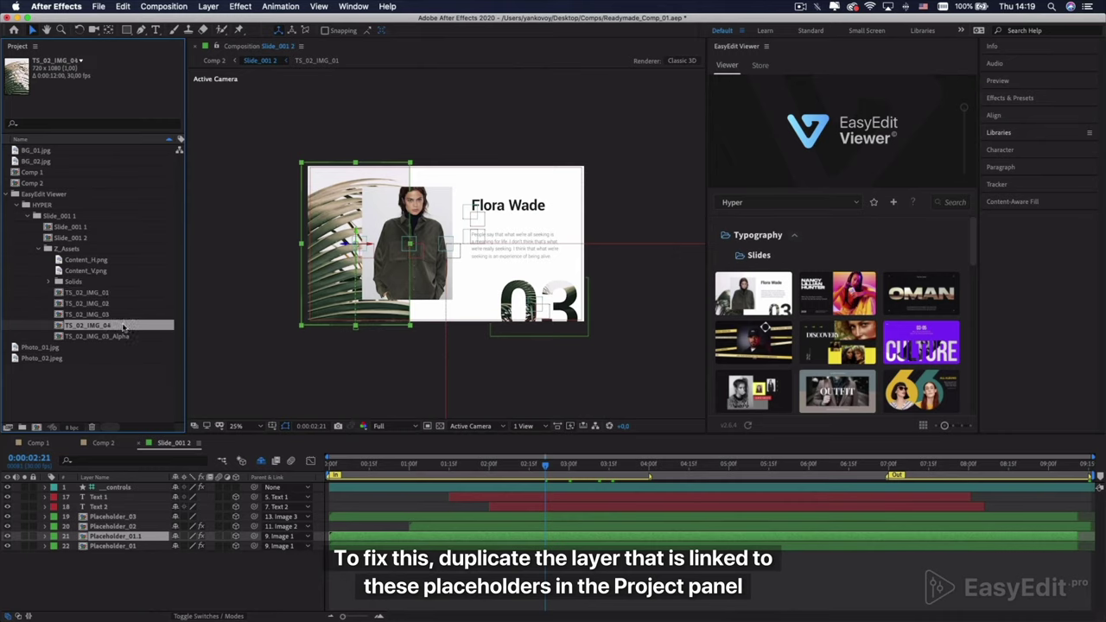
# Step: Rename TS_02_IMG_04 to TS_02_IMG_01.1, make it Placeholder_01.1's source, and delete Placeholder_01
pyautogui.rightClick(122, 329)
pyautogui.click(173, 487)
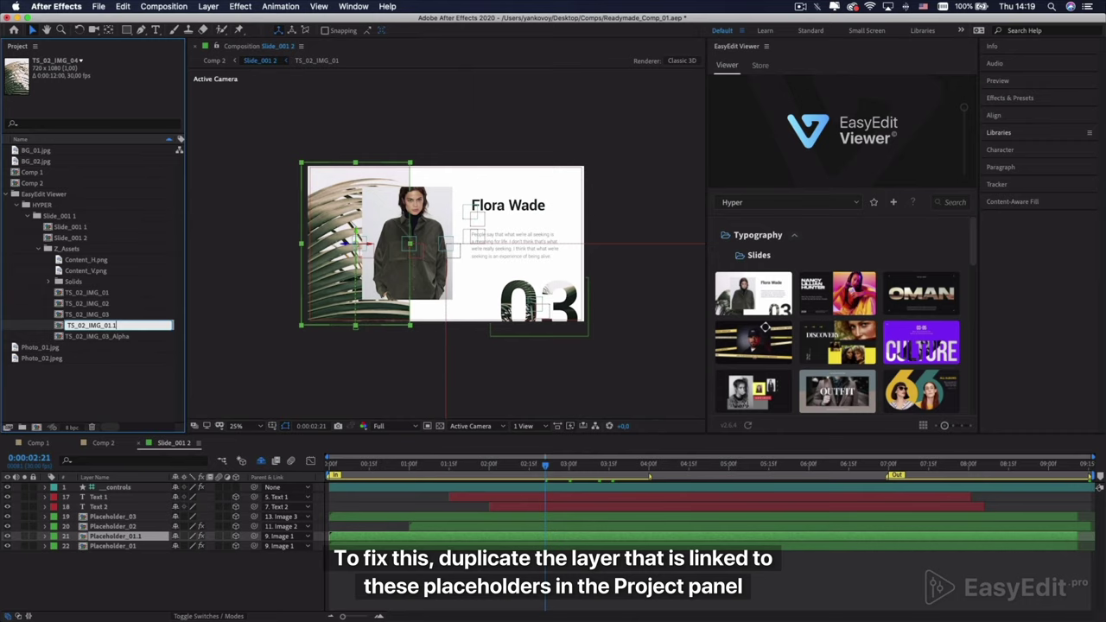
pyautogui.press('Return')
pyautogui.moveTo(127, 329); pyautogui.dragTo(147, 550)
pyautogui.press('Delete')
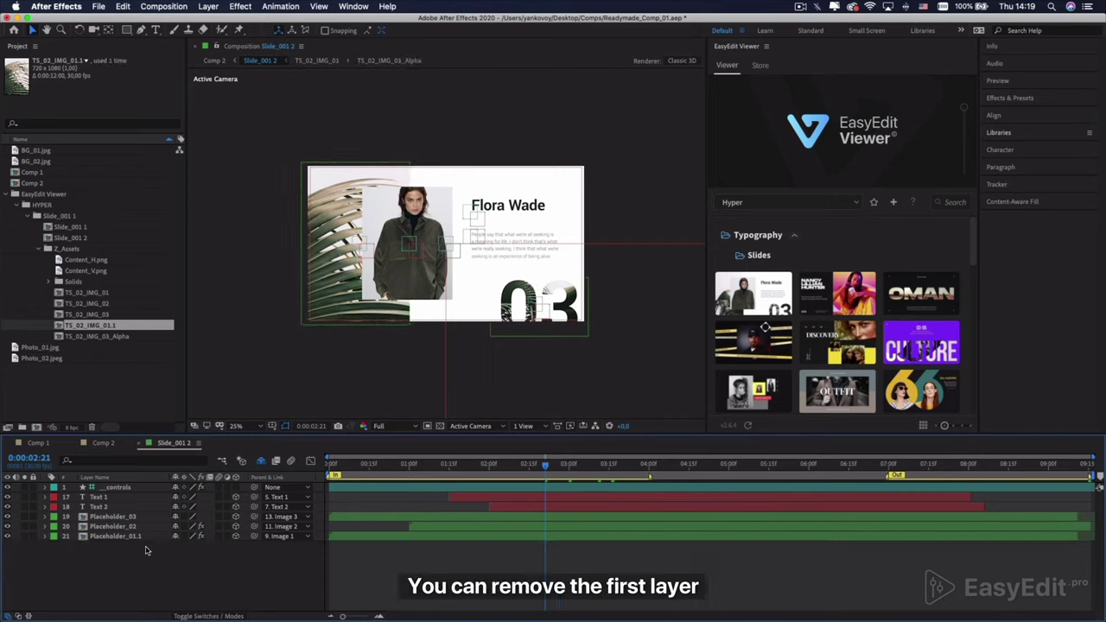
pyautogui.click(149, 529)
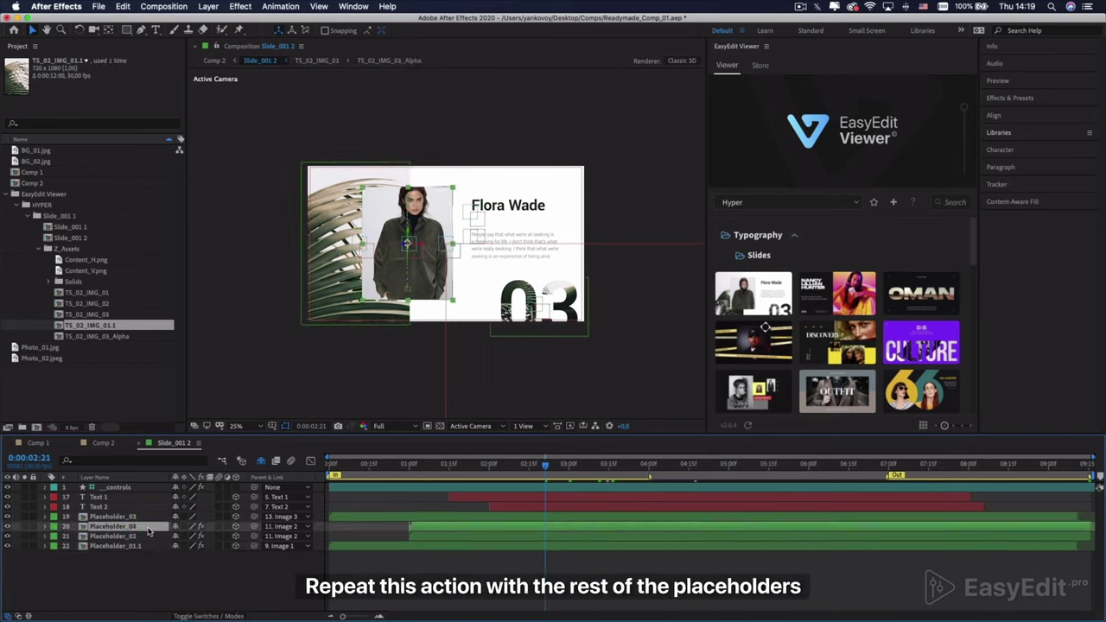
# Step: Rename the duplicated Placeholder_04 layer to Placeholder_02.1
pyautogui.rightClick(149, 529)
pyautogui.click(172, 595)
pyautogui.press('Return')
pyautogui.click(149, 526)
pyautogui.press('BackSpace')
pyautogui.write('2.1')
pyautogui.press('Return')
# Step: Duplicate Placeholder_02.1's source footage TS_02_IMG_02 and name the copy TS_02_IMG_02.1
pyautogui.rightClick(149, 531)
pyautogui.moveTo(252, 521)
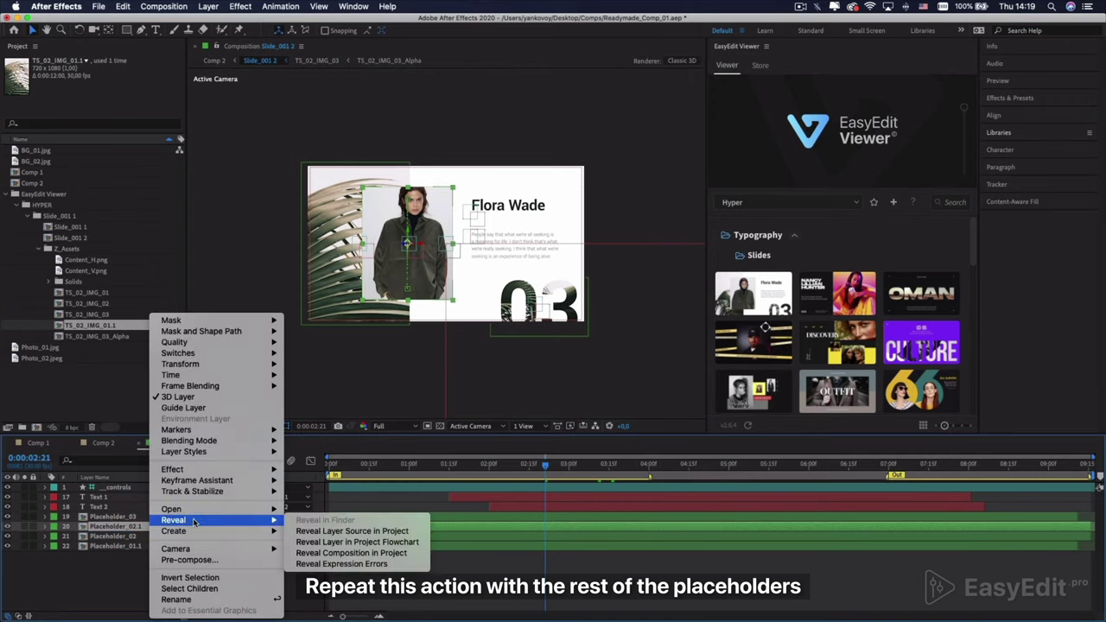
pyautogui.click(309, 529)
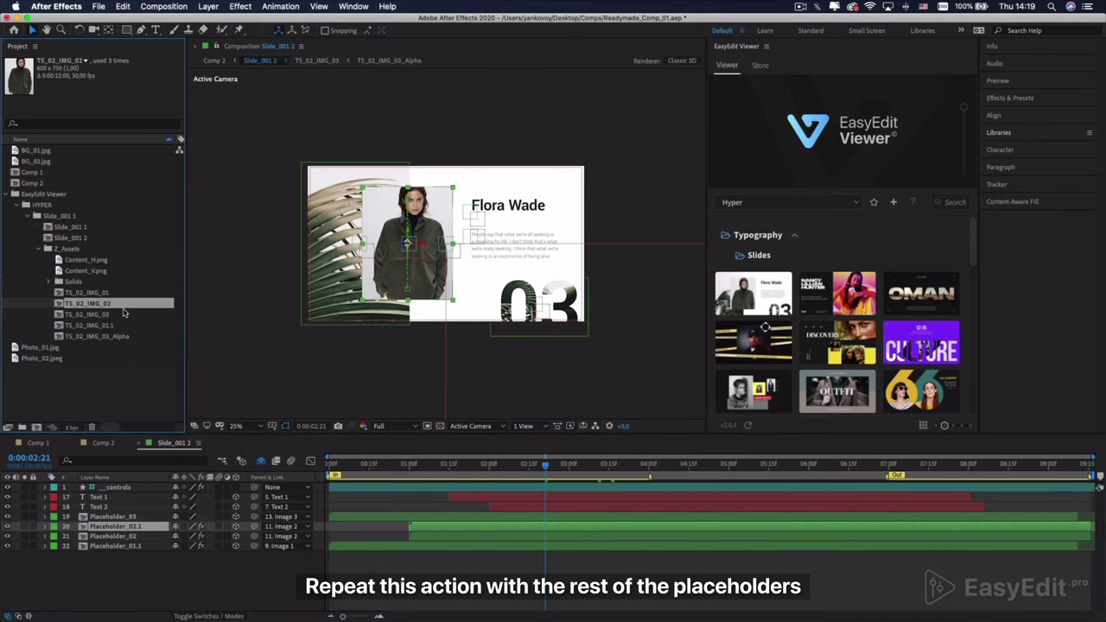
pyautogui.press('super+d')
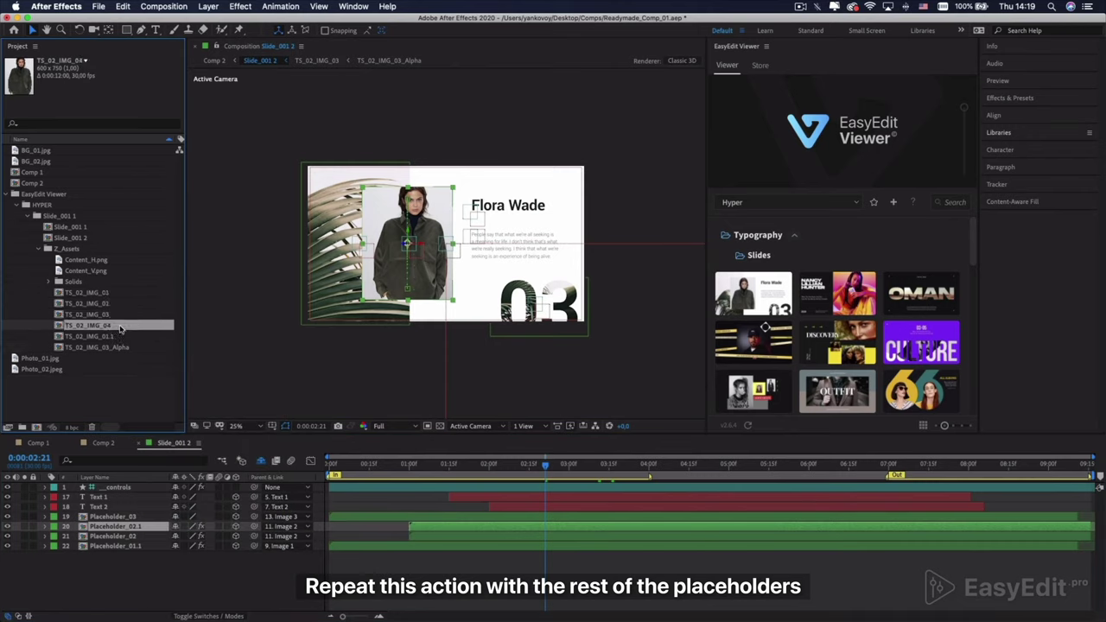
pyautogui.rightClick(120, 328)
pyautogui.click(183, 487)
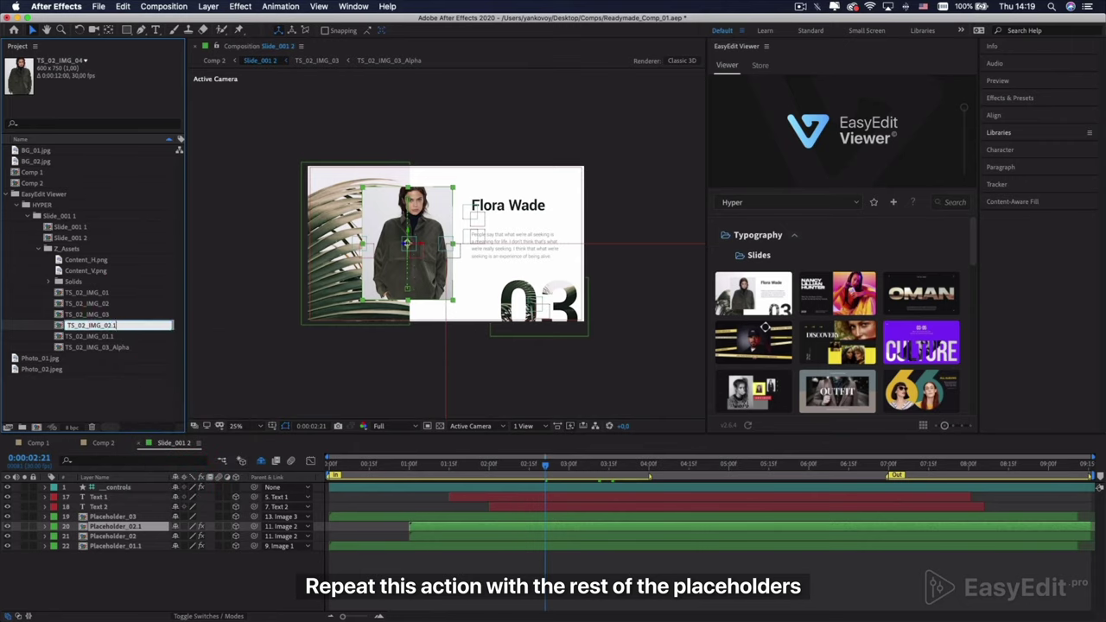
pyautogui.press('Return')
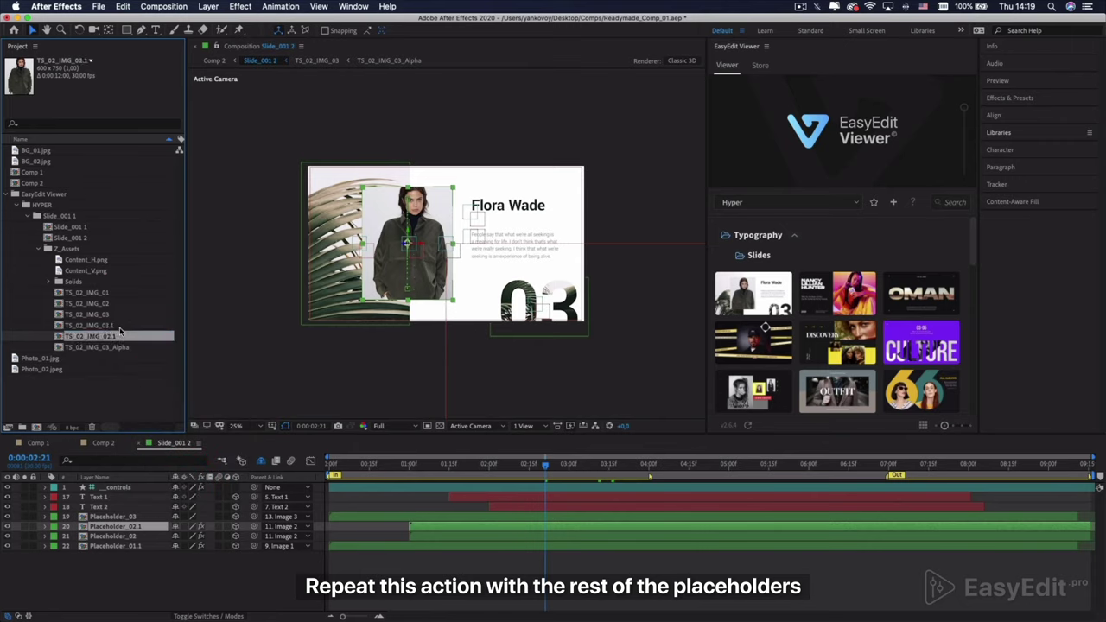
# Step: Make TS_02_IMG_02.1 Placeholder_02.1's source, delete Placeholder_02, and duplicate Placeholder_03
pyautogui.moveTo(122, 339); pyautogui.dragTo(148, 539)
pyautogui.press('Delete')
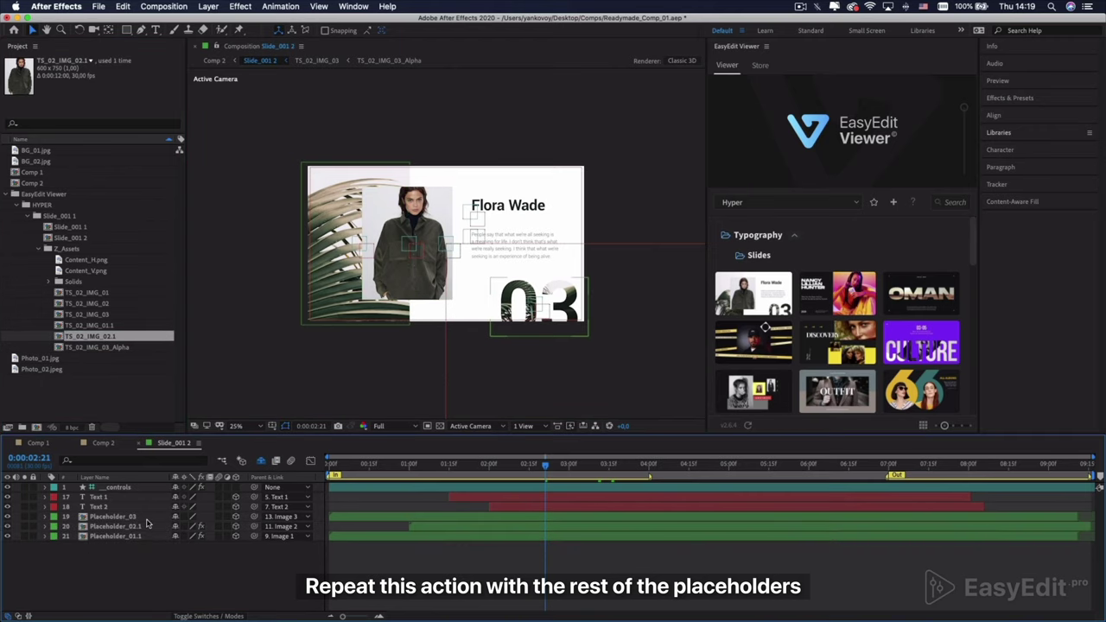
pyautogui.click(146, 518)
pyautogui.press('super+d')
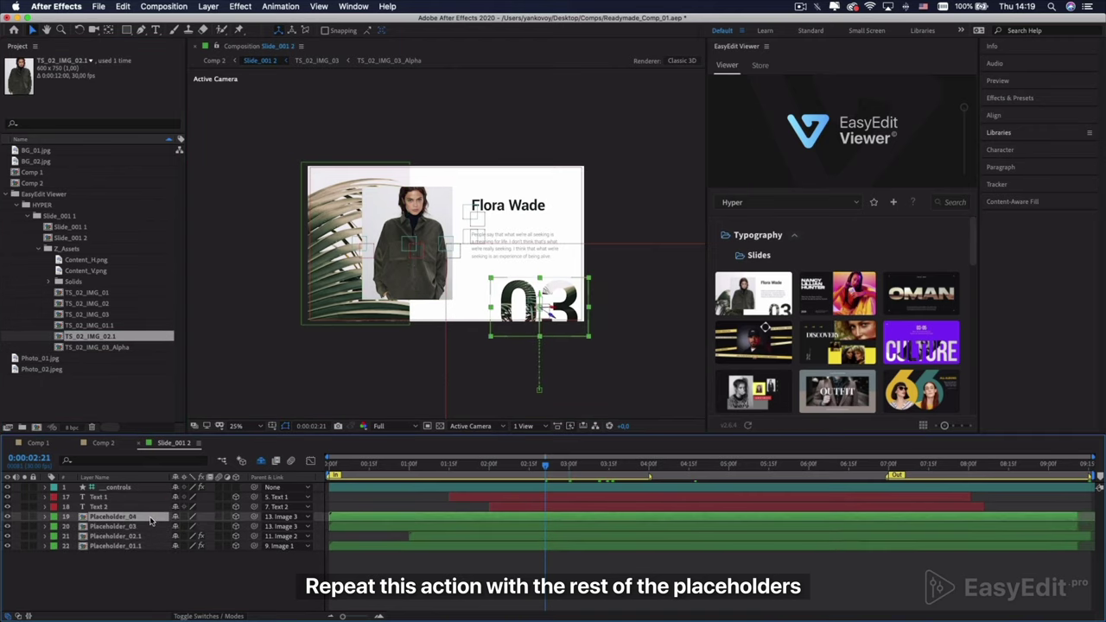
# Step: Rename the duplicated Placeholder_04 layer to Placeholder_03.1
pyautogui.rightClick(151, 519)
pyautogui.click(191, 603)
pyautogui.click(142, 517)
pyautogui.write('3.1')
pyautogui.press('Return')
# Step: Duplicate Placeholder_03.1's source footage TS_02_IMG_03 and name the copy TS_02_IMG_03.1
pyautogui.rightClick(151, 519)
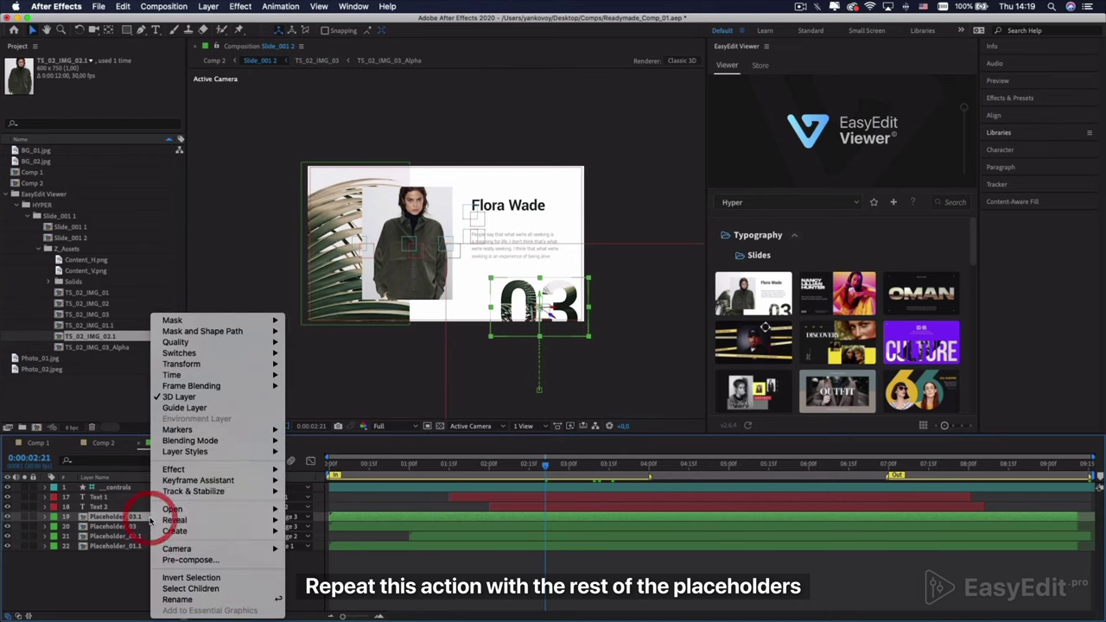
pyautogui.moveTo(177, 520)
pyautogui.click(321, 531)
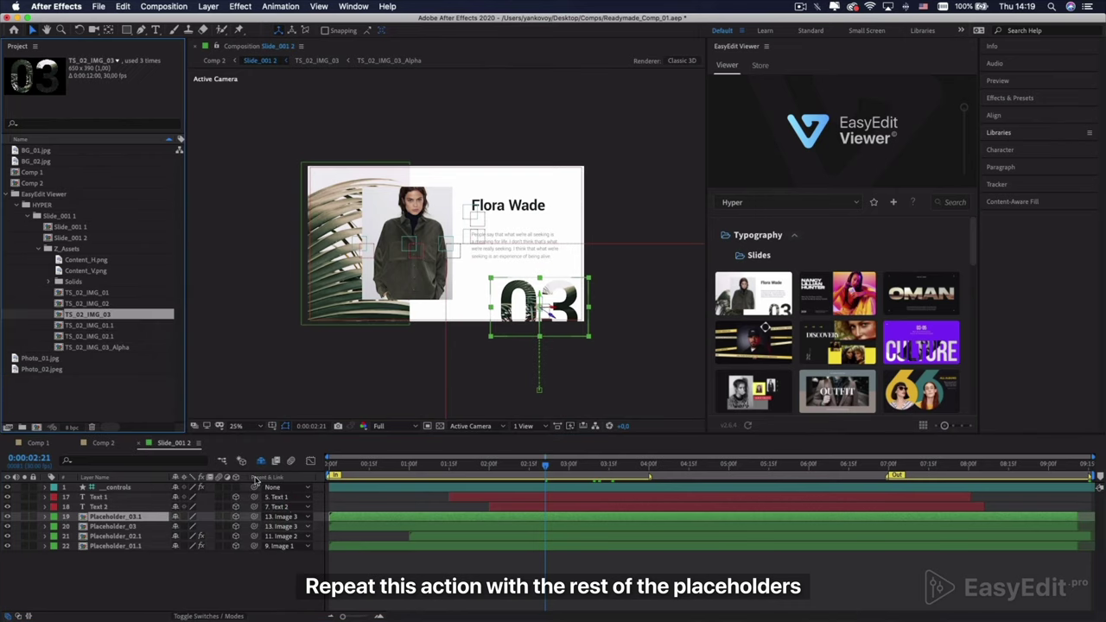
pyautogui.press('super+d')
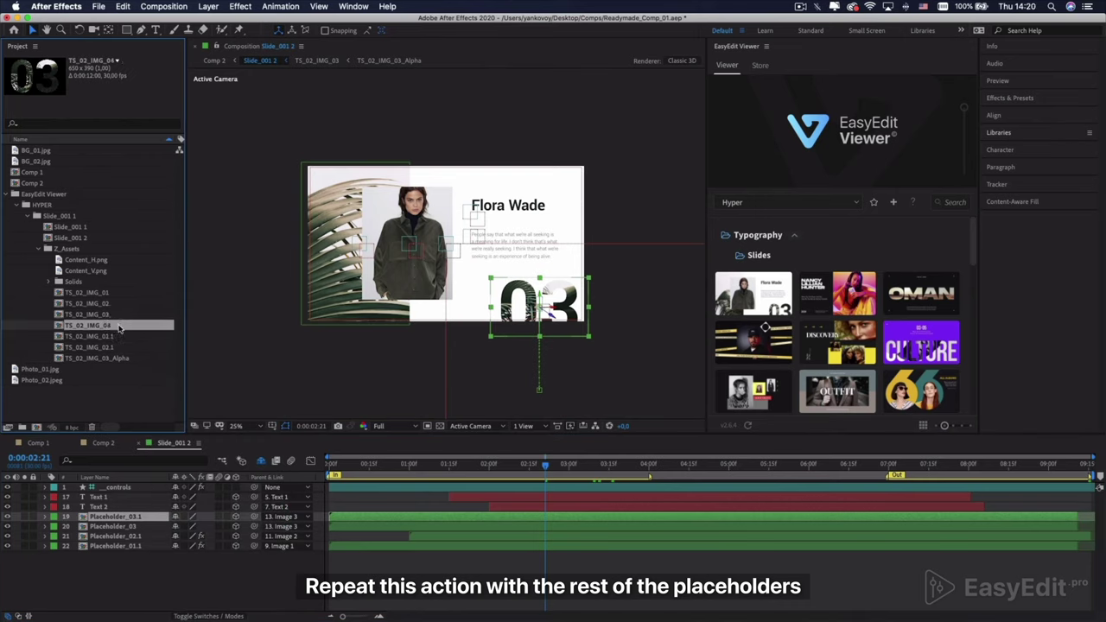
pyautogui.rightClick(121, 327)
pyautogui.click(145, 488)
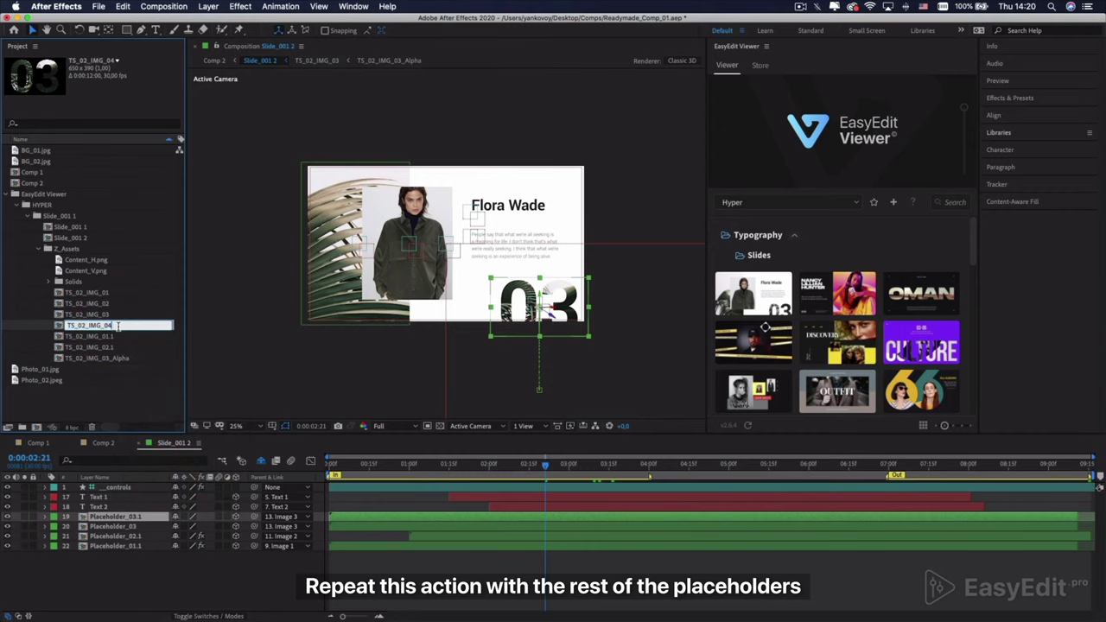
pyautogui.press('Return')
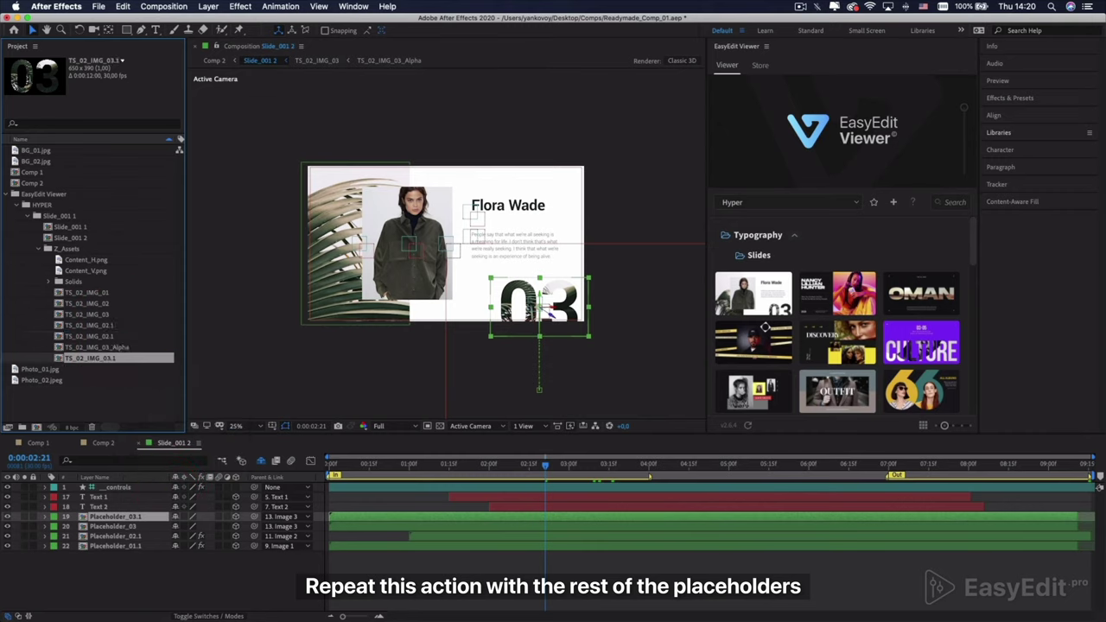
# Step: Make TS_02_IMG_03.1 Placeholder_03.1's source and delete the original Placeholder_03 layer
pyautogui.moveTo(133, 447); pyautogui.dragTo(142, 517)
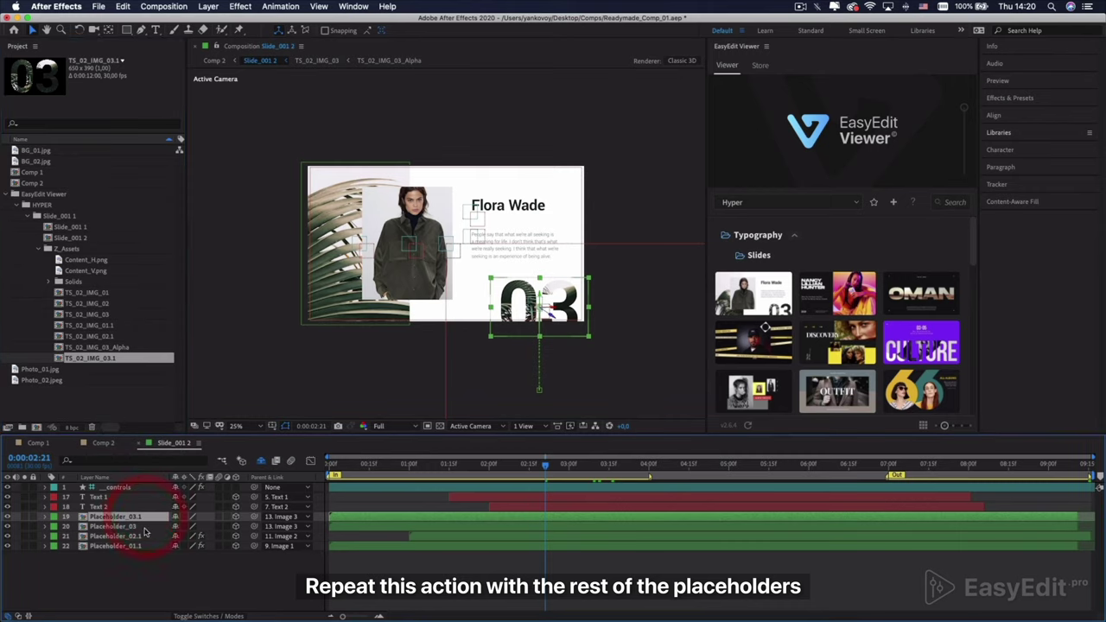
pyautogui.click(136, 527)
pyautogui.press('Delete')
# Step: Inside the TS_02_IMG_03.1 precomp, reveal the TS_02_IMG_03_Alpha layer's source footage
pyautogui.moveTo(133, 347); pyautogui.dragTo(149, 517)
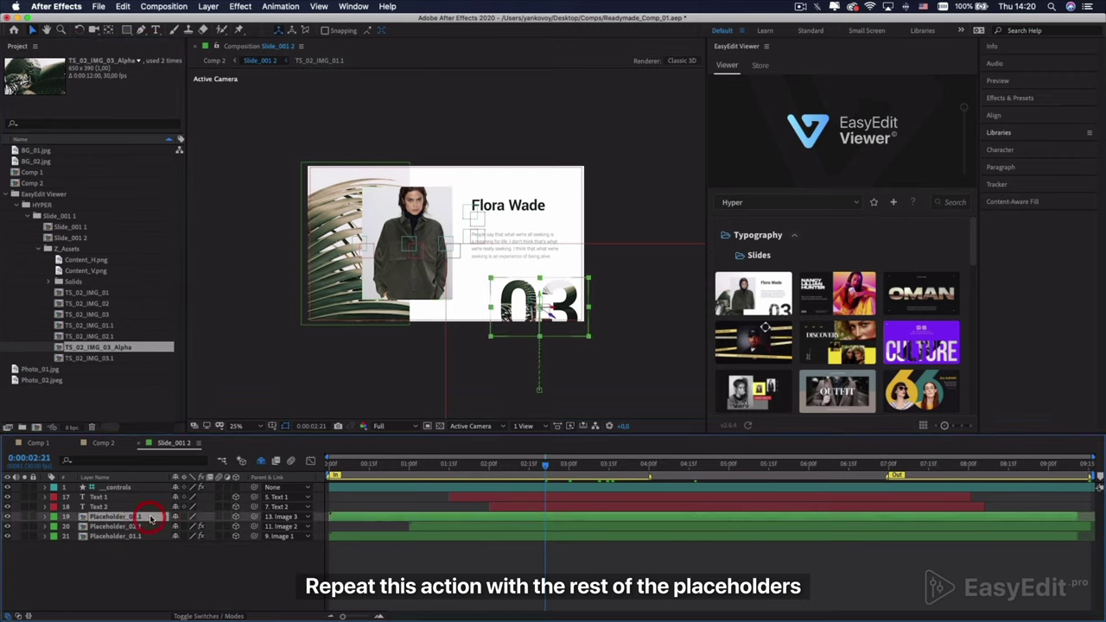
pyautogui.doubleClick(151, 518)
pyautogui.click(139, 498)
pyautogui.press('Return')
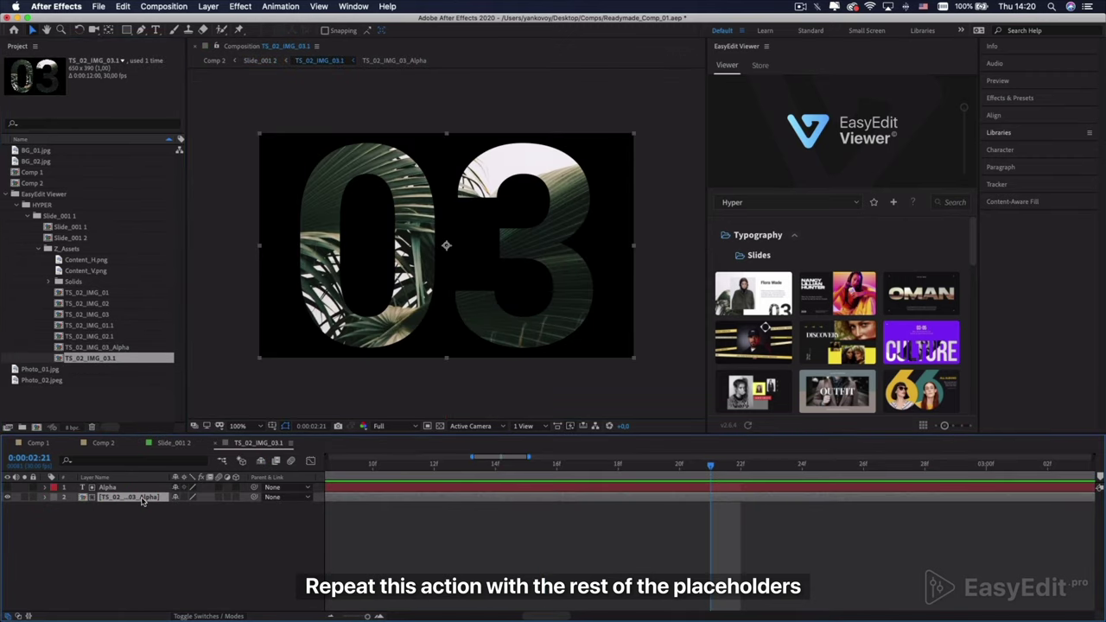
pyautogui.rightClick(143, 502)
pyautogui.moveTo(183, 520)
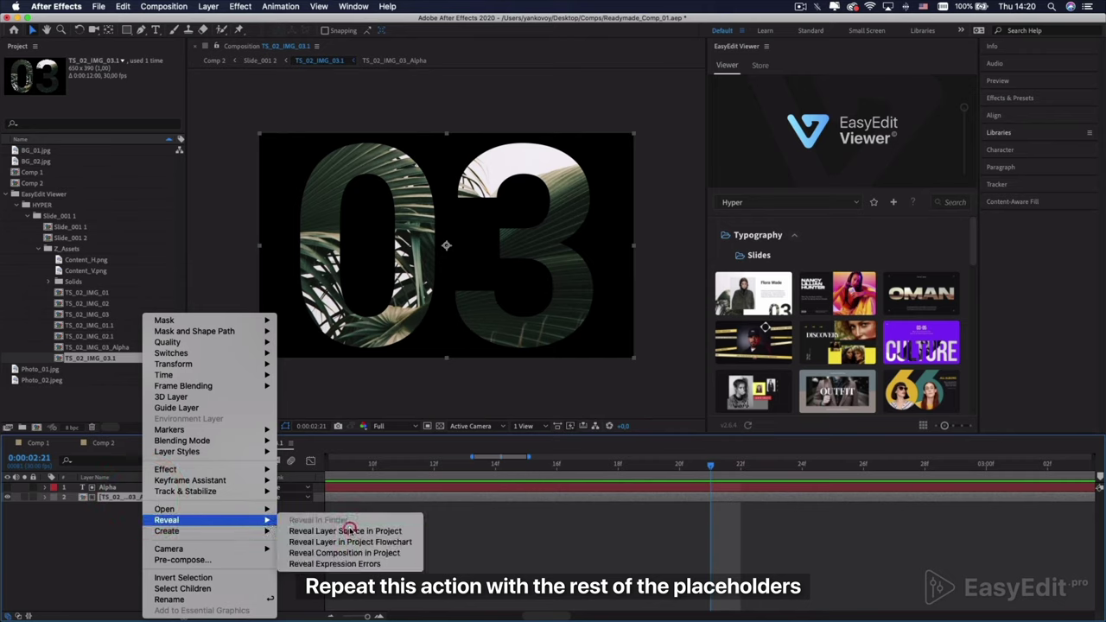
pyautogui.click(350, 531)
# Step: Duplicate the TS_02_IMG_03_Alpha layer and add _01 to the copy's name
pyautogui.moveTo(139, 501)
pyautogui.mouseDown()
pyautogui.moveTo(125, 495)
pyautogui.moveTo(145, 501)
pyautogui.mouseUp()
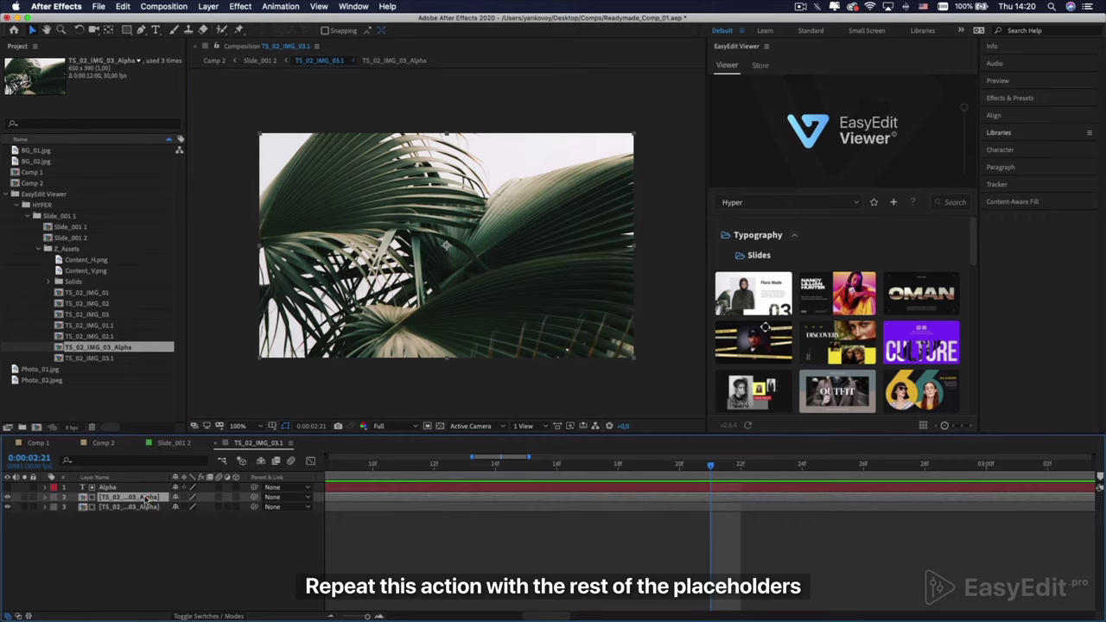
pyautogui.rightClick(147, 500)
pyautogui.click(168, 601)
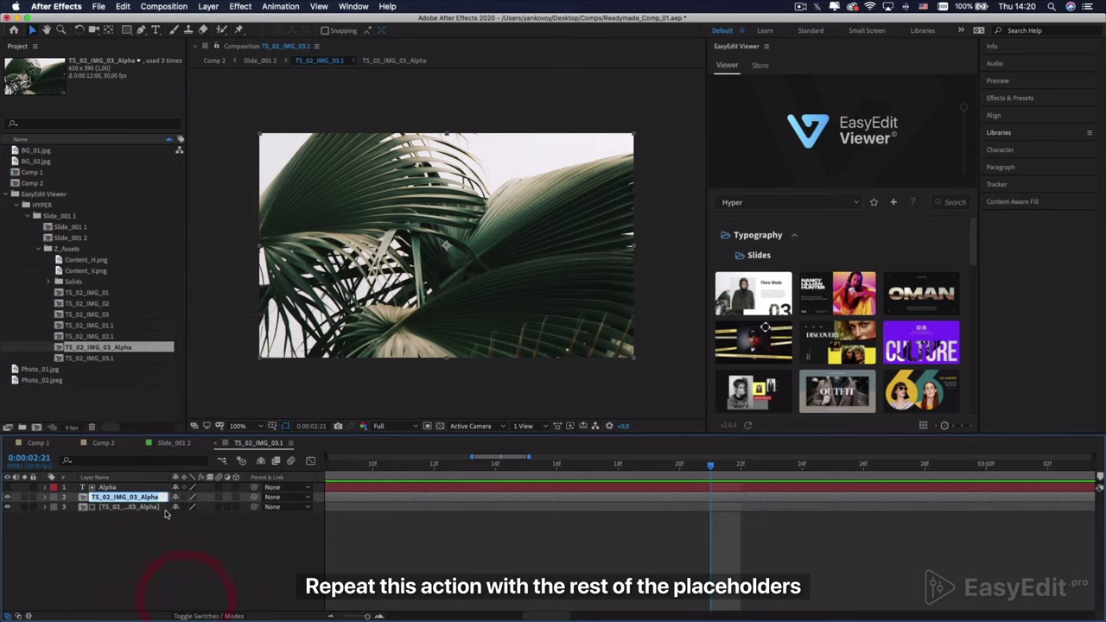
pyautogui.click(163, 498)
pyautogui.write('_01')
pyautogui.press('Return')
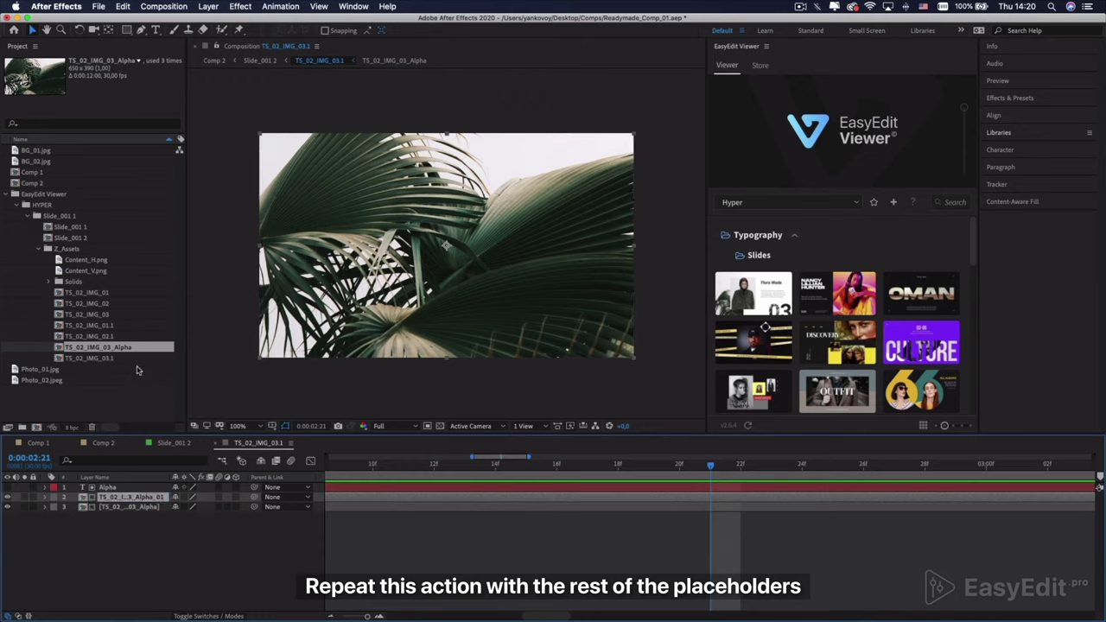
# Step: Duplicate the TS_02_IMG_03_Alpha footage item and name it TS_02_IMG_03_Alpha_01
pyautogui.click(143, 350)
pyautogui.press('super+d')
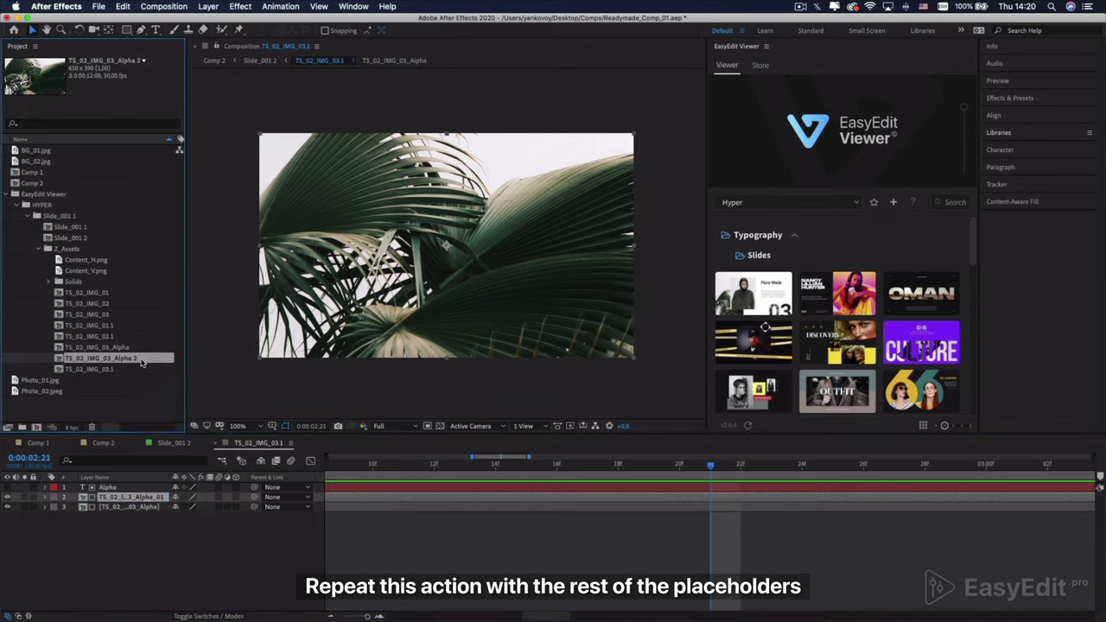
pyautogui.rightClick(141, 358)
pyautogui.click(170, 521)
pyautogui.click(143, 358)
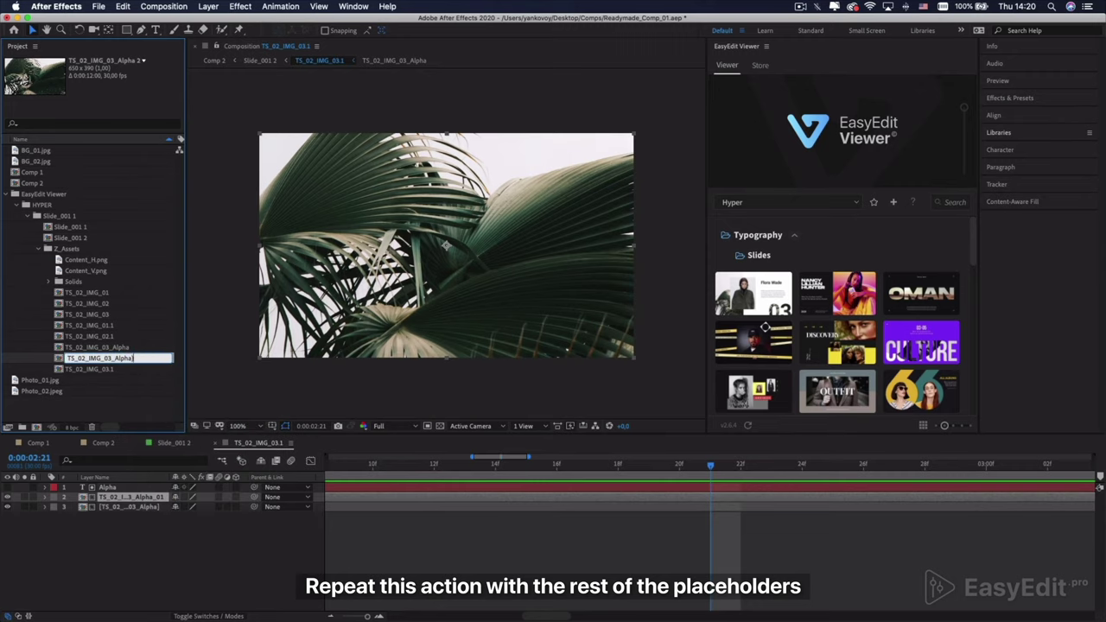
pyautogui.write('_01')
pyautogui.press('Return')
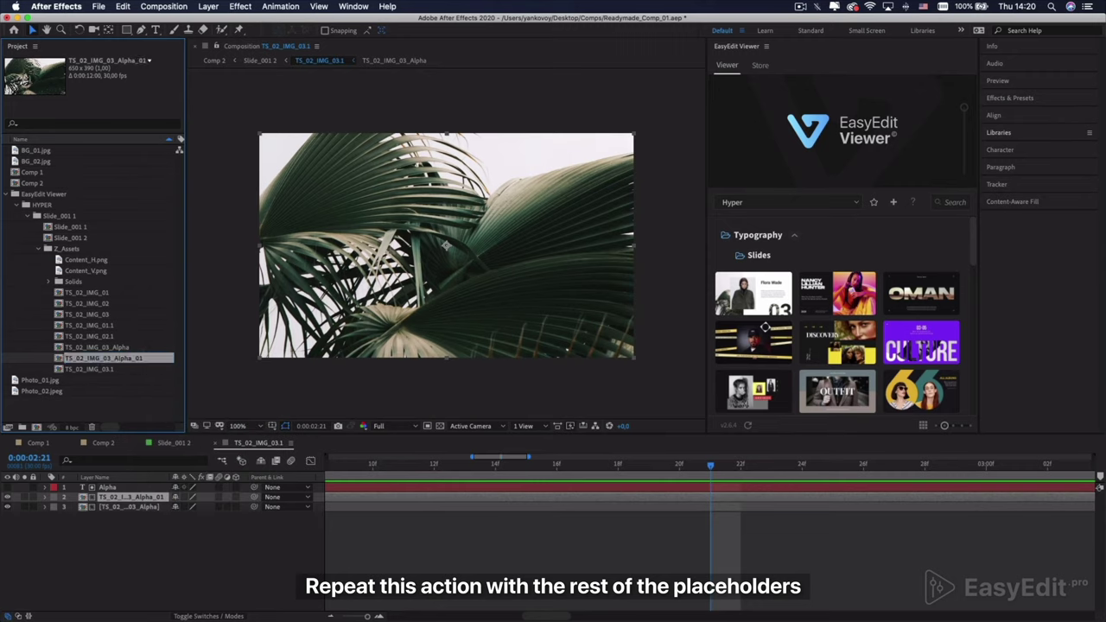
# Step: Give layer 2 the TS_02_IMG_03_Alpha_01 source, delete the old alpha layer, and reopen Slide_001 2
pyautogui.click(151, 507)
pyautogui.click(151, 507)
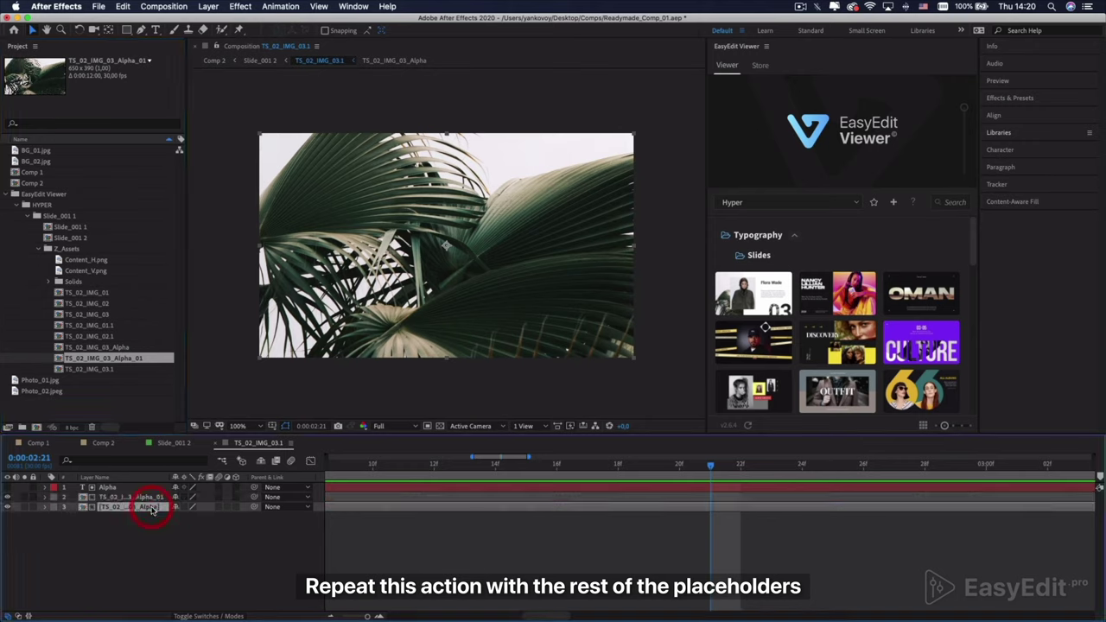
pyautogui.press('Delete')
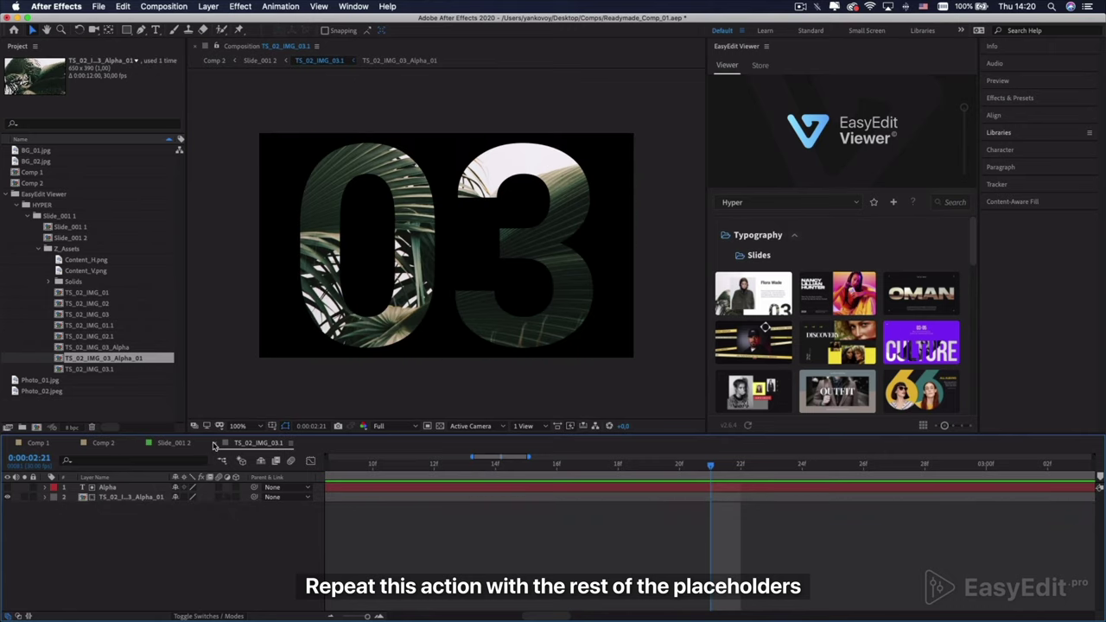
pyautogui.click(173, 442)
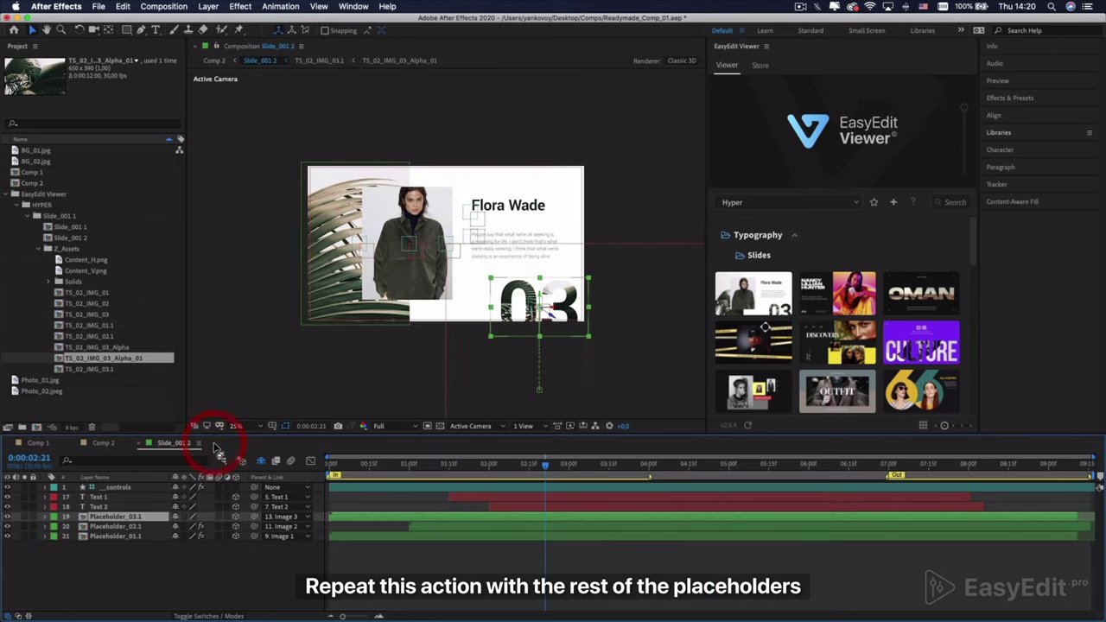
# Step: Add BG_02.jpg to TS_02_IMG_01.1 and scale it down to fit the placeholder
pyautogui.doubleClick(138, 536)
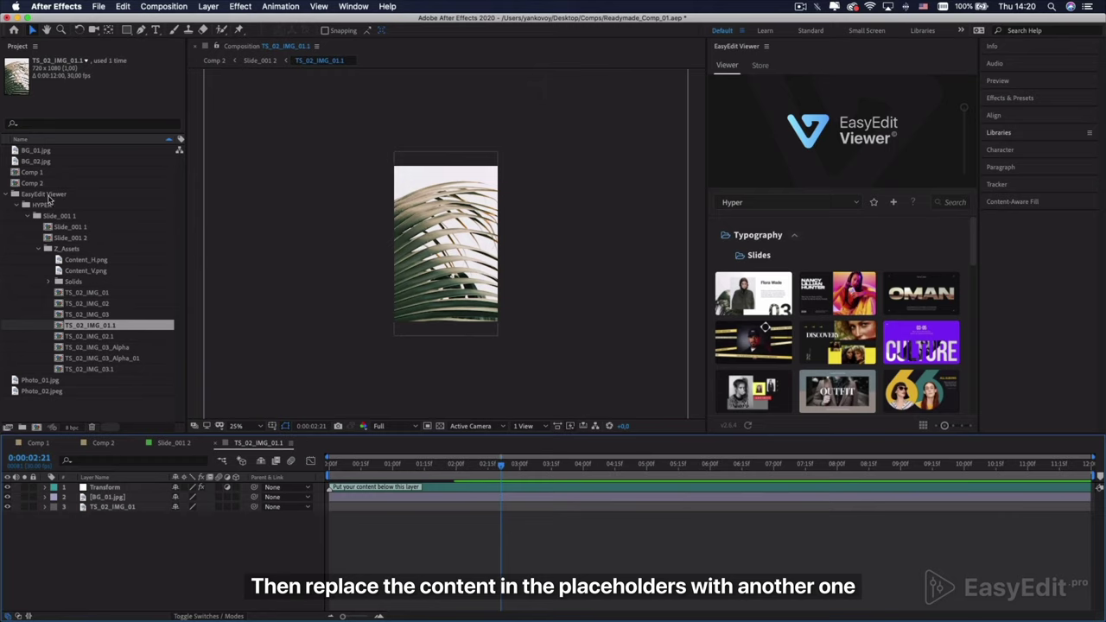
pyautogui.moveTo(48, 162); pyautogui.dragTo(113, 499)
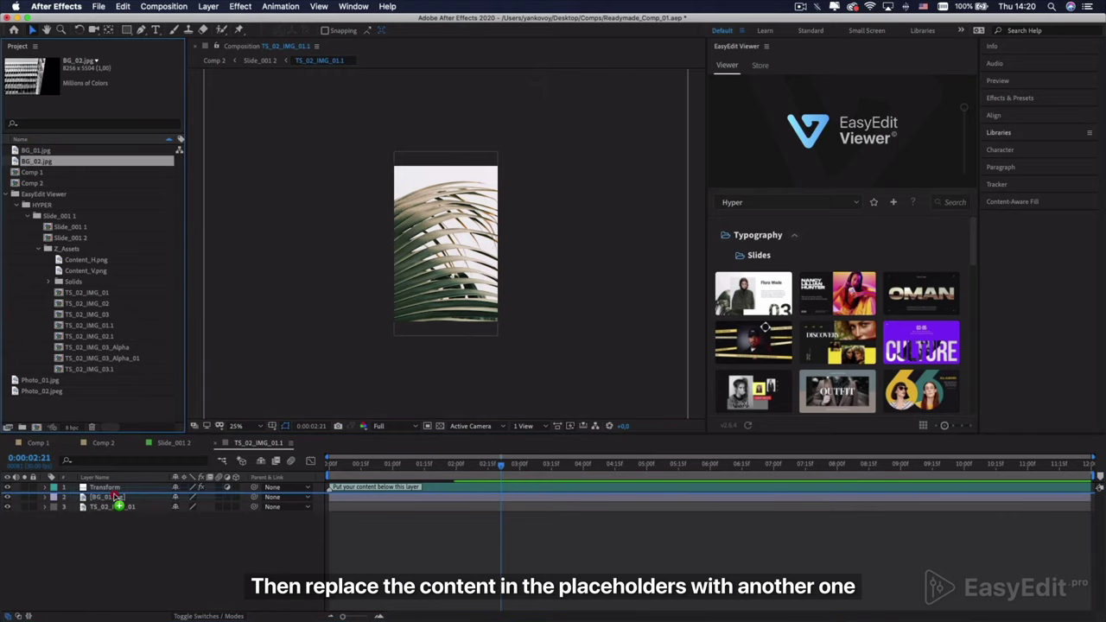
pyautogui.press(',')
pyautogui.press(',')
pyautogui.moveTo(593, 339); pyautogui.dragTo(489, 291)
pyautogui.press('.')
pyautogui.press('.')
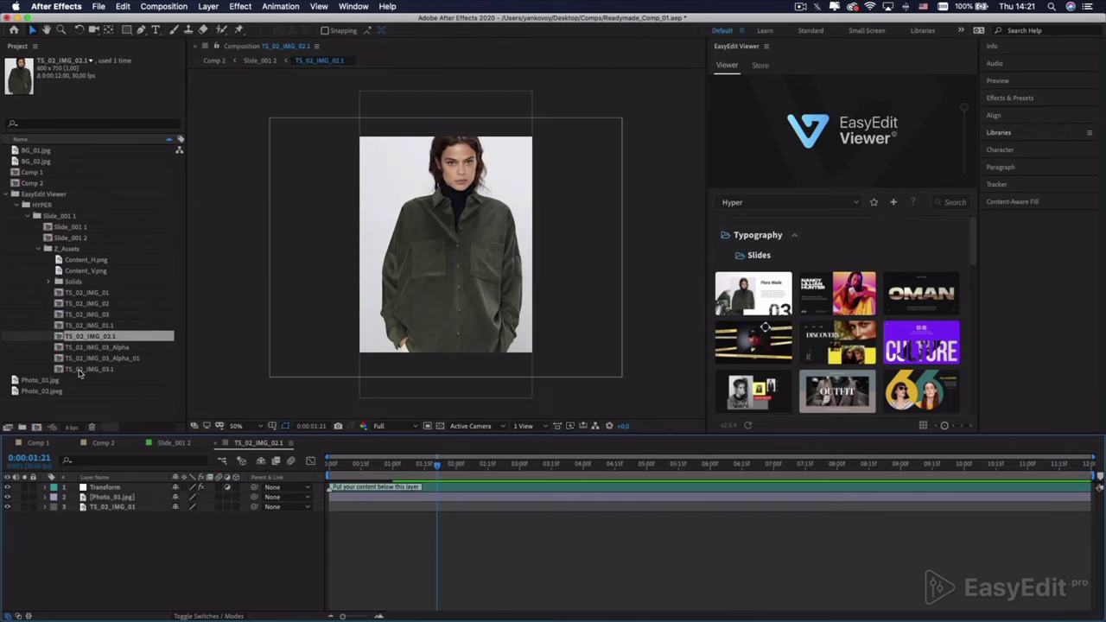
# Step: Add Photo_02.jpeg to TS_02_IMG_02.1 and scale the bubblegum portrait to fit the frame
pyautogui.click(74, 392)
pyautogui.moveTo(74, 392); pyautogui.dragTo(112, 497)
pyautogui.moveTo(550, 386); pyautogui.dragTo(538, 368)
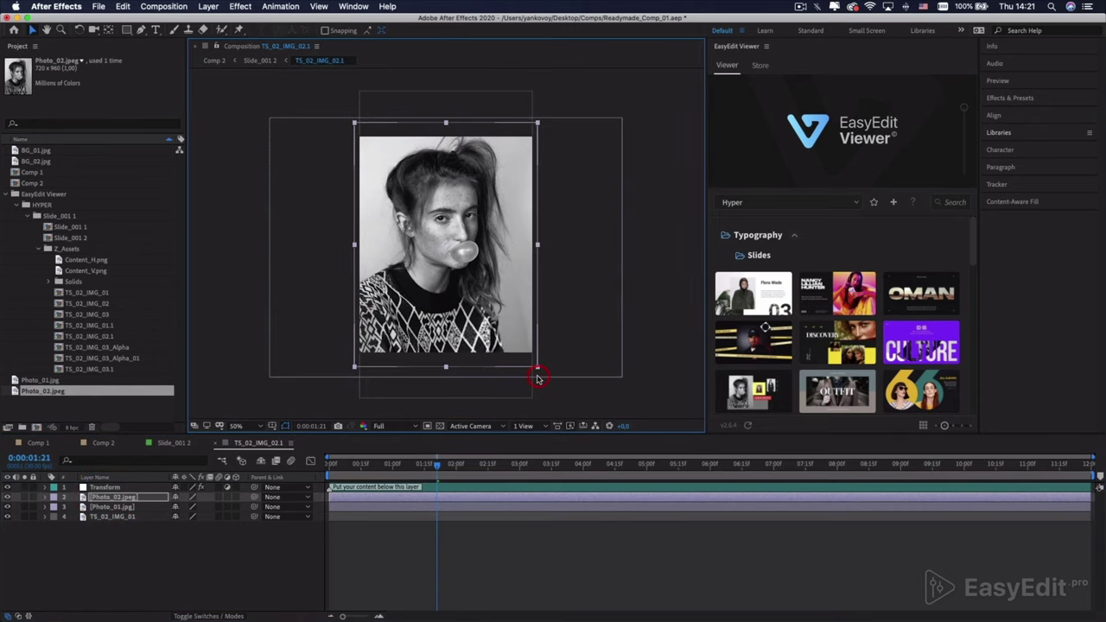
pyautogui.click(217, 446)
pyautogui.doubleClick(149, 517)
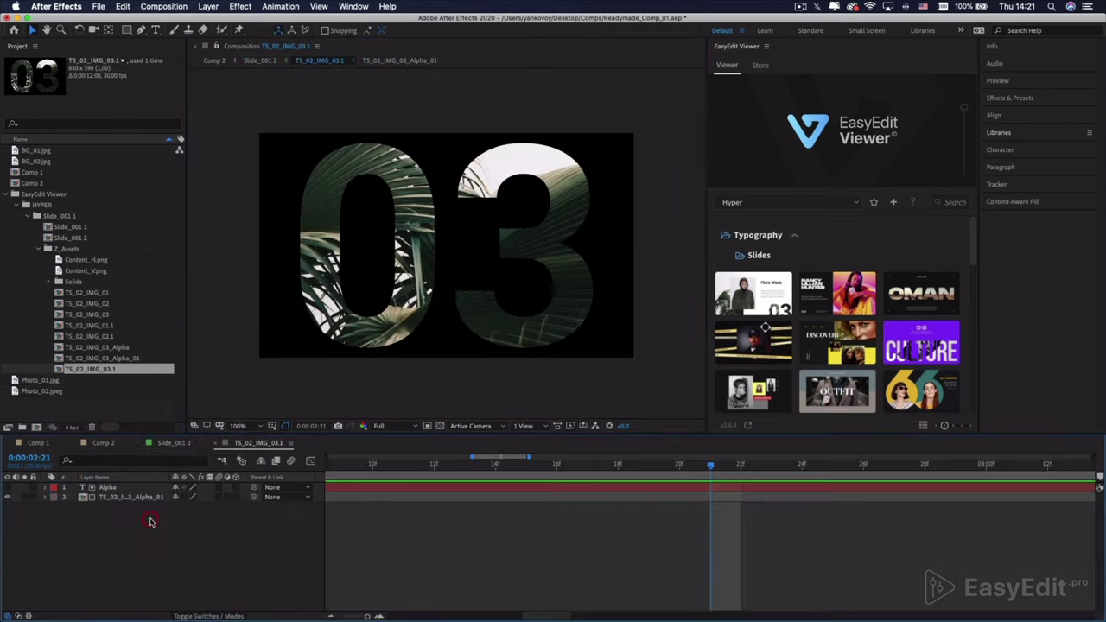
# Step: Place BG_02.jpg above BG_01.jpg in TS_02_IMG_03_Alpha_01, scaled to fit, then return to Slide_001 2
pyautogui.doubleClick(113, 495)
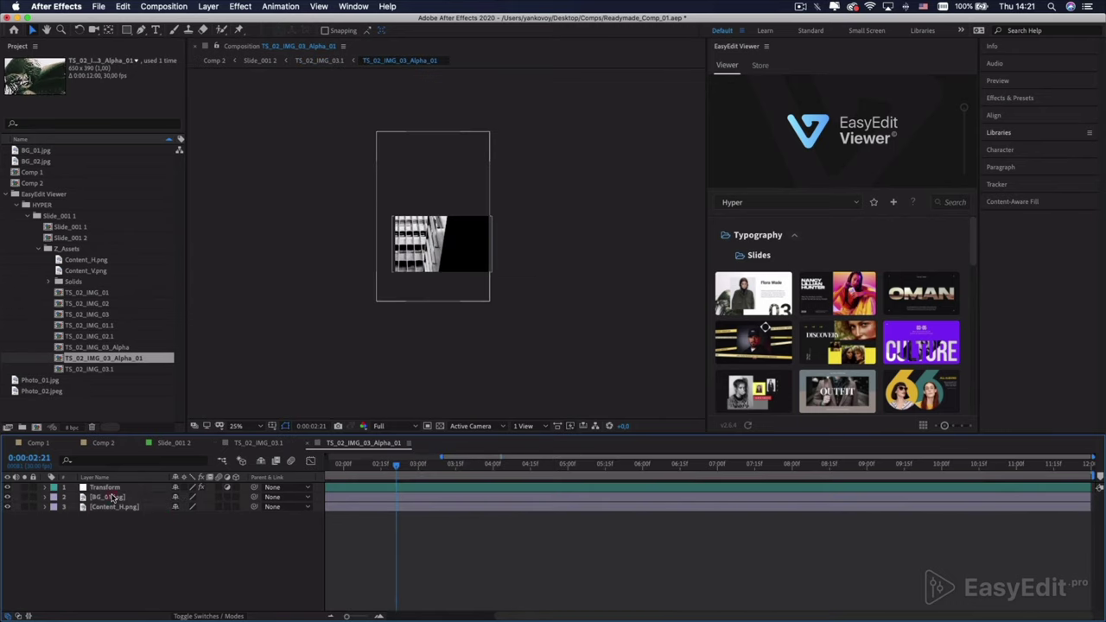
pyautogui.moveTo(35, 162); pyautogui.dragTo(115, 498)
pyautogui.scroll(-4, 437, 279)
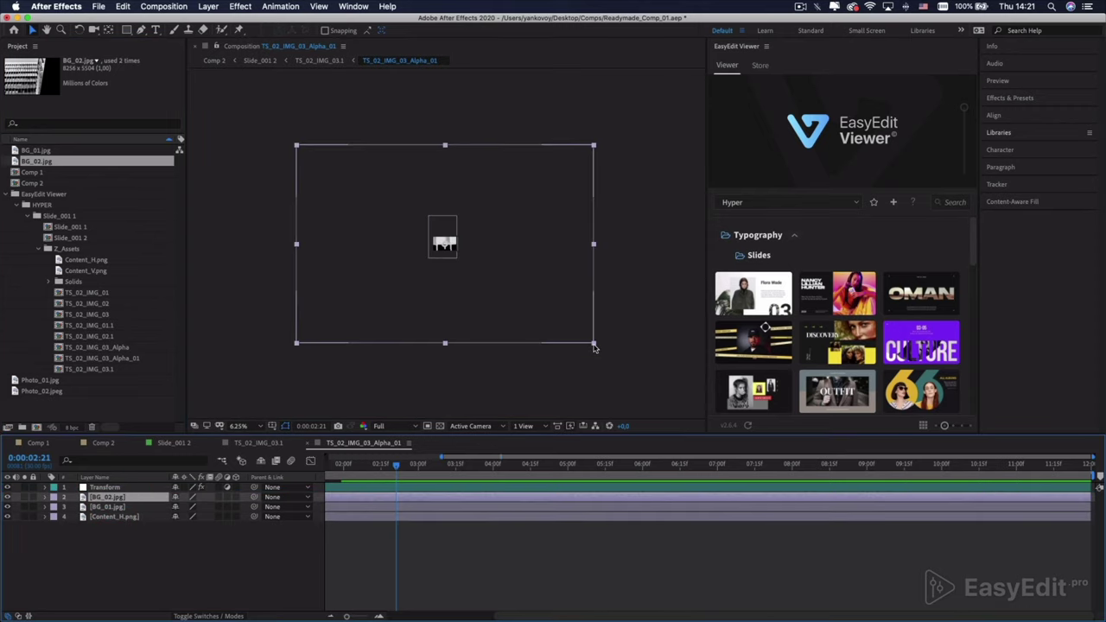
pyautogui.moveTo(594, 346); pyautogui.dragTo(379, 264)
pyautogui.scroll(4, 499, 295)
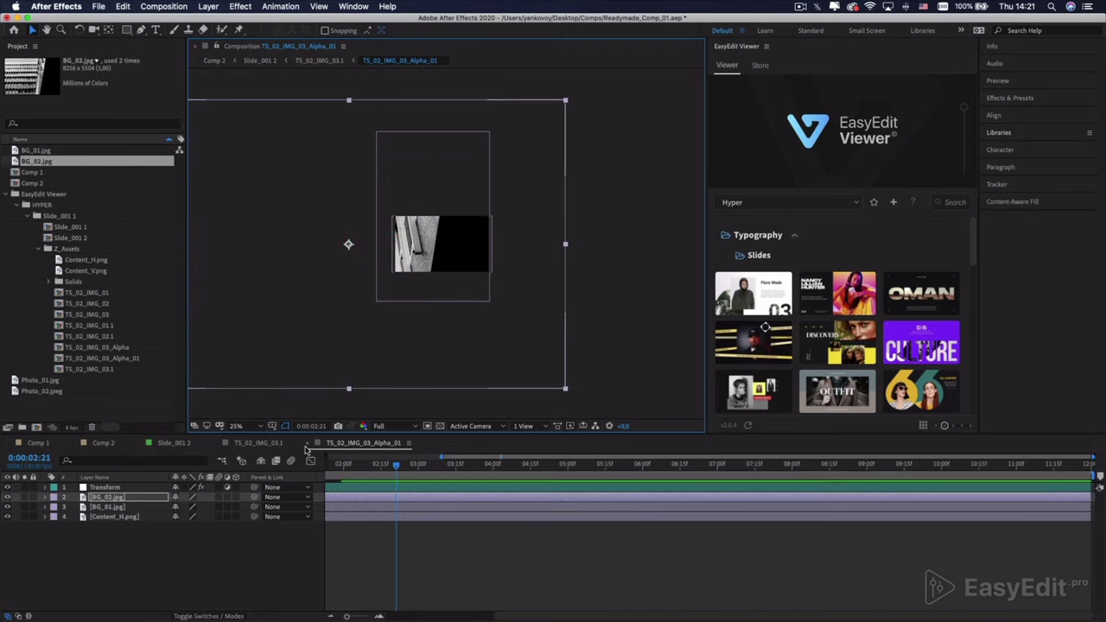
pyautogui.click(306, 444)
pyautogui.click(223, 443)
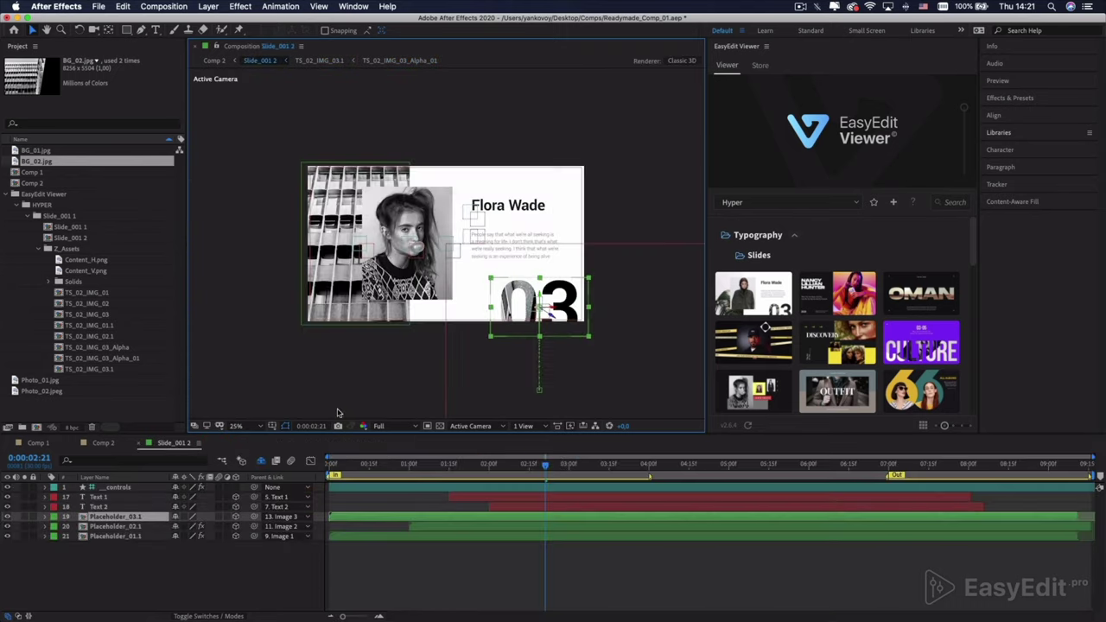
# Step: Switch between Comp 2 and Comp 1 to compare the edited slide with the original leaf-and-jacket slide
pyautogui.click(658, 307)
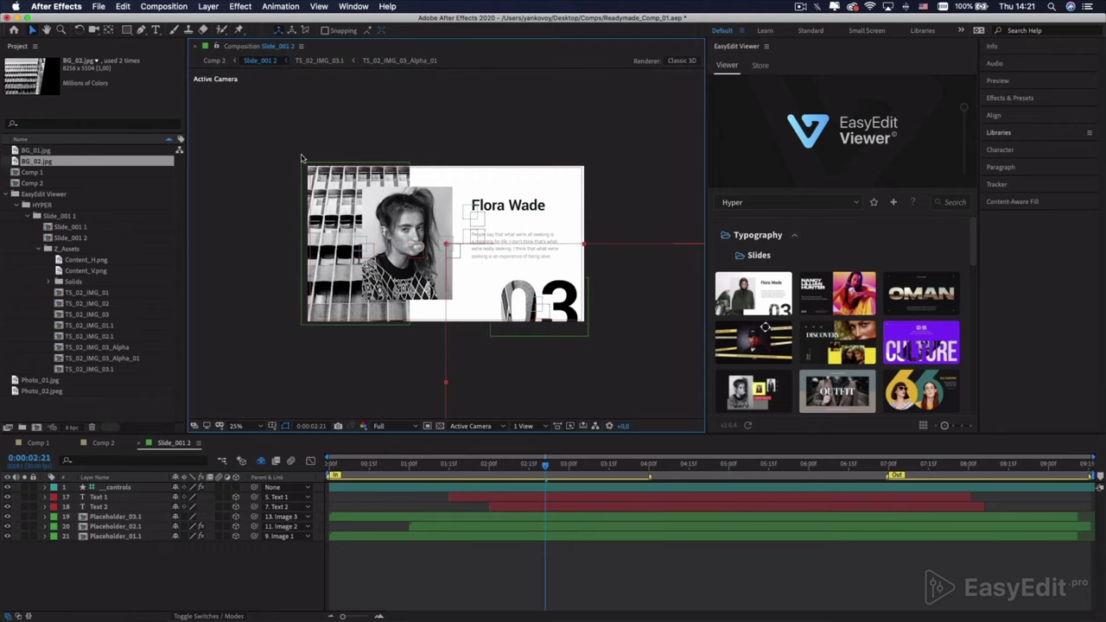
pyautogui.click(126, 444)
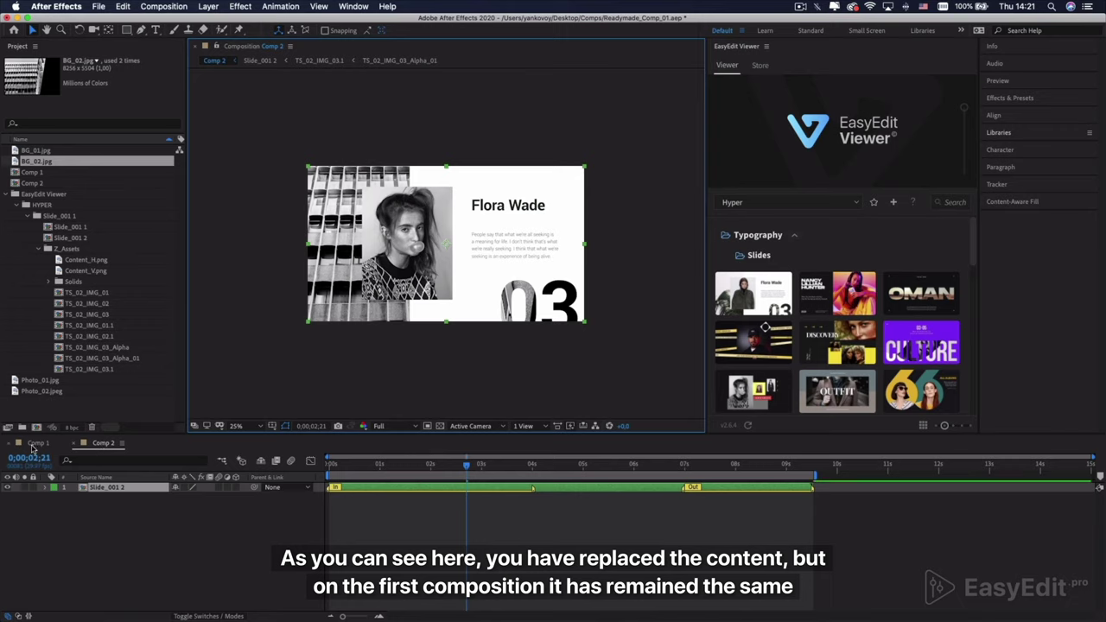
pyautogui.click(36, 444)
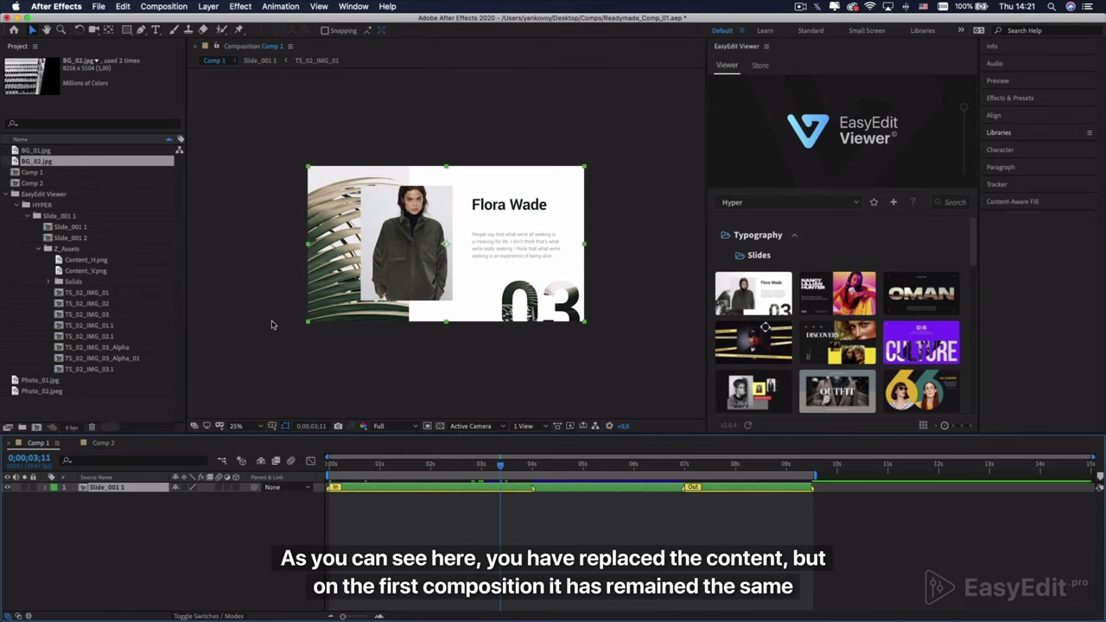
pyautogui.click(102, 444)
pyautogui.click(36, 443)
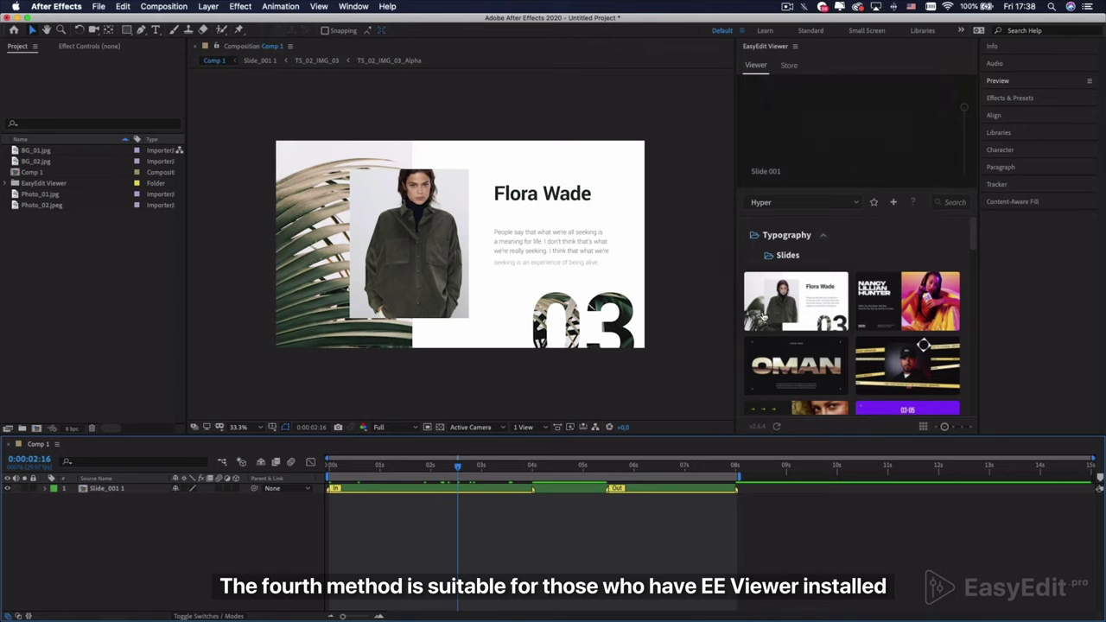
pyautogui.moveTo(787, 313)
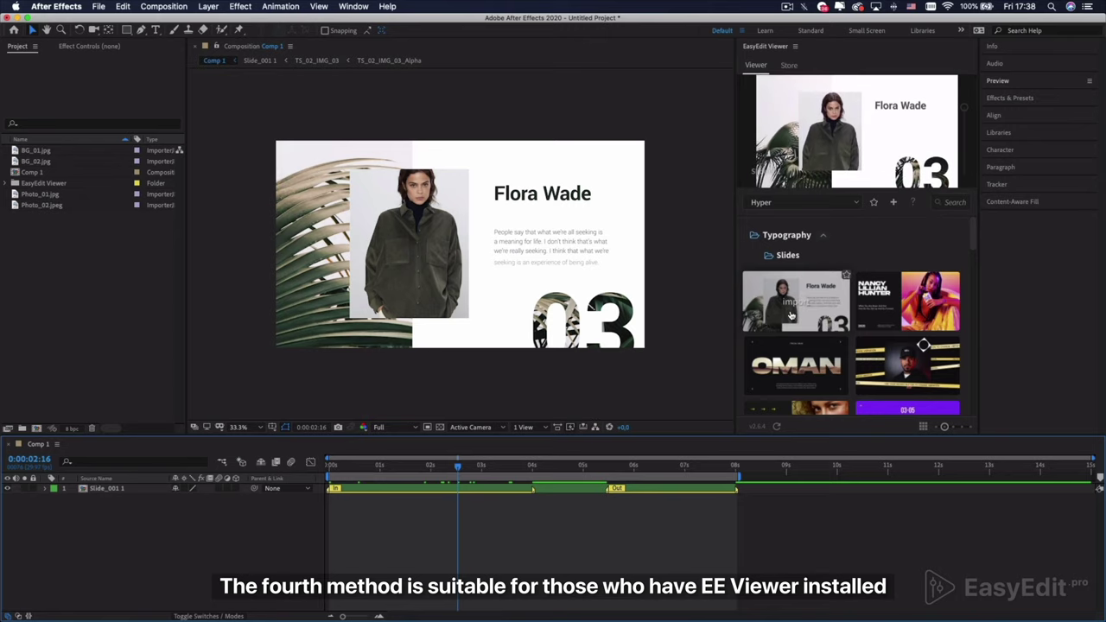
pyautogui.click(787, 313)
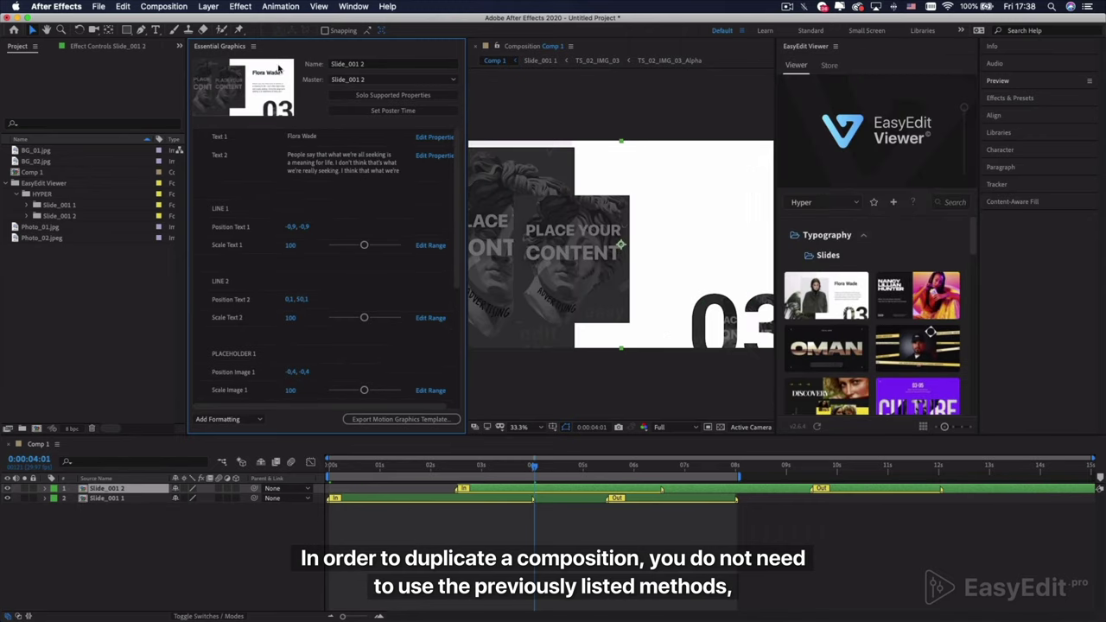
pyautogui.click(252, 46)
pyautogui.click(265, 57)
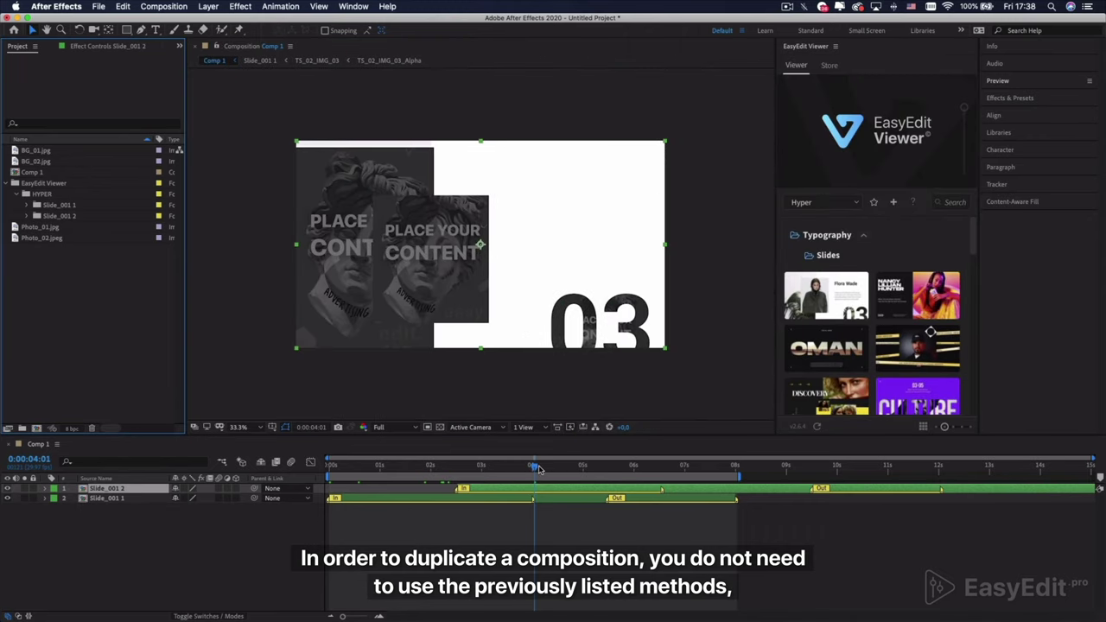
# Step: Move the new Slide_001 2 layer to start at 0s, match its timing to the original, and open its composition
pyautogui.moveTo(615, 492); pyautogui.dragTo(486, 491)
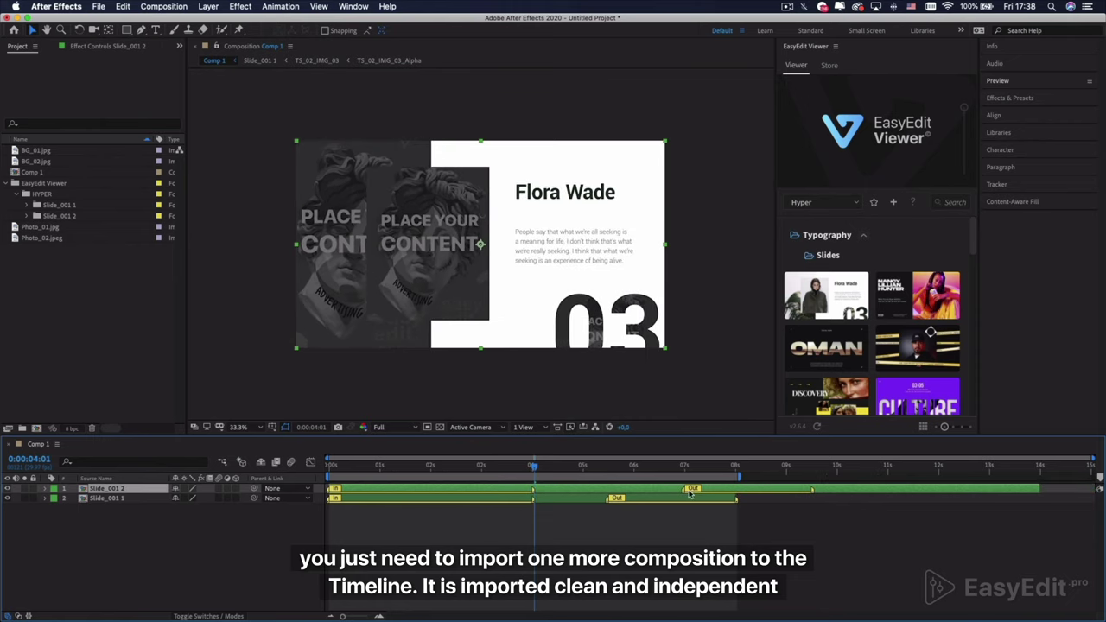
pyautogui.moveTo(684, 489); pyautogui.dragTo(607, 494)
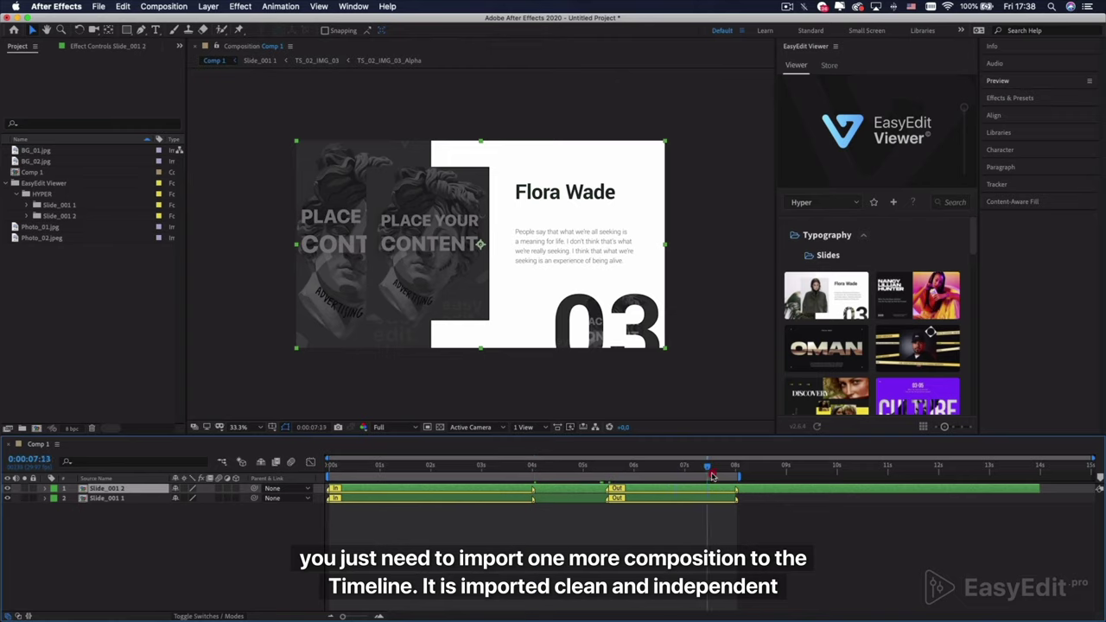
pyautogui.moveTo(710, 473); pyautogui.dragTo(734, 474)
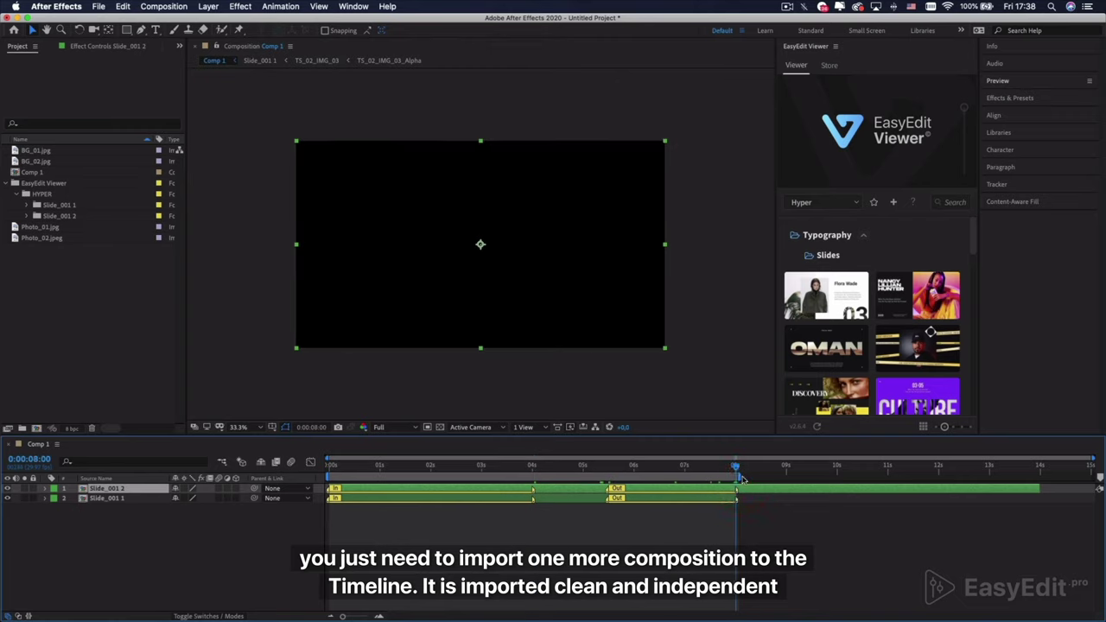
pyautogui.click(740, 480)
pyautogui.moveTo(700, 474); pyautogui.dragTo(487, 473)
pyautogui.doubleClick(346, 490)
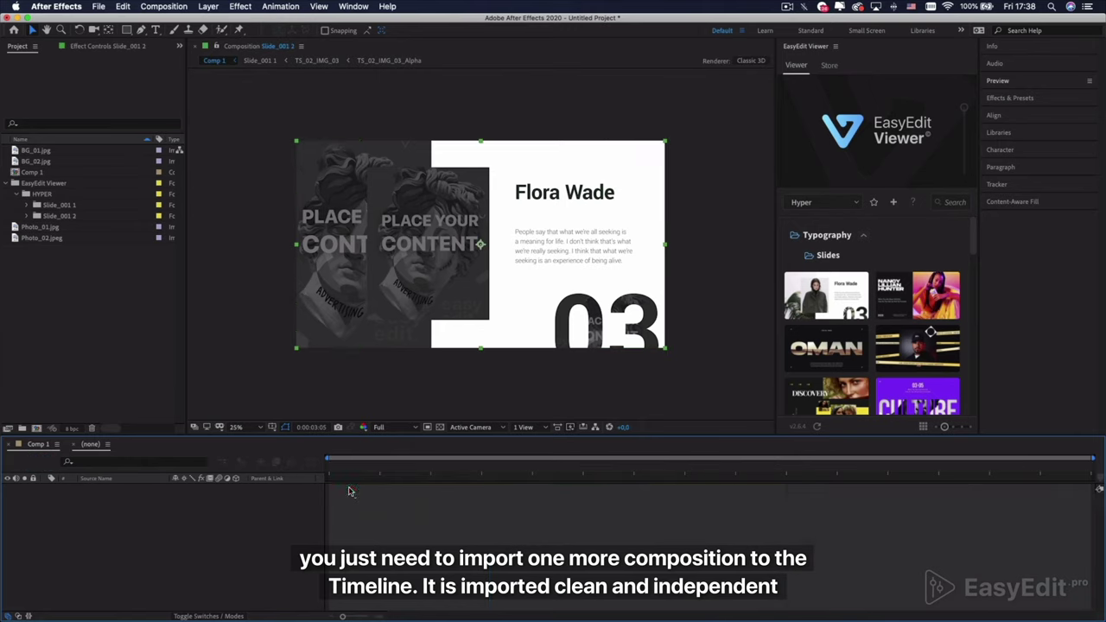
# Step: Check the Placeholder_01 image precomp inside Slide_001 2 is clean, then return to Comp 1
pyautogui.click(126, 537)
pyautogui.doubleClick(126, 537)
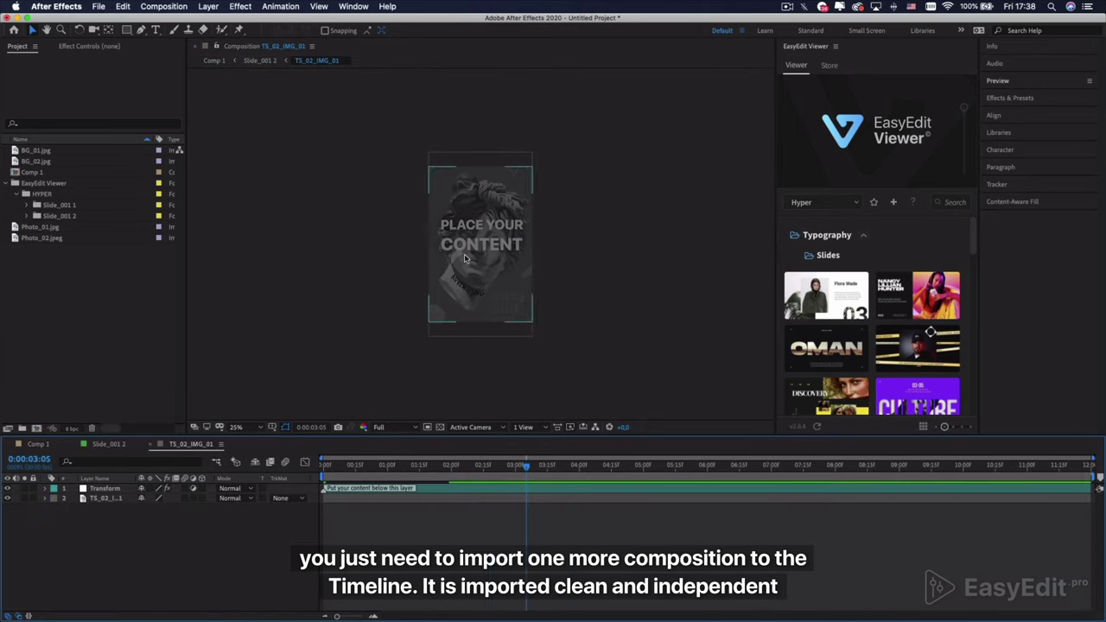
pyautogui.click(154, 446)
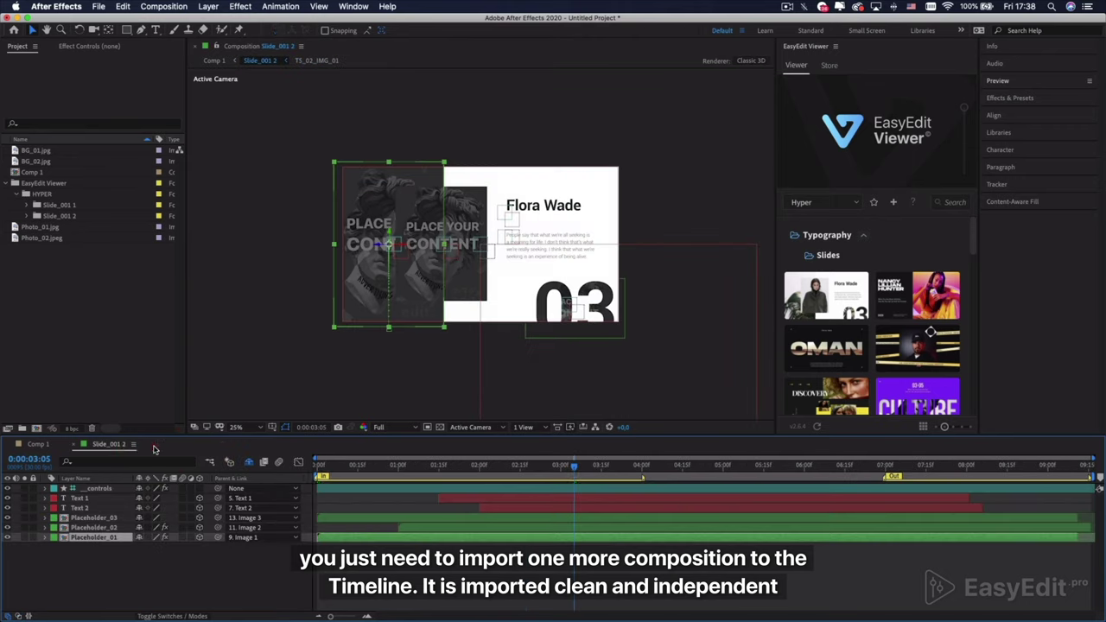
pyautogui.click(75, 446)
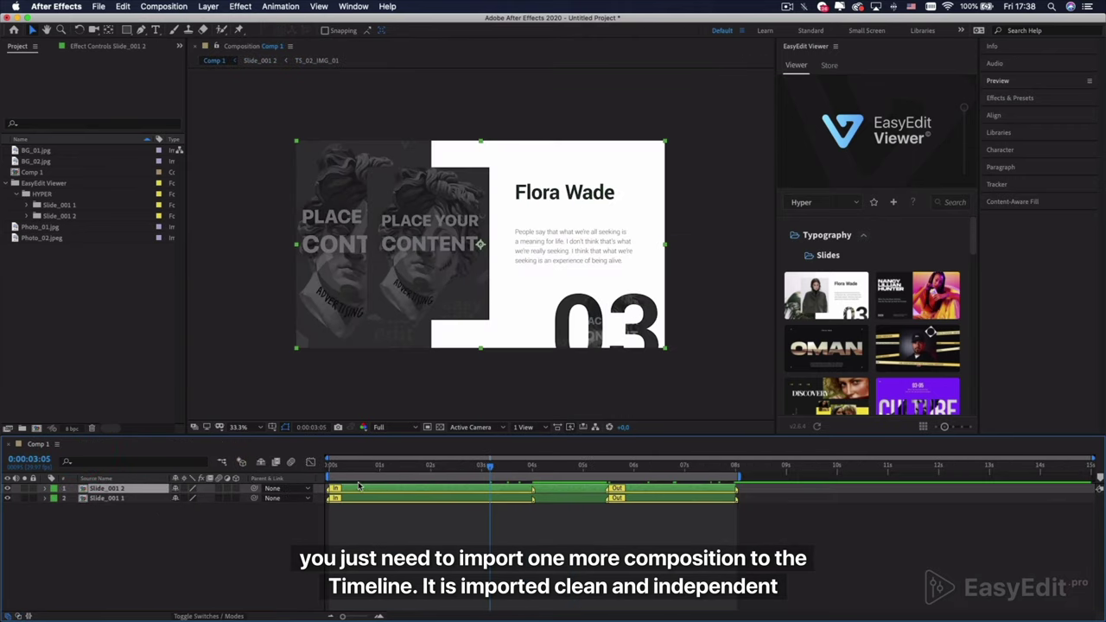
# Step: Hide the original Slide_001 1 layer and toggle the Slide_001 2 layer's visibility switch
pyautogui.click(8, 490)
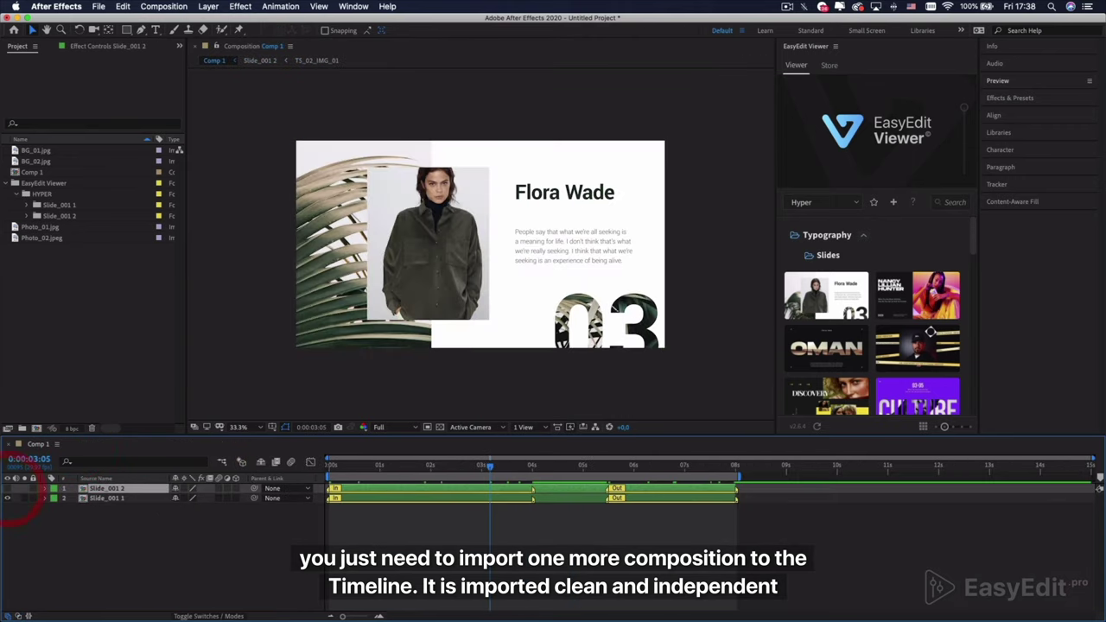
pyautogui.click(447, 530)
pyautogui.click(554, 498)
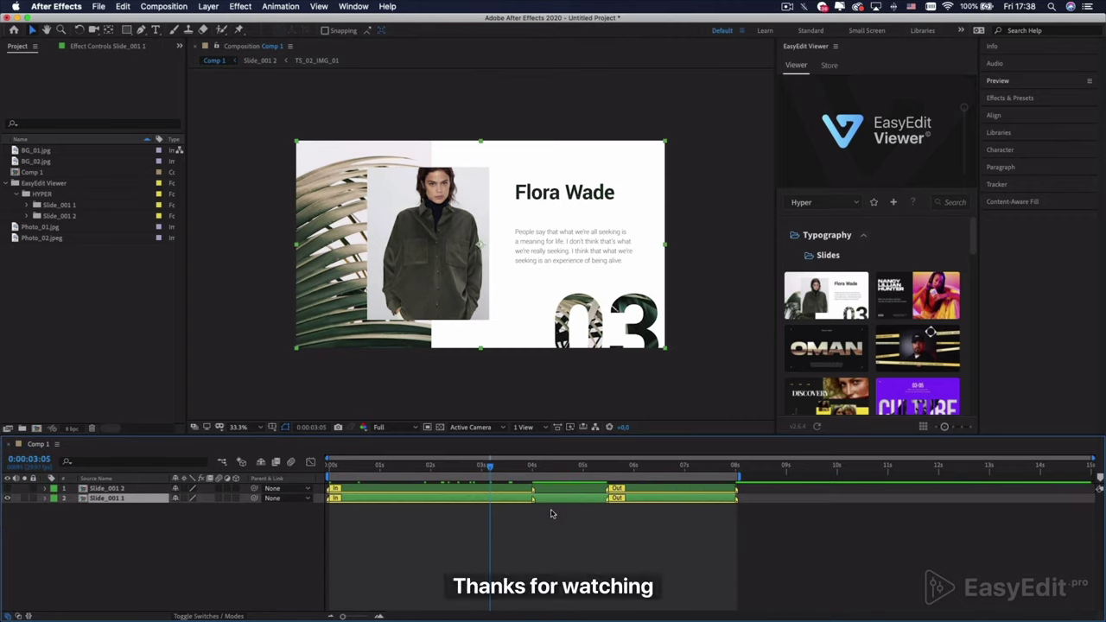
pyautogui.click(8, 499)
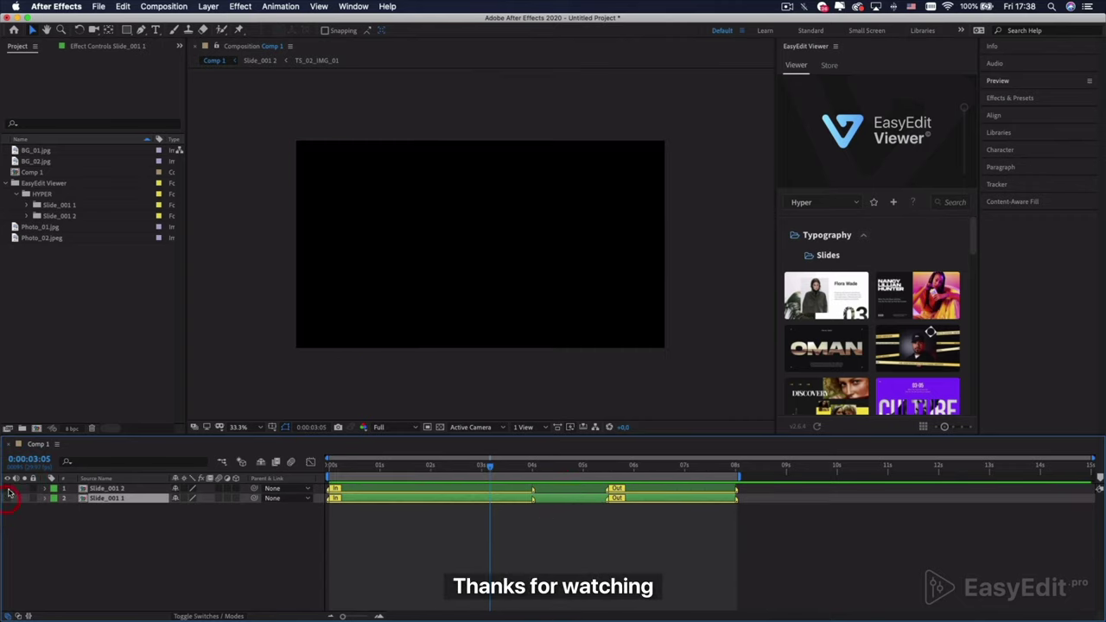
pyautogui.click(7, 489)
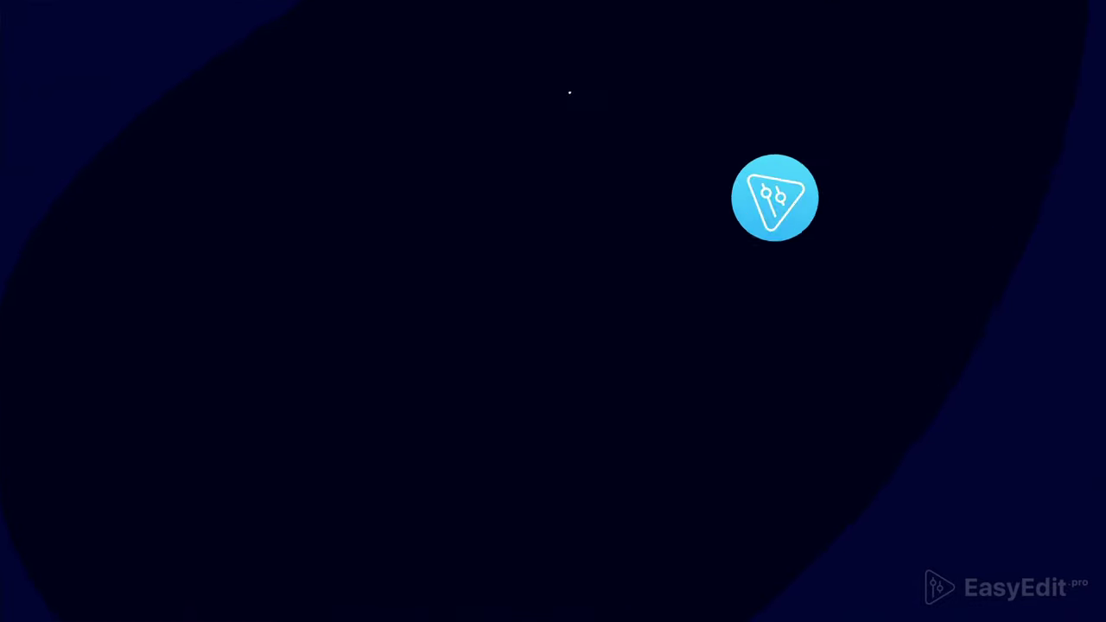